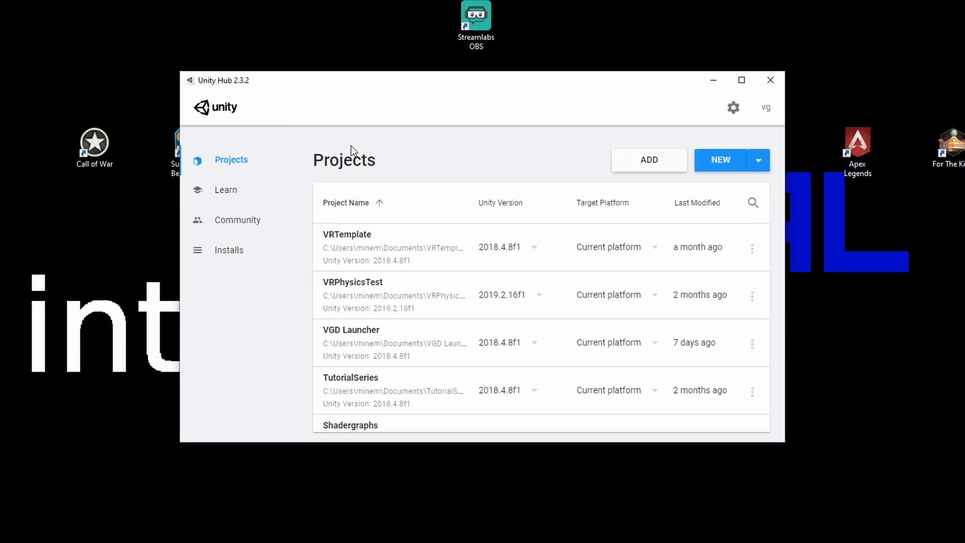
Step: Start a new project using Unity version 2018.4.8f1
left_click(218, 255)
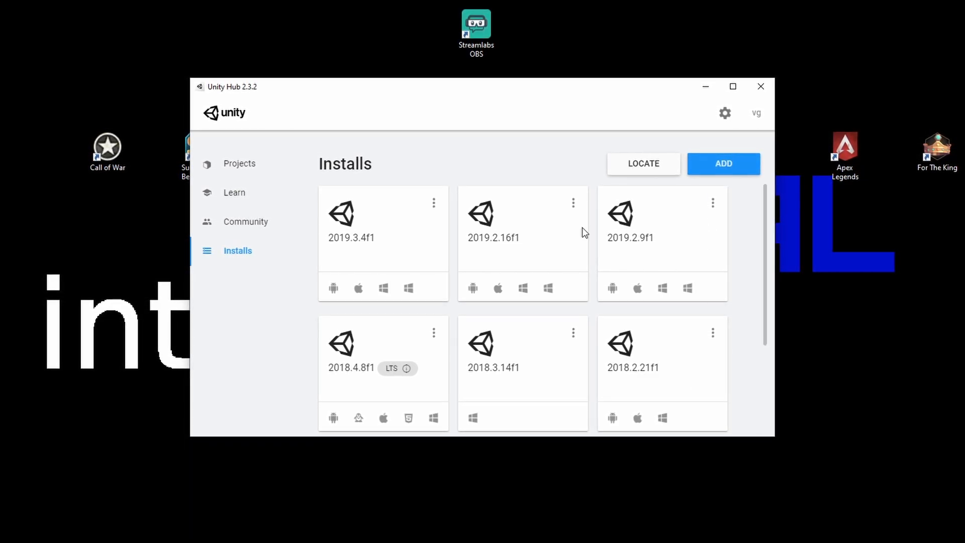
left_click(241, 164)
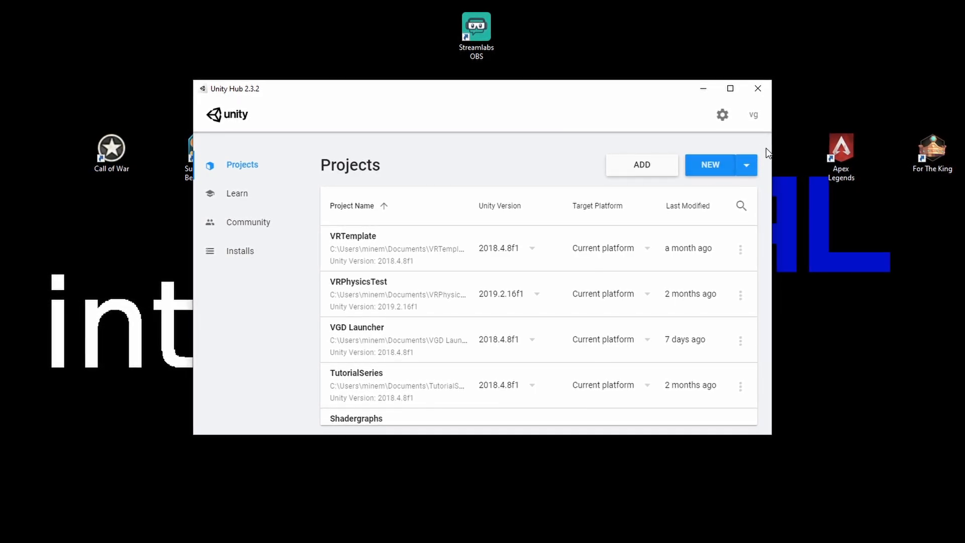
left_click(745, 169)
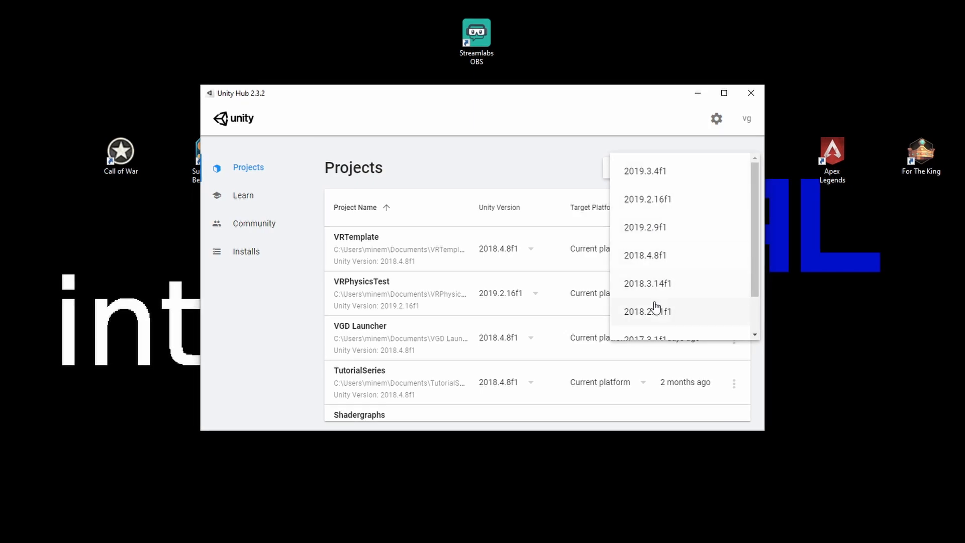
left_click(680, 256)
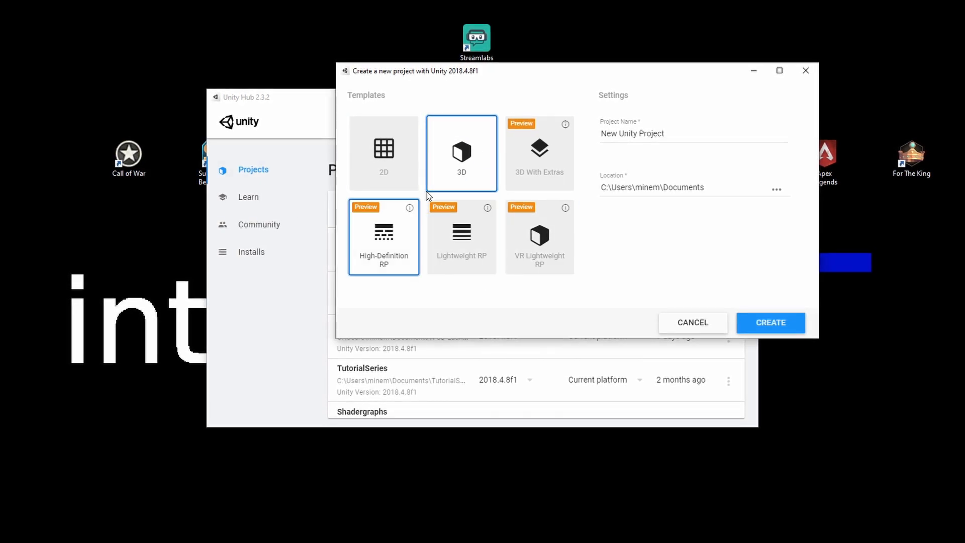
Step: Name the new project Unity Vehicles and create it with the 3D template in the Documents folder
left_click(765, 134)
key("ctrl+a")
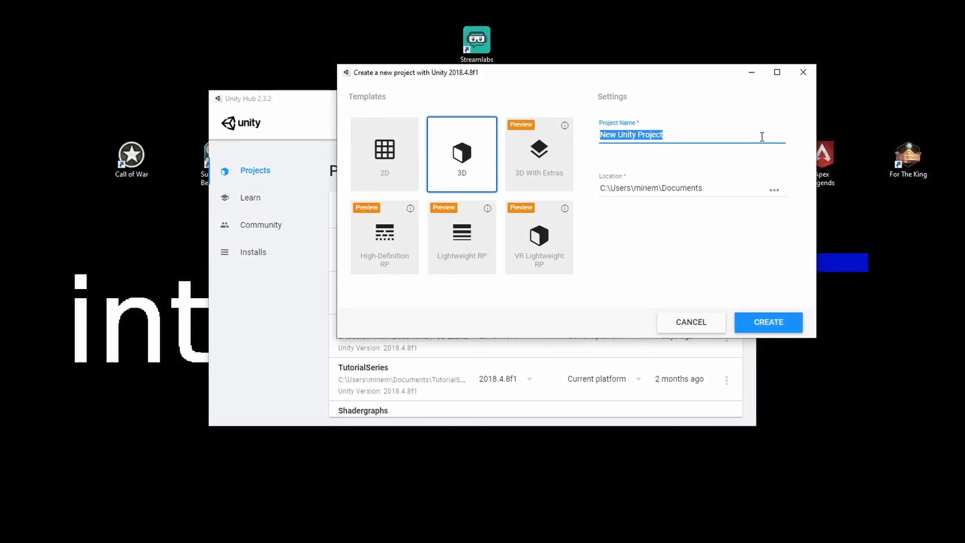
key("BackSpace")
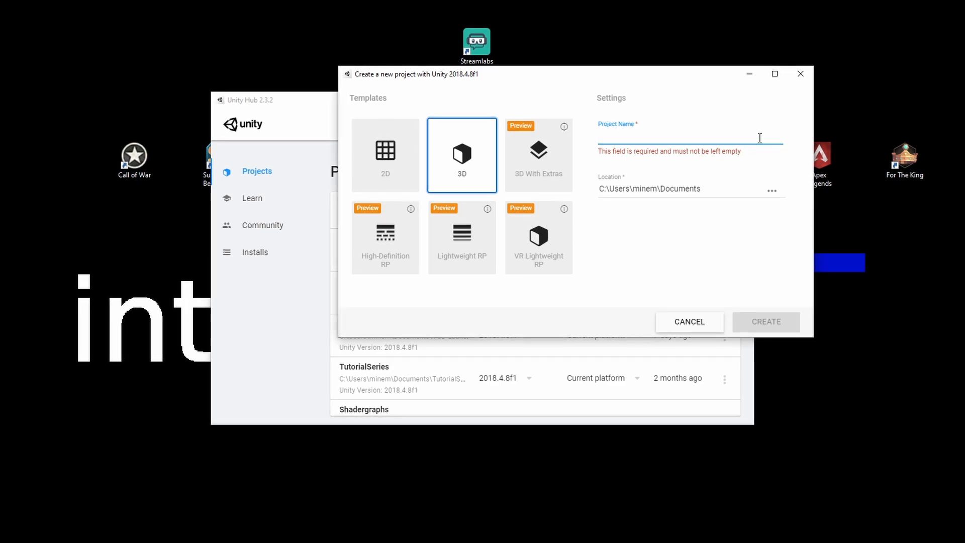
type("Unity Vechil")
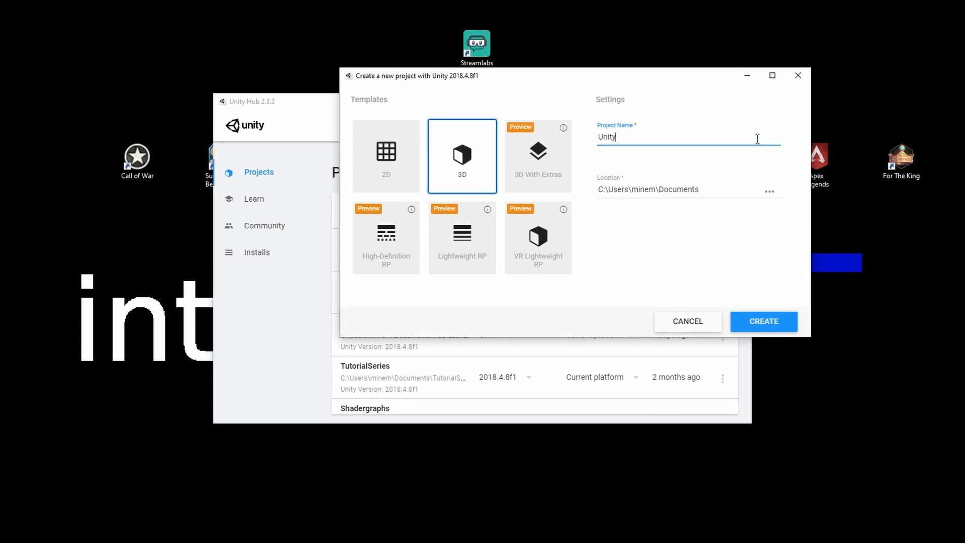
key("BackSpace")
key("BackSpace")
key("BackSpace")
key("BackSpace")
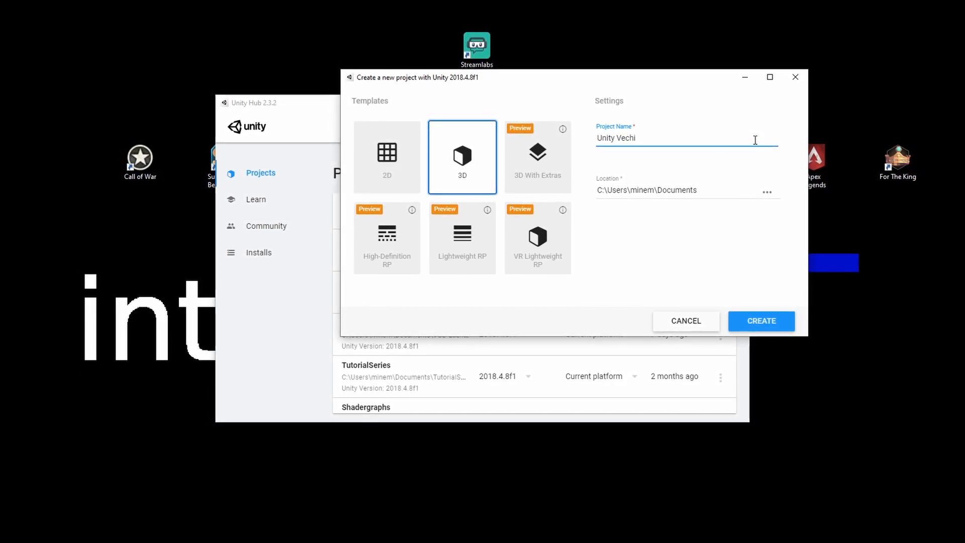
type("hic")
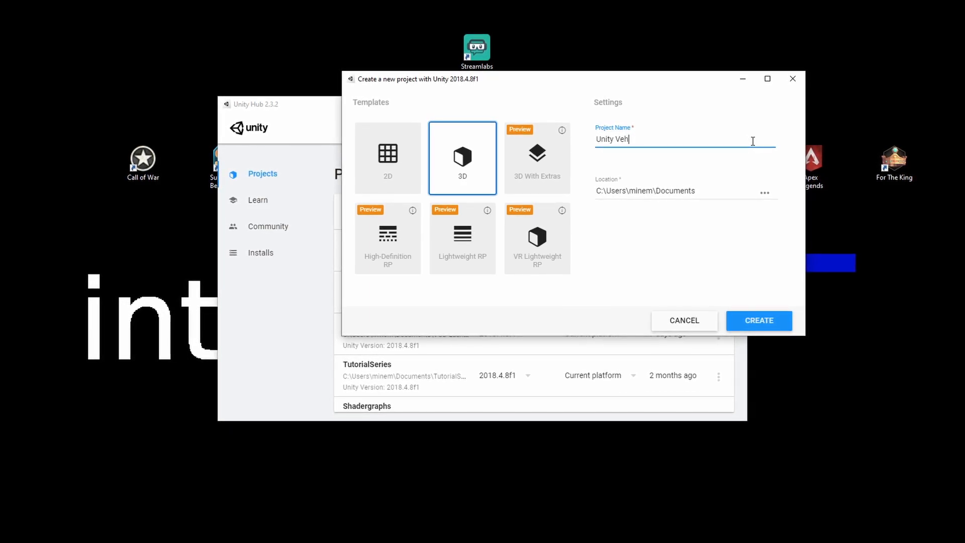
type("les")
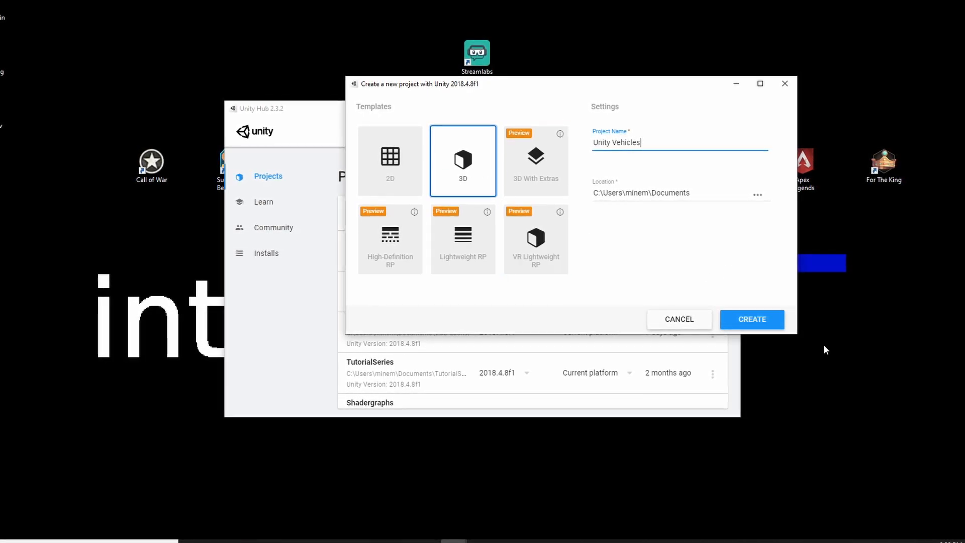
left_click(759, 317)
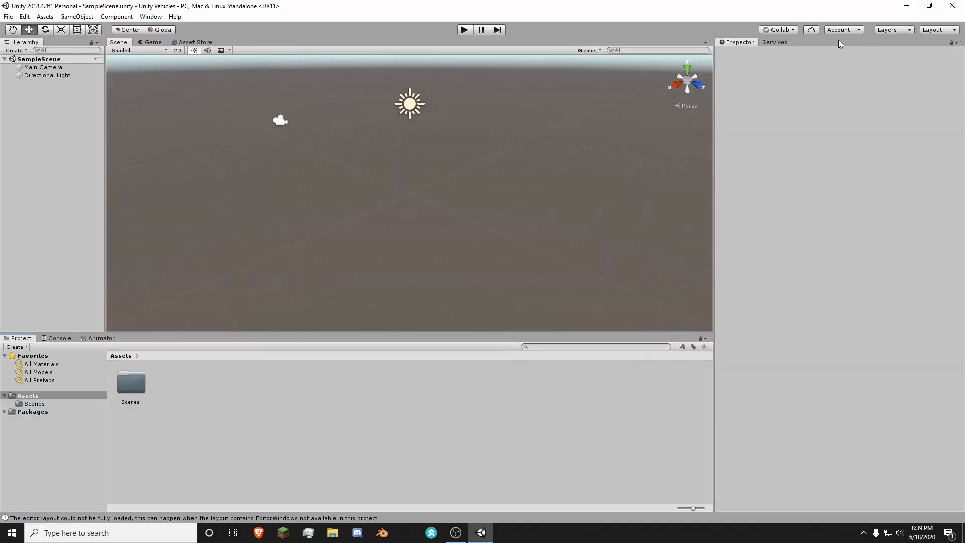
Step: Open the Asset Store inside the editor
right_click_drag(380, 205, 346, 176)
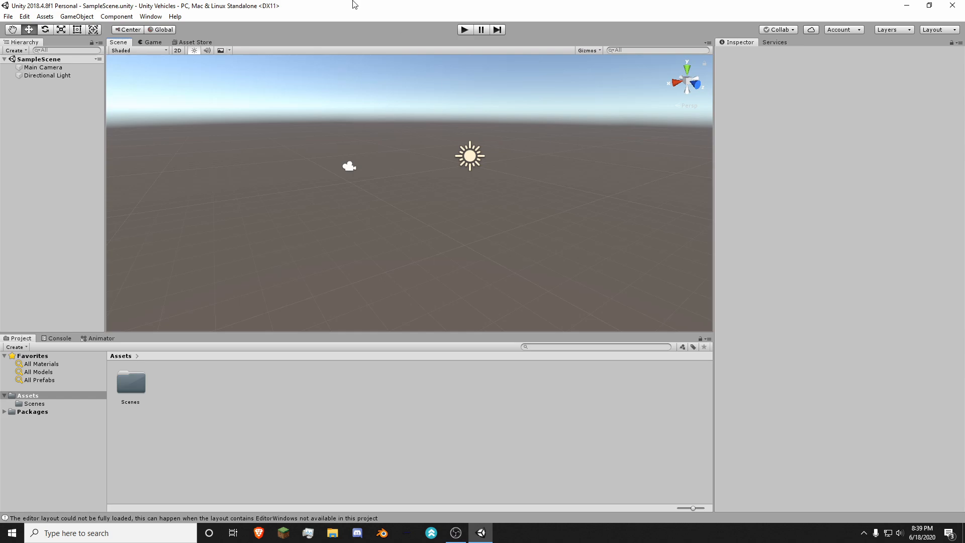
right_click_drag(393, 149, 263, 86)
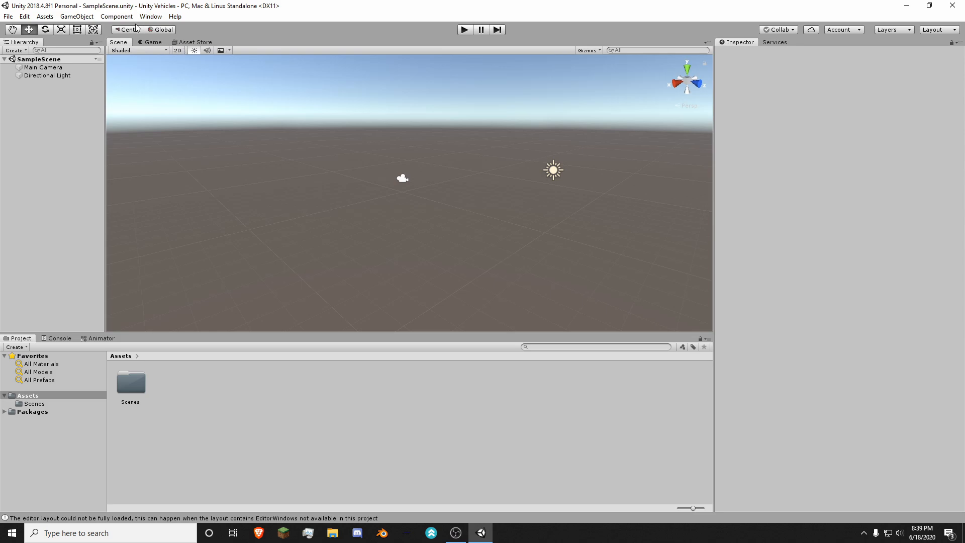
left_click(152, 17)
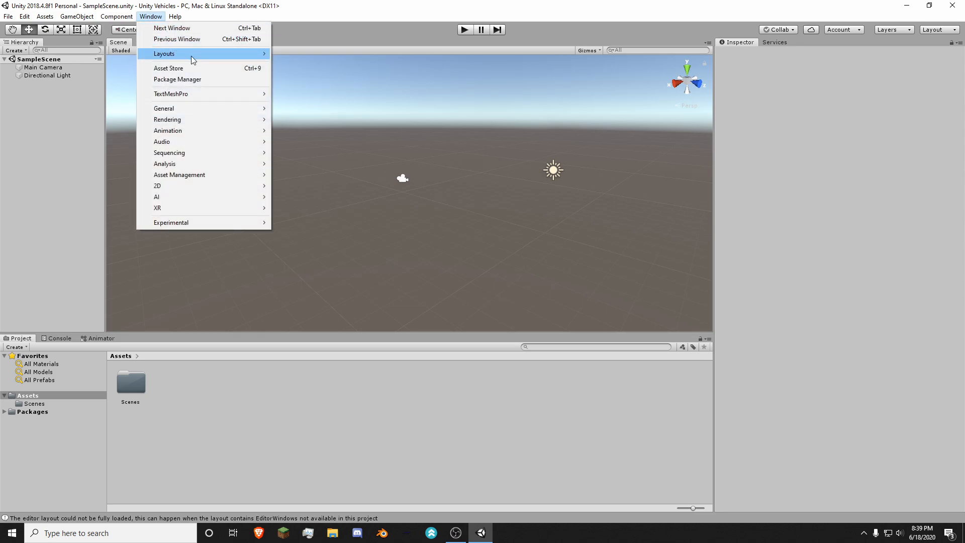
left_click(204, 68)
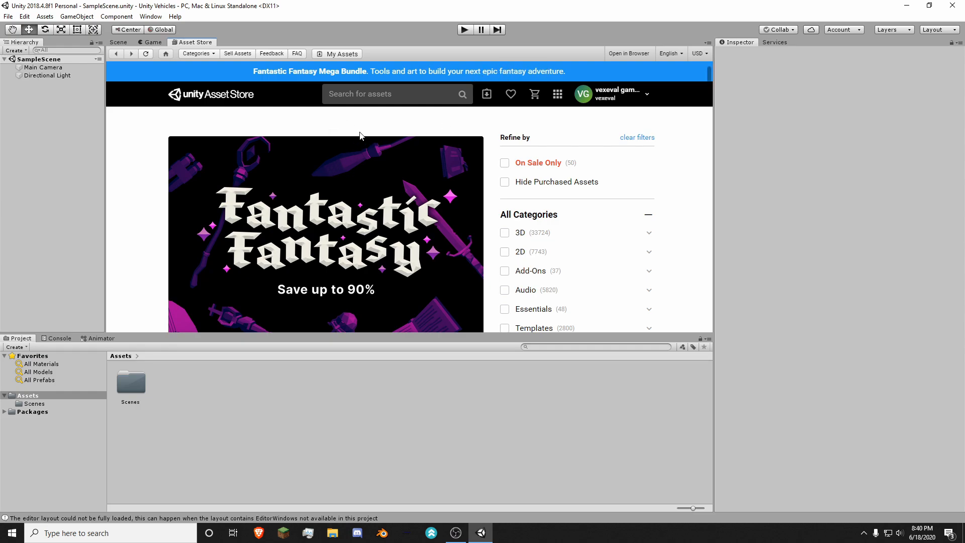
Step: Search the Asset Store for "standard assets"
scroll(433, 185, "down", 10)
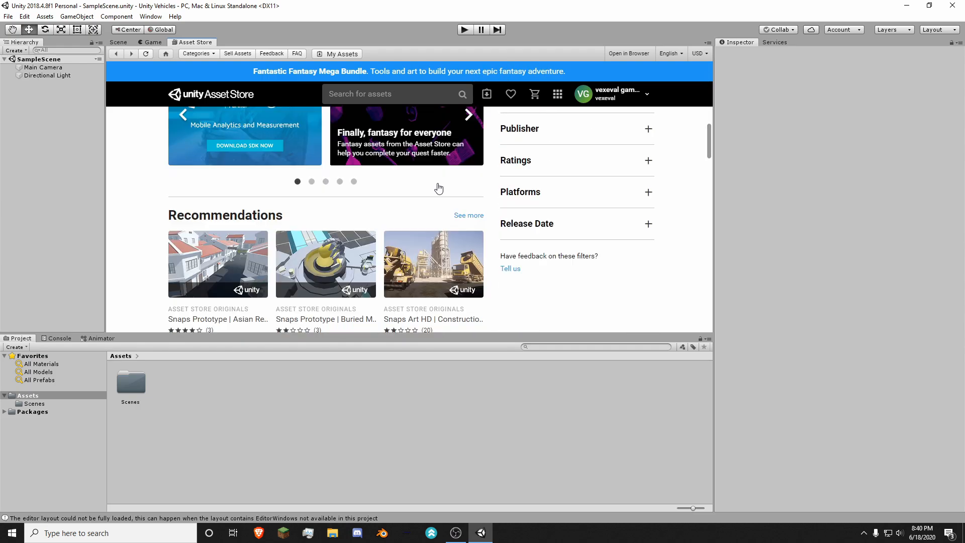
scroll(433, 181, "up", 10)
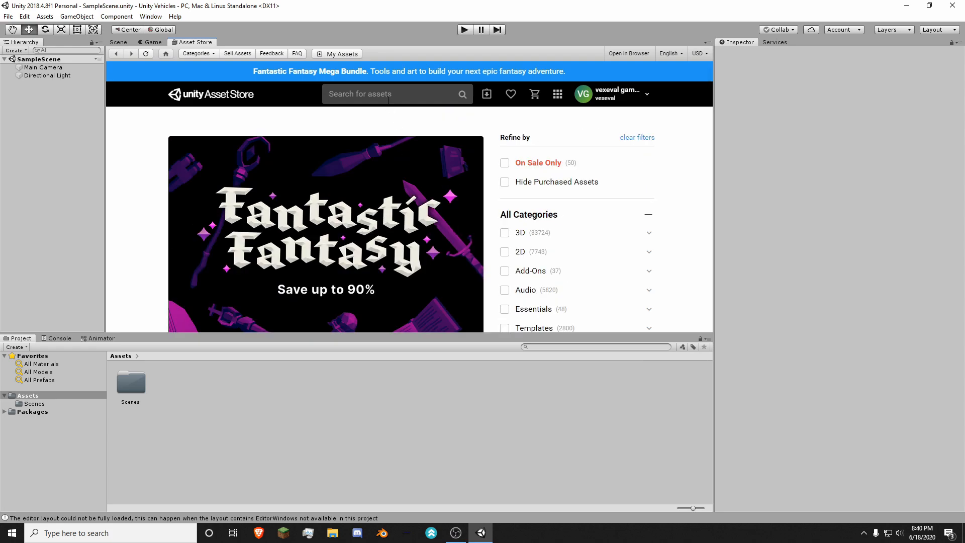
left_click(388, 96)
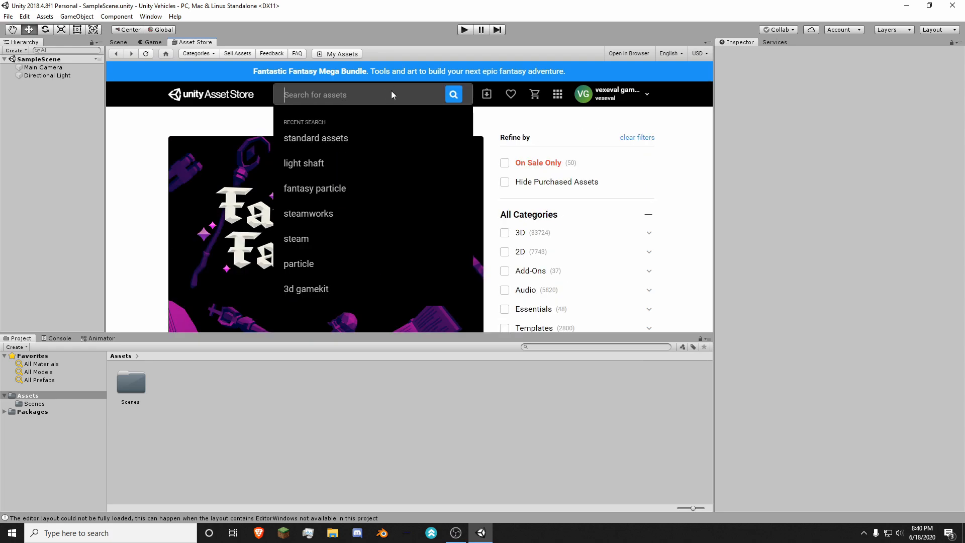
type("st")
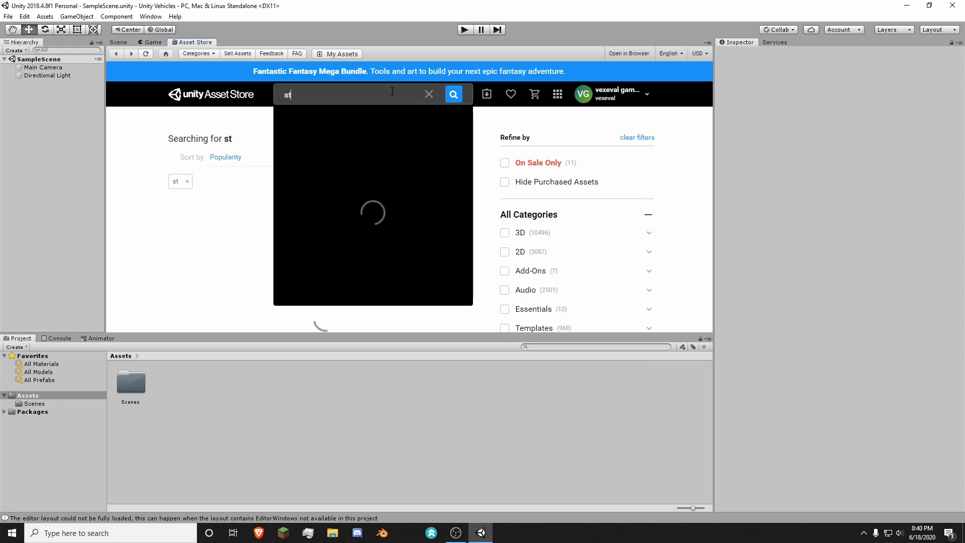
type("andard as")
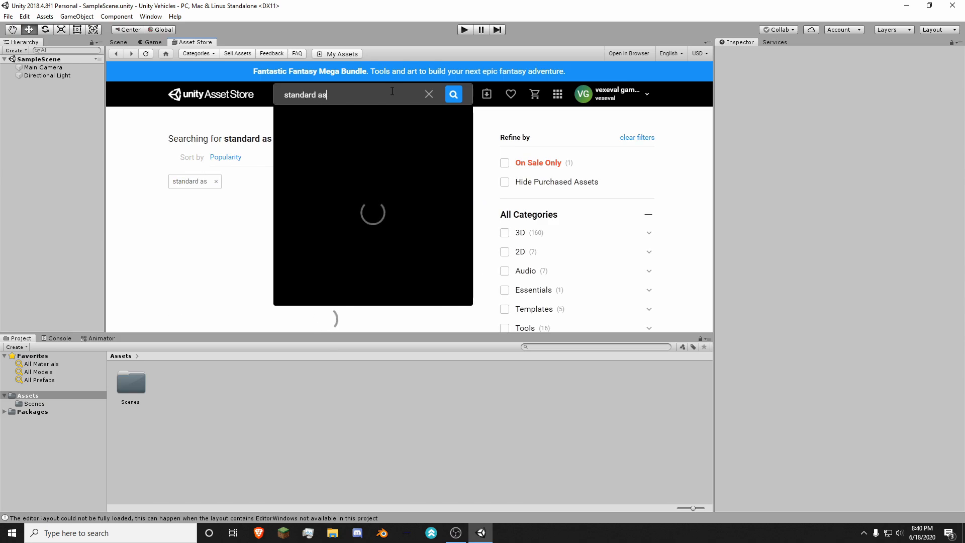
type("sets")
key("Return")
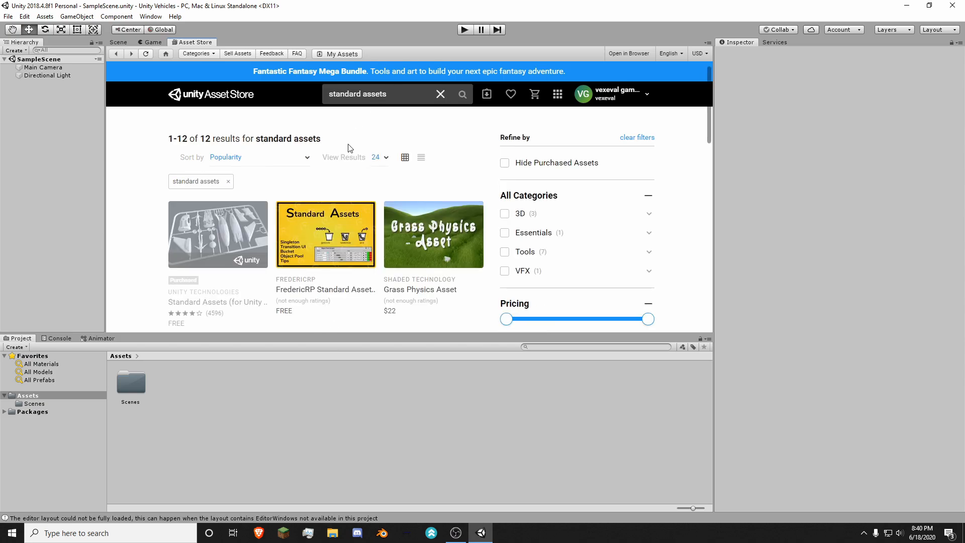
Step: Open the Standard Assets (for Unity 2017.3) page from the search results and look over its details
scroll(350, 148, "down", 1)
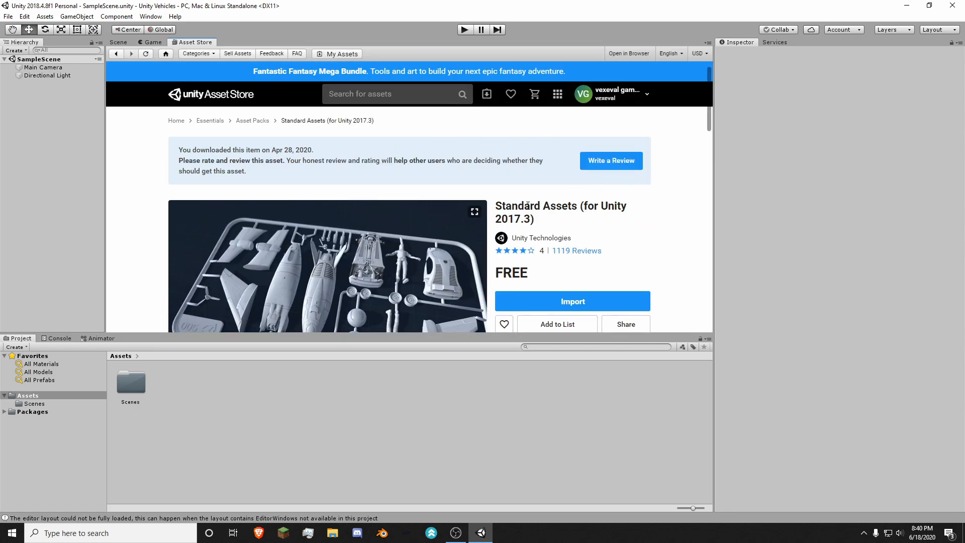
left_click_drag(494, 220, 535, 216)
left_click(535, 215)
scroll(493, 177, "down", 1)
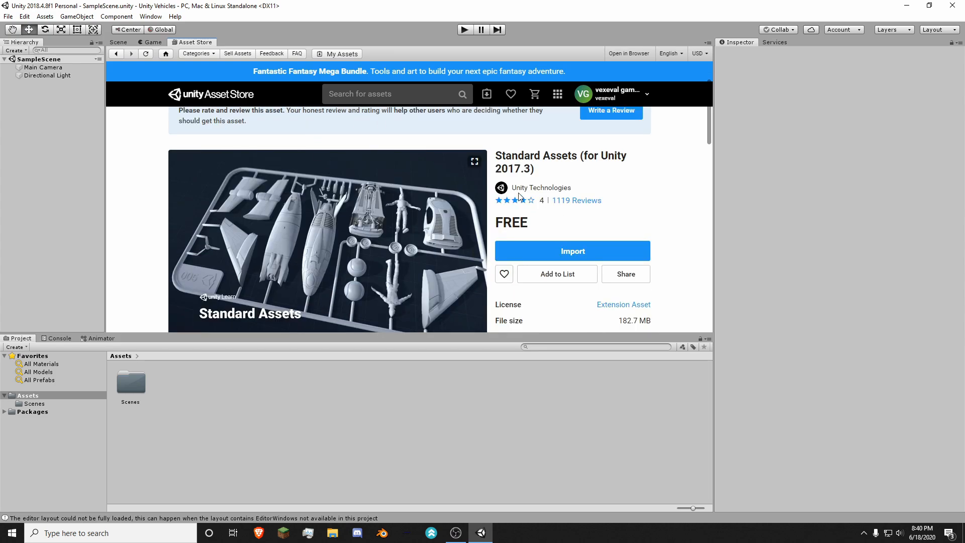
scroll(520, 196, "down", 2)
scroll(425, 134, "up", 3)
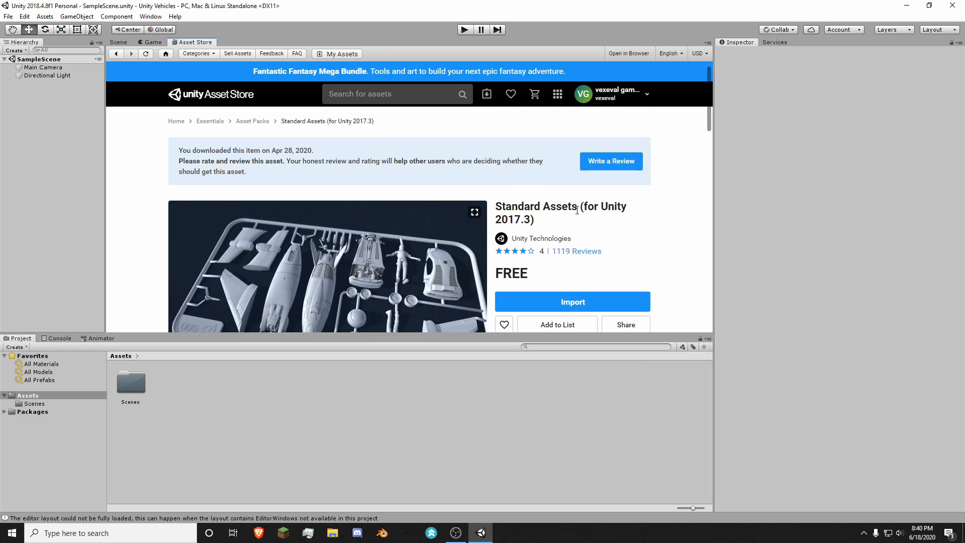
scroll(578, 224, "down", 3)
scroll(578, 231, "up", 3)
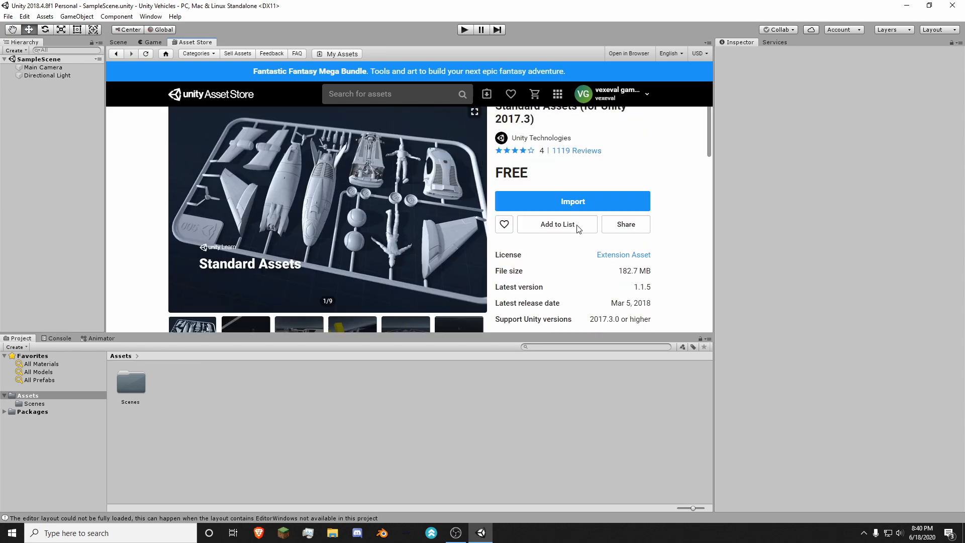
Step: Start importing the free Standard Assets (for Unity 2017.3) package from its store page
scroll(588, 244, "down", 1)
left_click(558, 250)
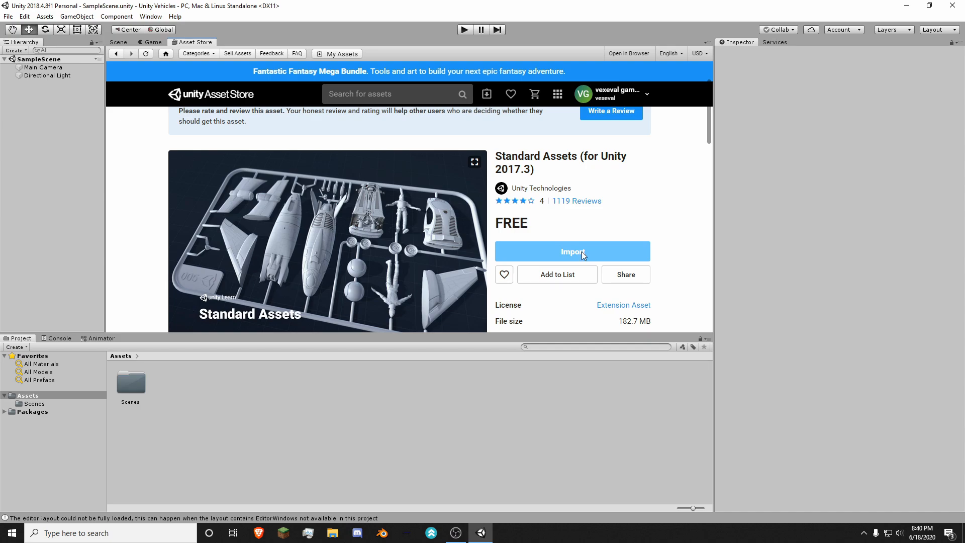
left_click_drag(513, 226, 494, 226)
left_click(542, 226)
left_click(538, 247)
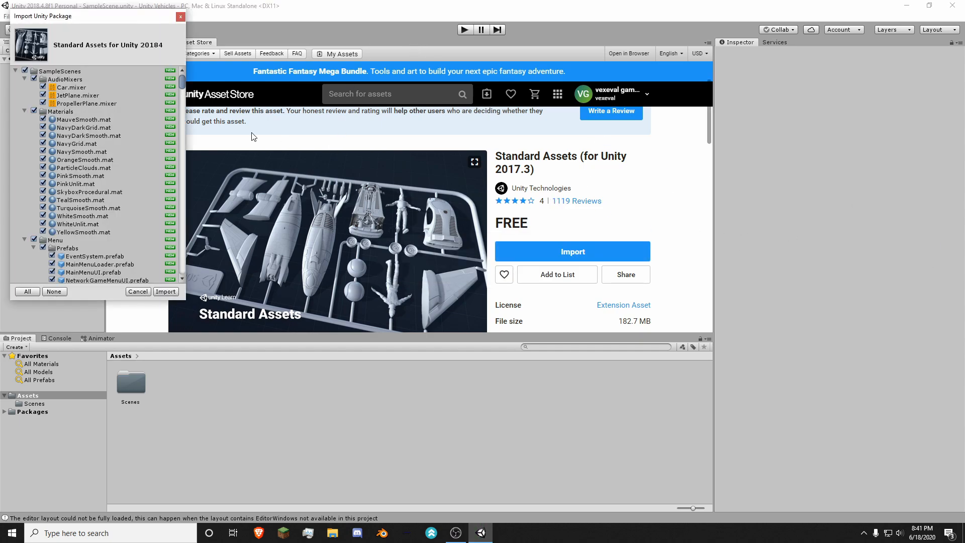
Step: Look through the Standard Assets package contents and import all of its files into the project
left_click_drag(101, 23, 171, 45)
scroll(203, 171, "down", 15)
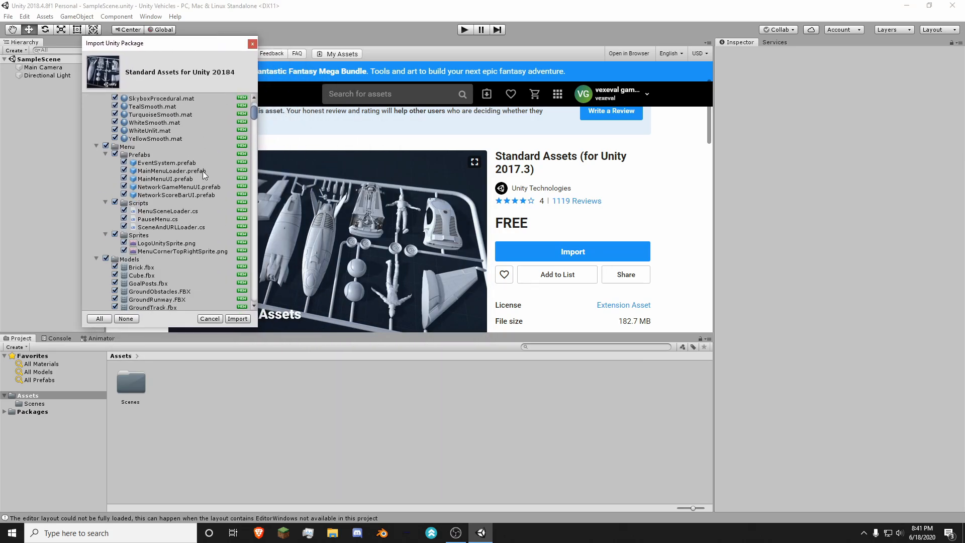
scroll(221, 151, "down", 8)
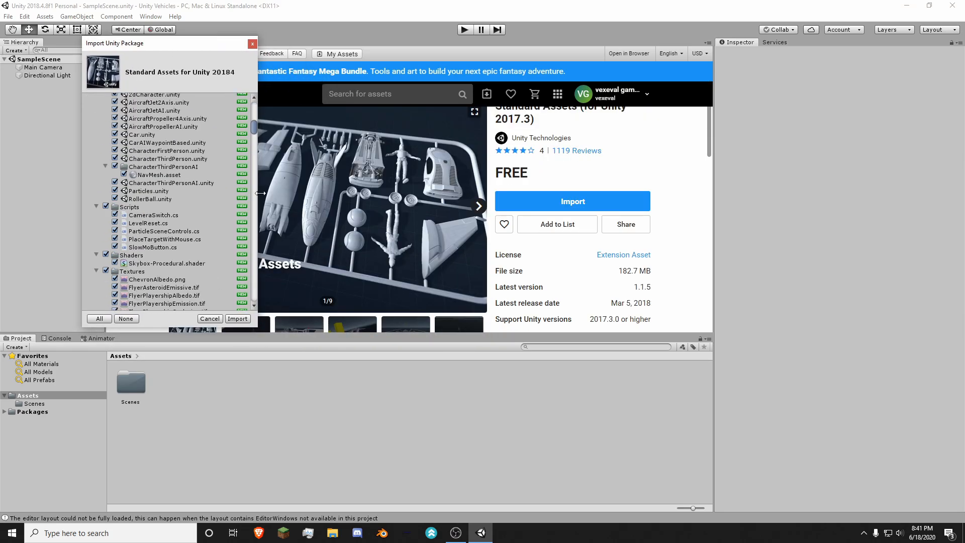
scroll(191, 186, "down", 12)
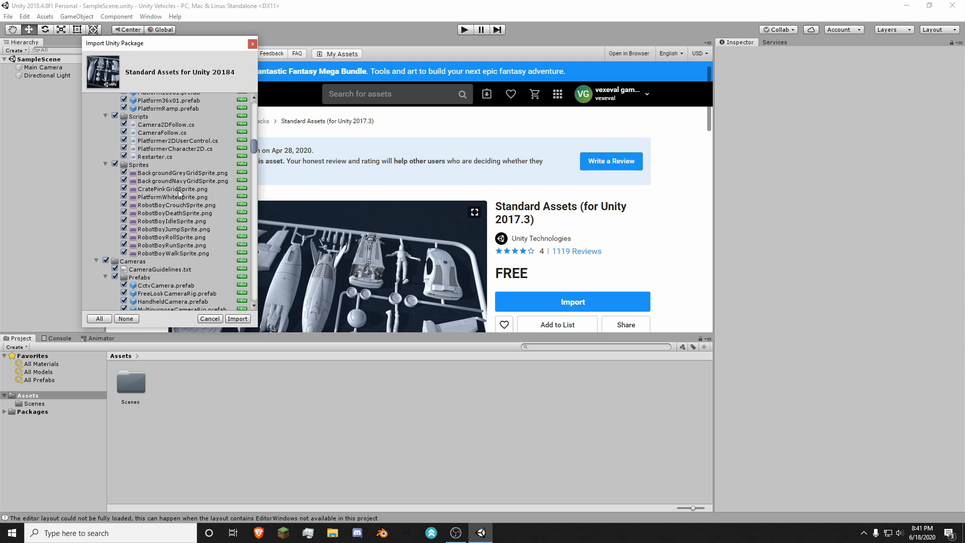
scroll(179, 191, "up", 20)
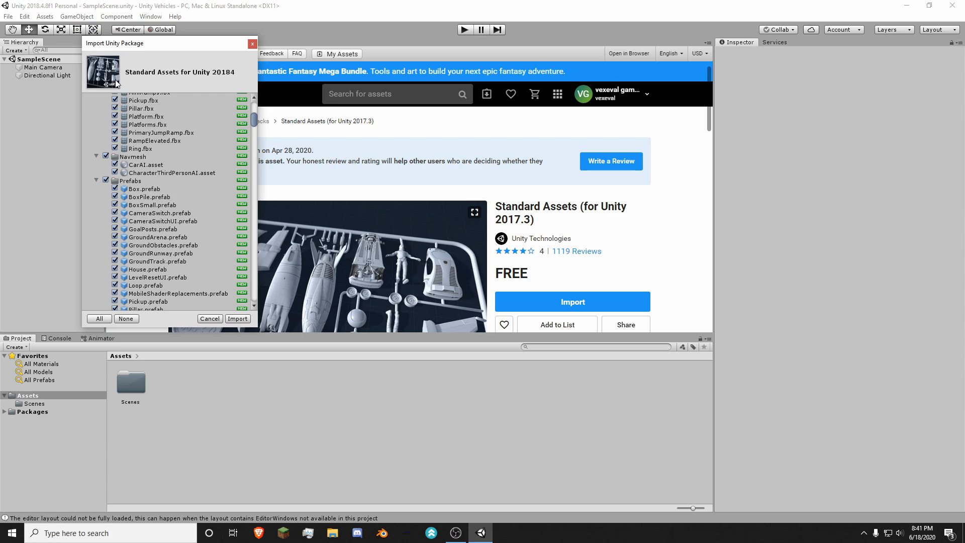
scroll(155, 241, "up", 10)
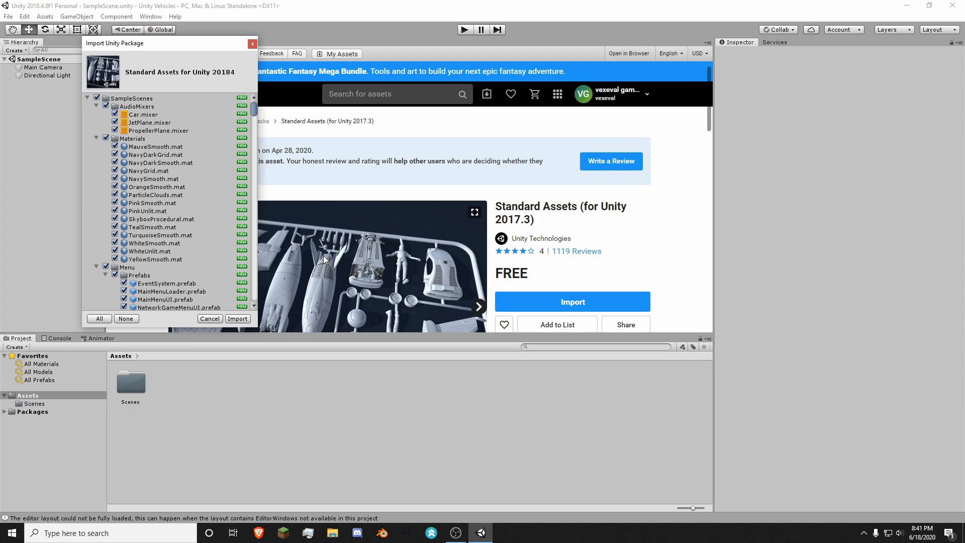
left_click(238, 319)
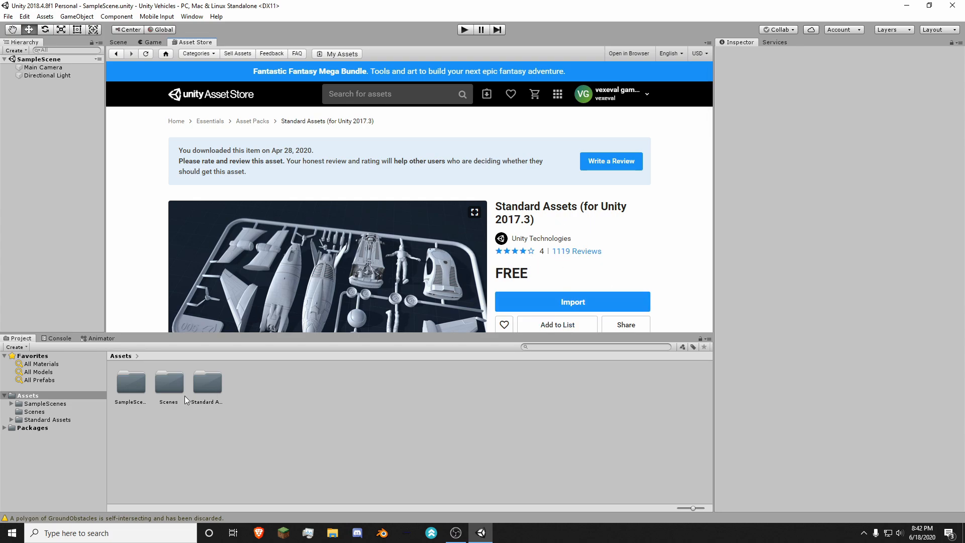
left_click(199, 391)
left_click(140, 390)
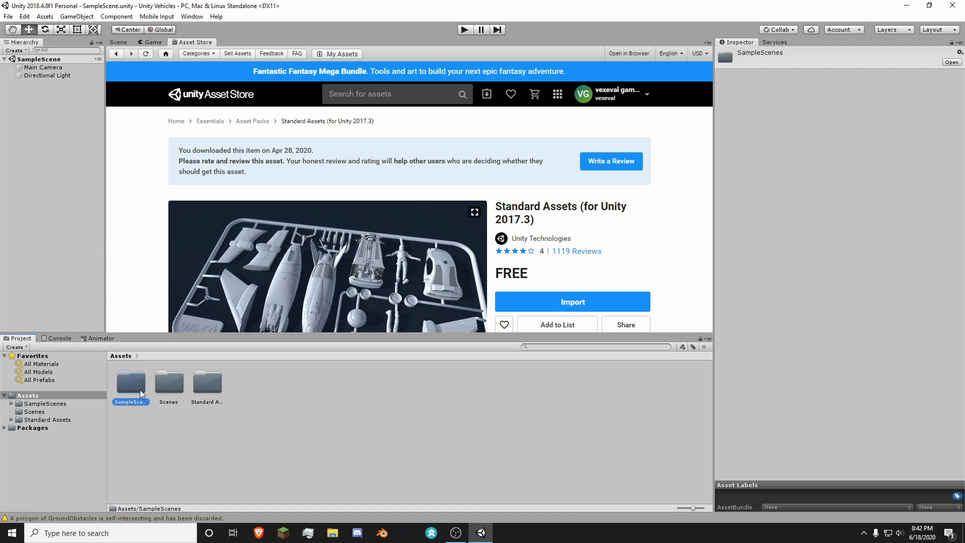
left_click(255, 426)
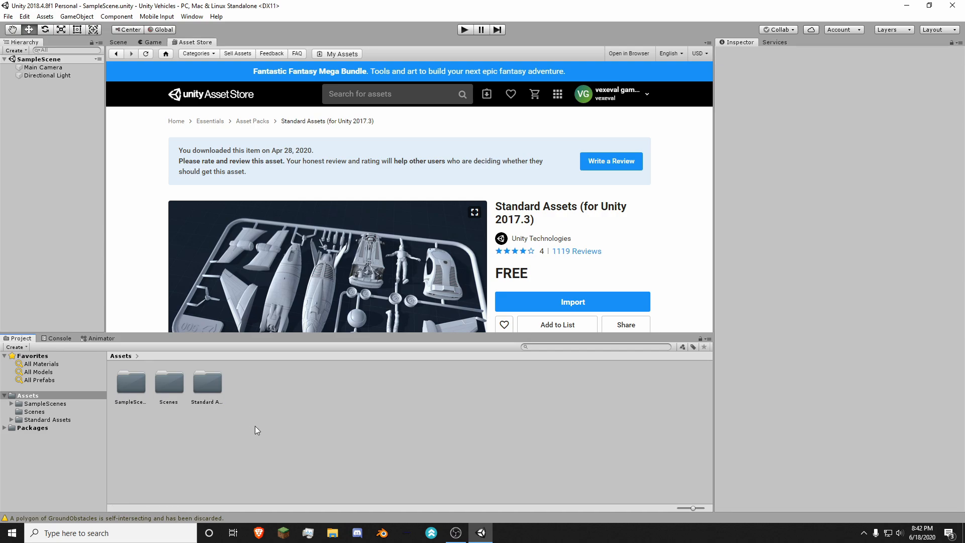
Step: Return to the Scene view and look through the Prefabs and Scenes folders inside SampleScenes
left_click(121, 42)
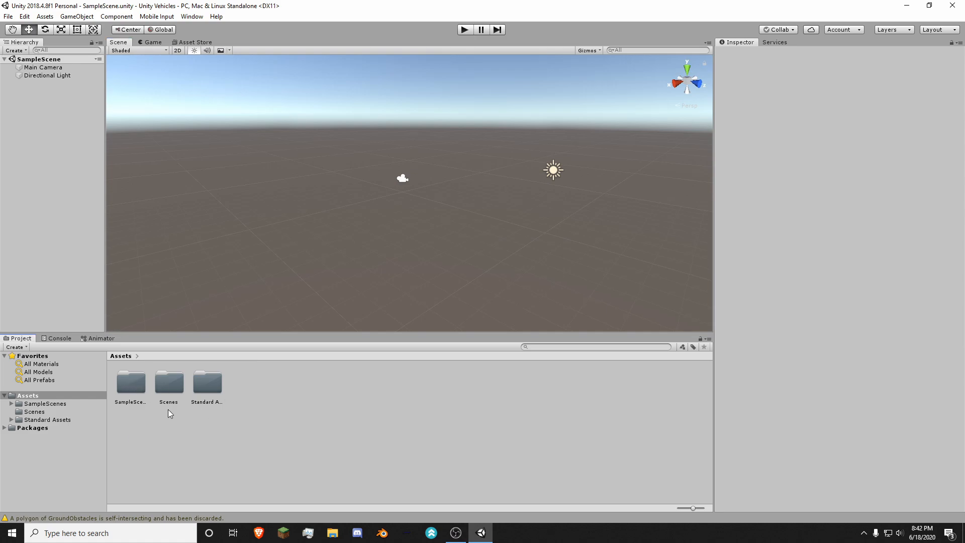
double_click(138, 400)
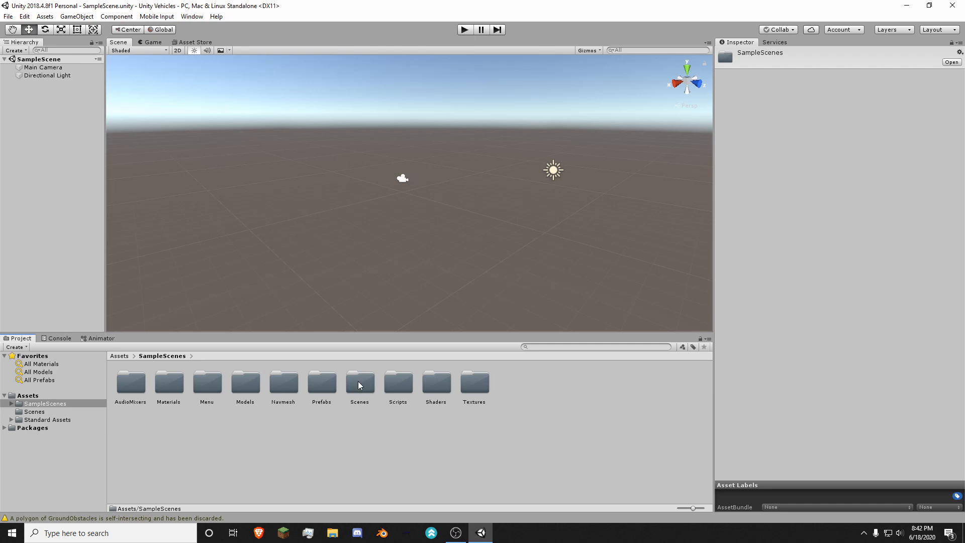
double_click(322, 383)
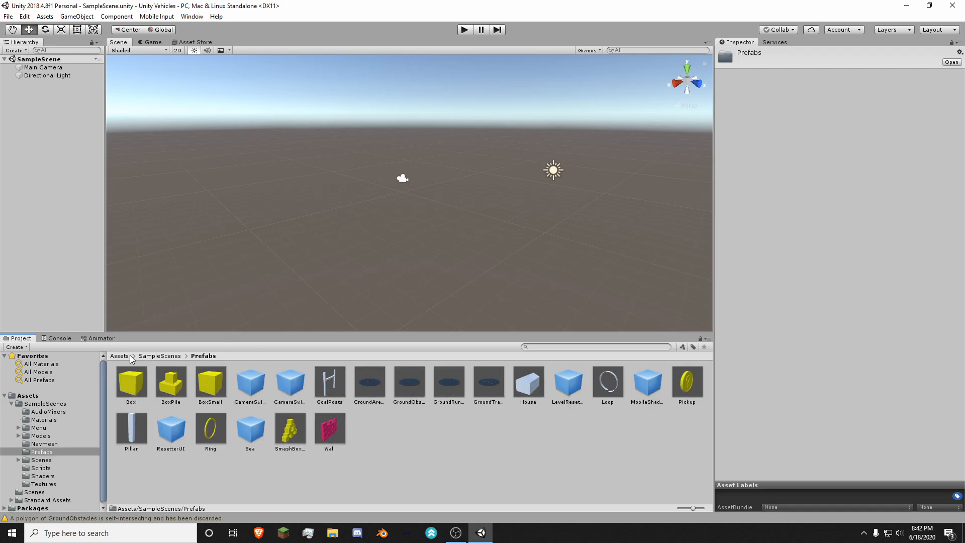
left_click(162, 356)
double_click(358, 390)
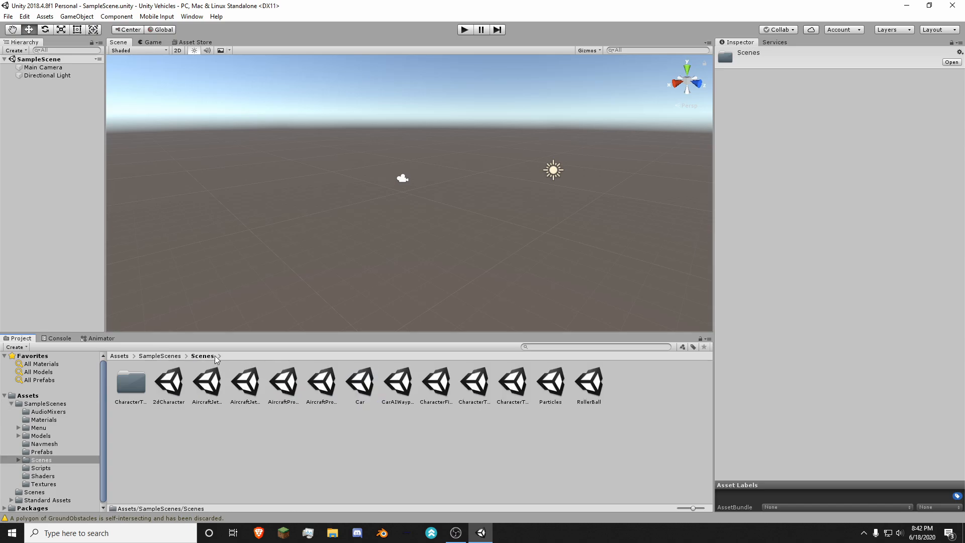
left_click(121, 355)
left_click(267, 431)
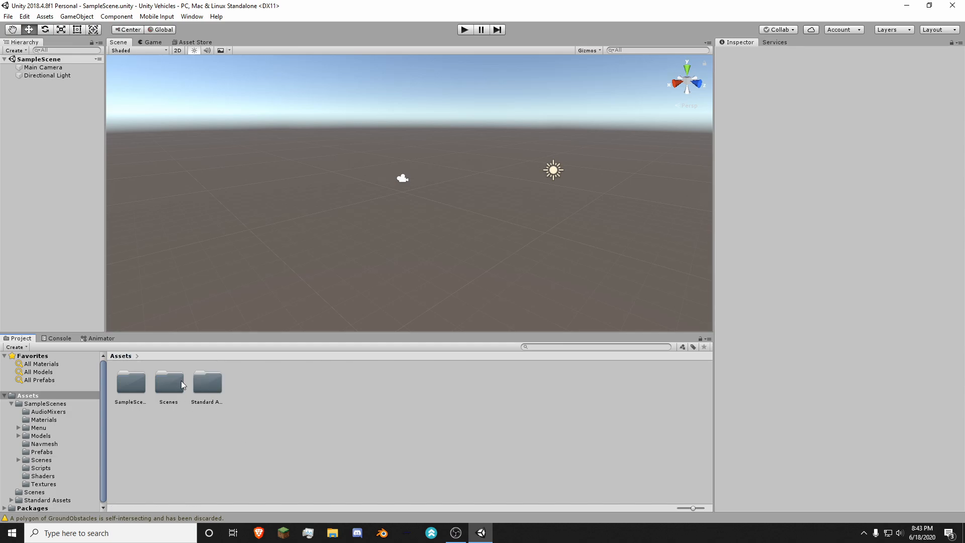
Step: Open the Vehicles folder inside Standard Assets
left_click(199, 404)
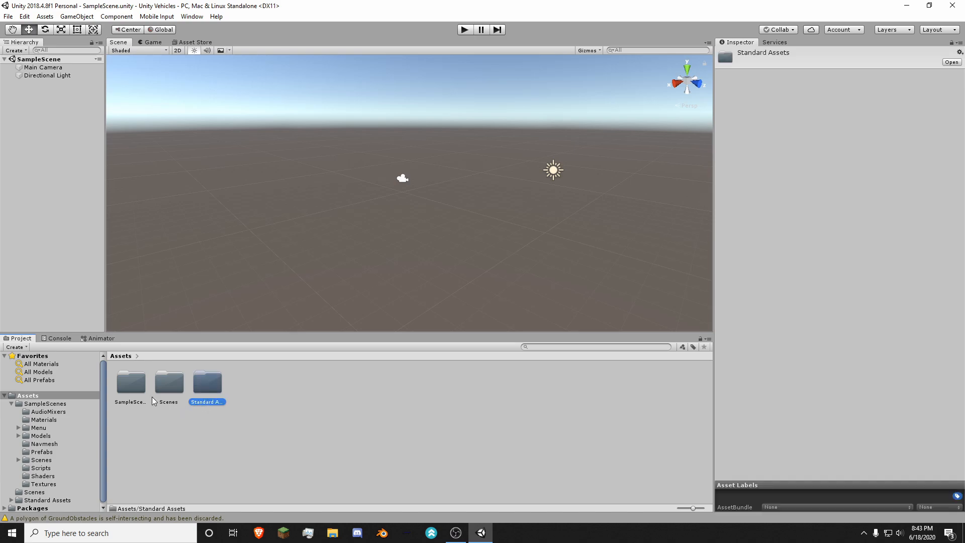
double_click(211, 400)
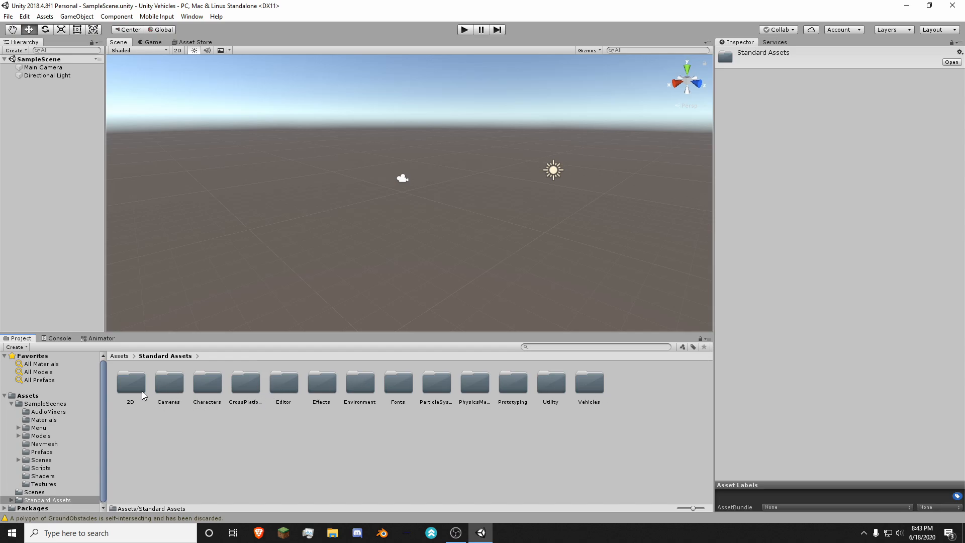
left_click(205, 397)
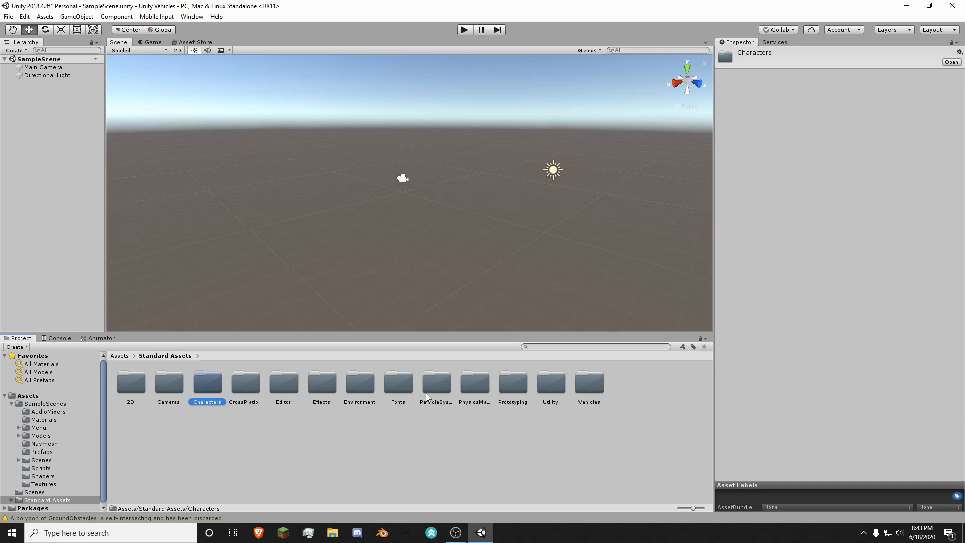
left_click(589, 388)
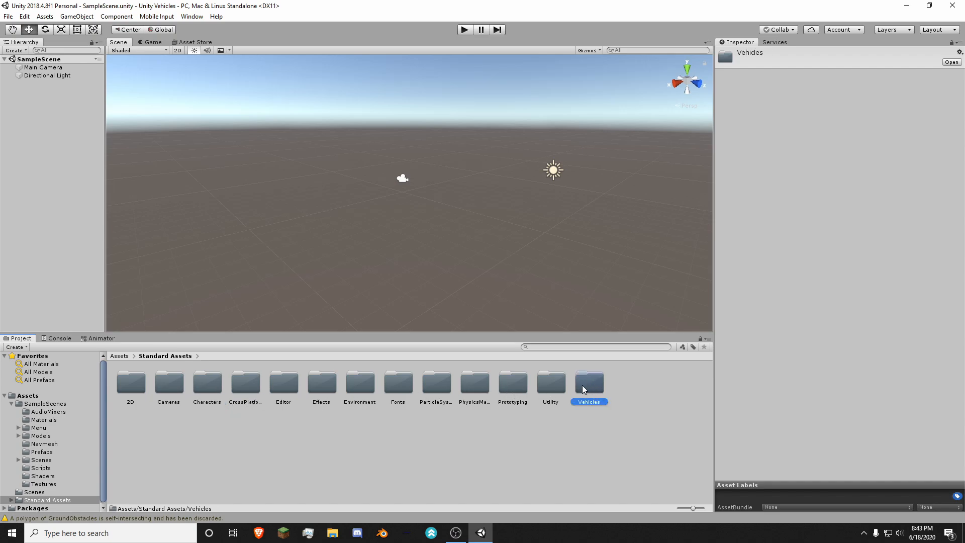
double_click(592, 386)
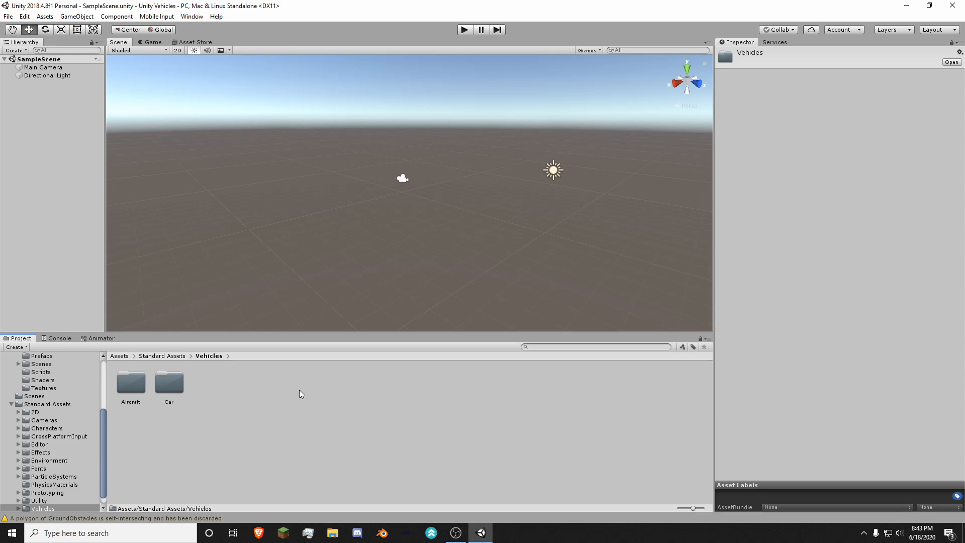
Step: Open the Prefabs folder of the Car vehicle assets
left_click(167, 416)
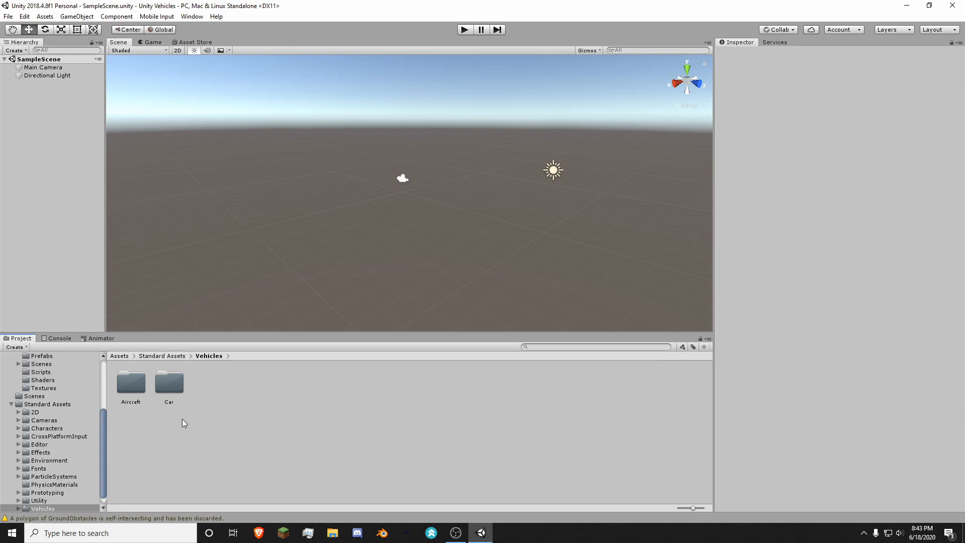
left_click(126, 404)
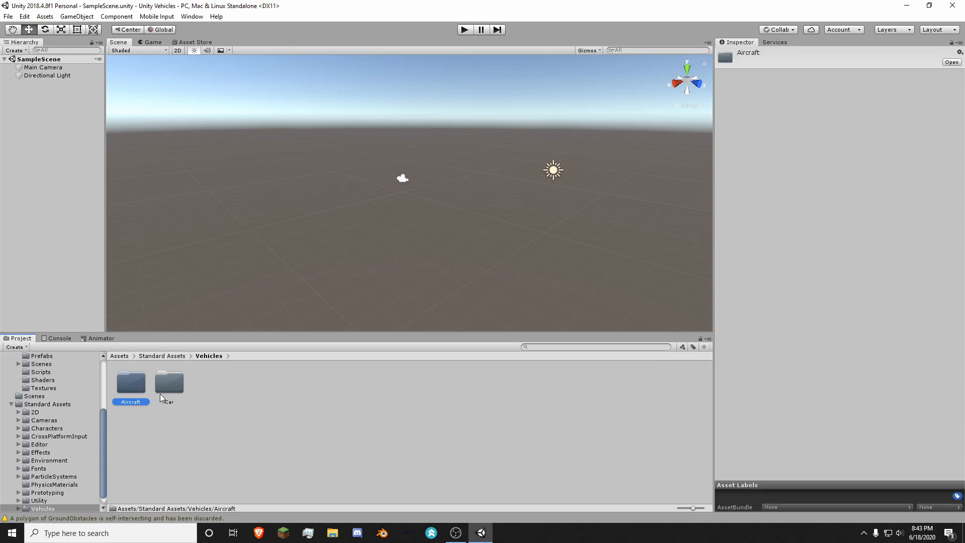
left_click(169, 395)
left_click(143, 388)
left_click(168, 388)
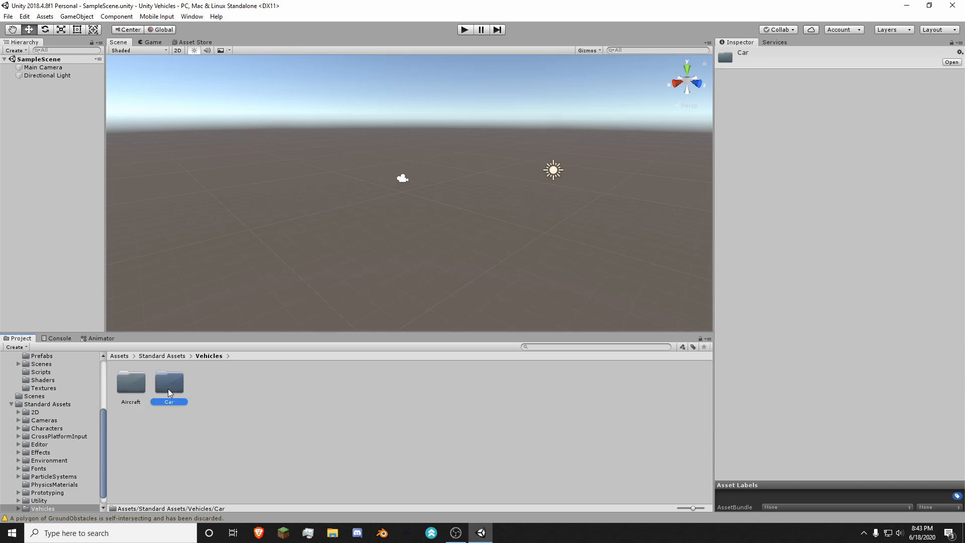
double_click(167, 387)
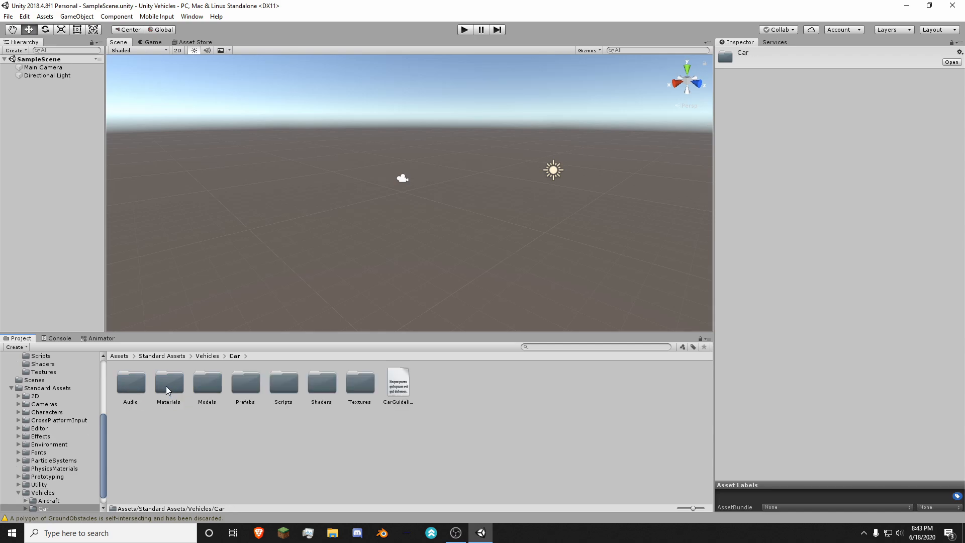
left_click(196, 425)
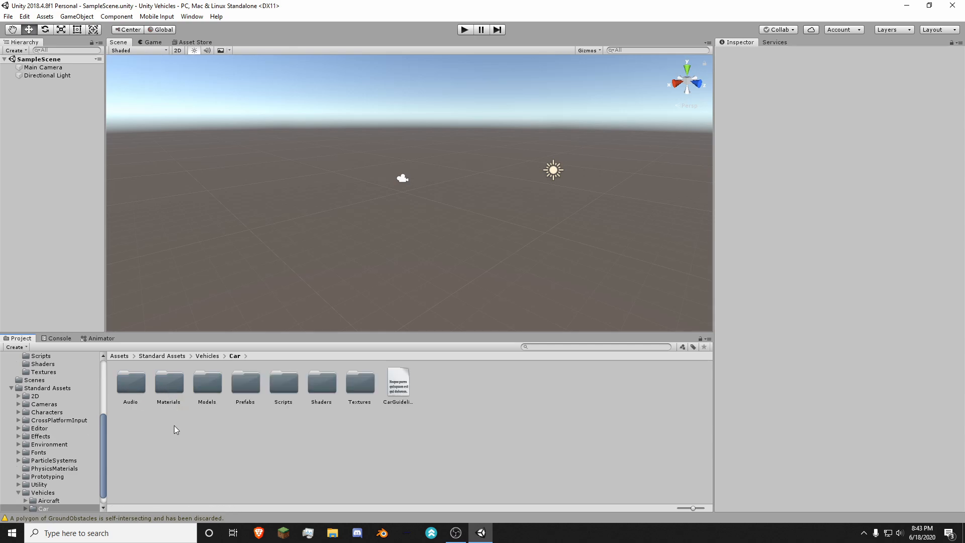
double_click(246, 395)
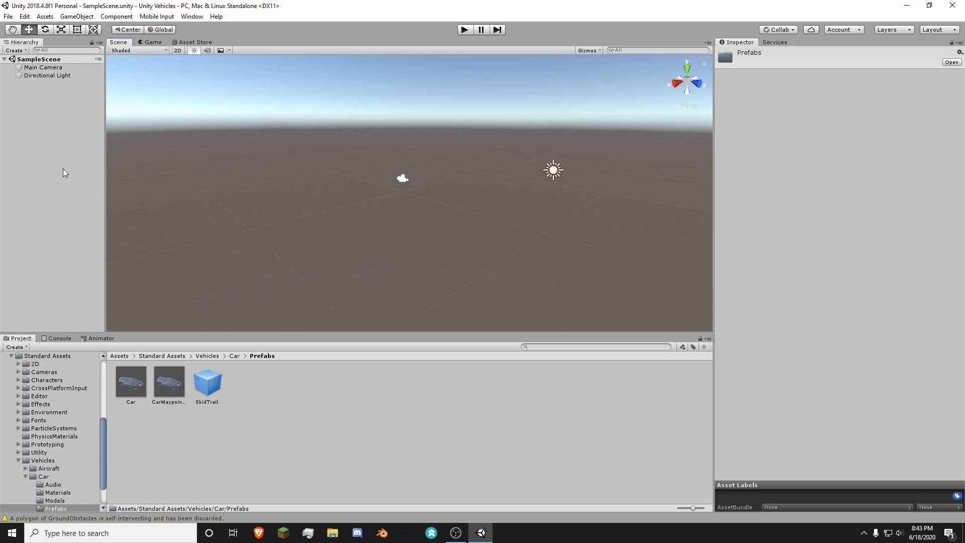
Step: Add a 3D cube to the scene and reset its position to the origin
right_click(14, 106)
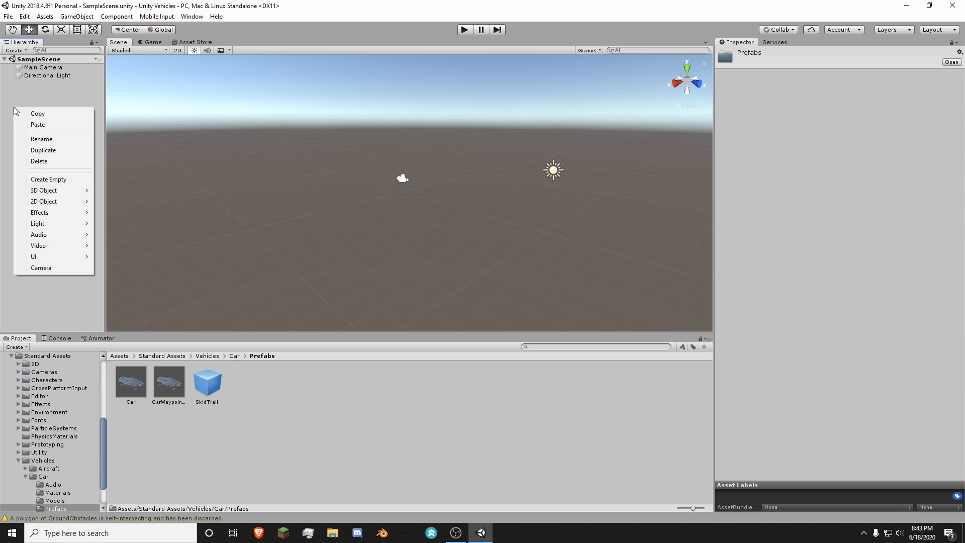
mouse_move(44, 190)
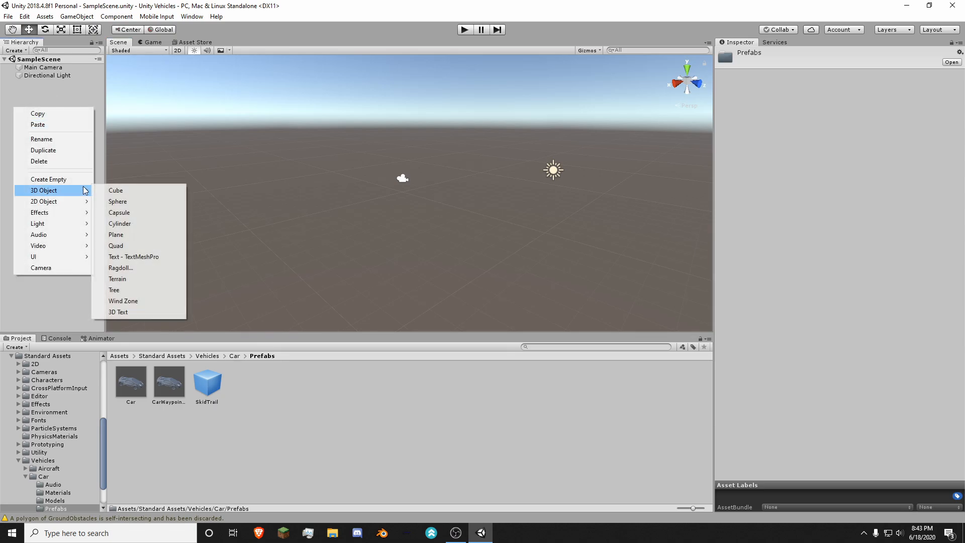
left_click(113, 191)
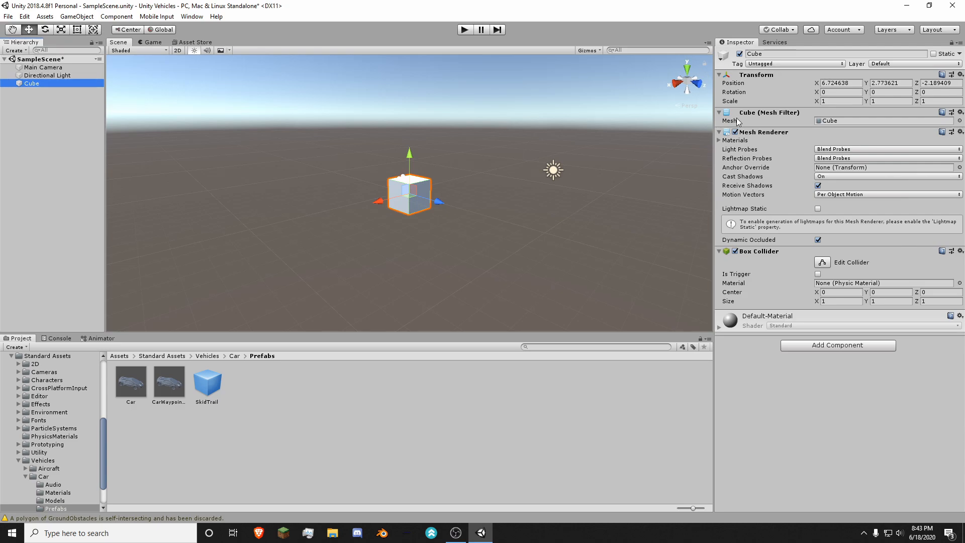
right_click(764, 75)
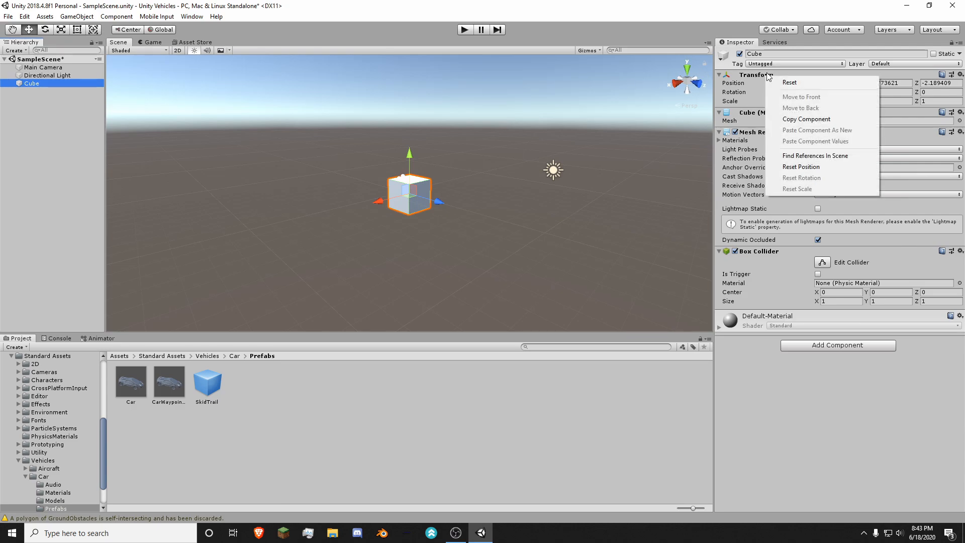
left_click(744, 95)
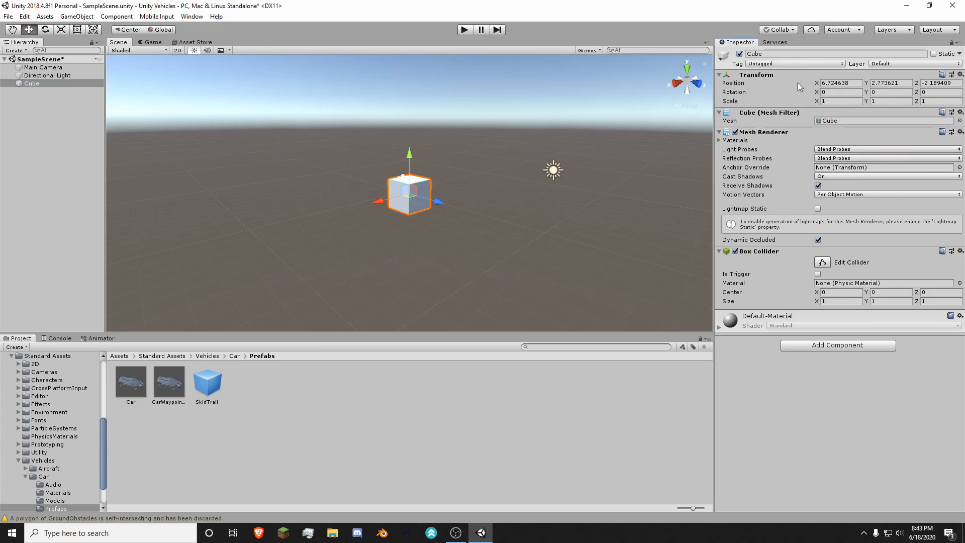
right_click(785, 73)
left_click(844, 166)
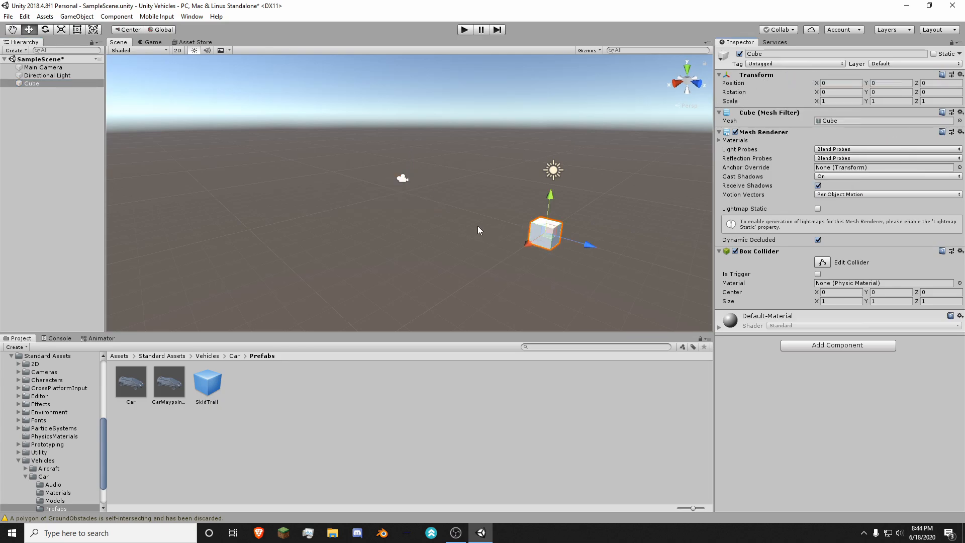
Step: Scale the cube up evenly on all axes to about 7.49
left_click_drag(478, 231, 512, 234, "alt")
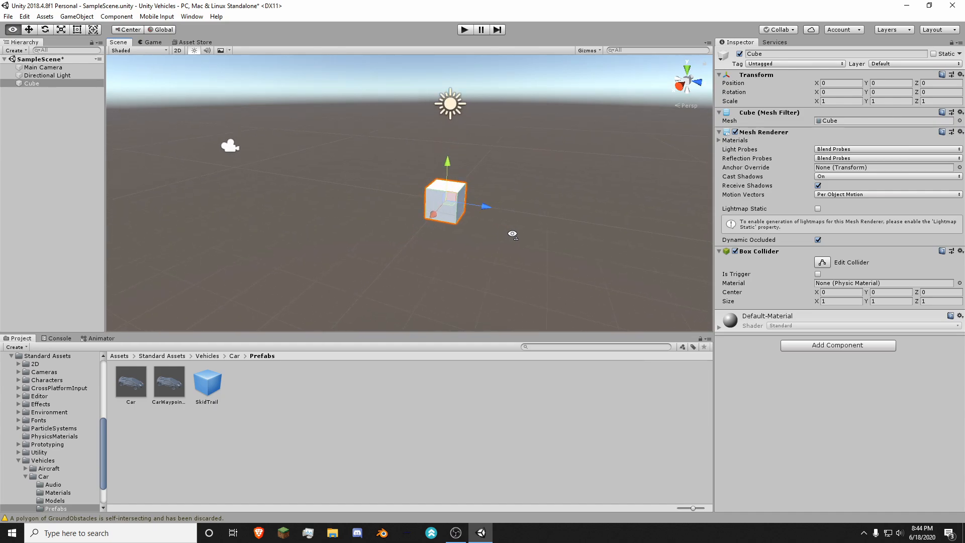
key("w")
key("d")
right_click_drag(512, 234, 422, 207)
key("s")
right_click_drag(387, 172, 342, 216)
key("a")
key("w")
key("r")
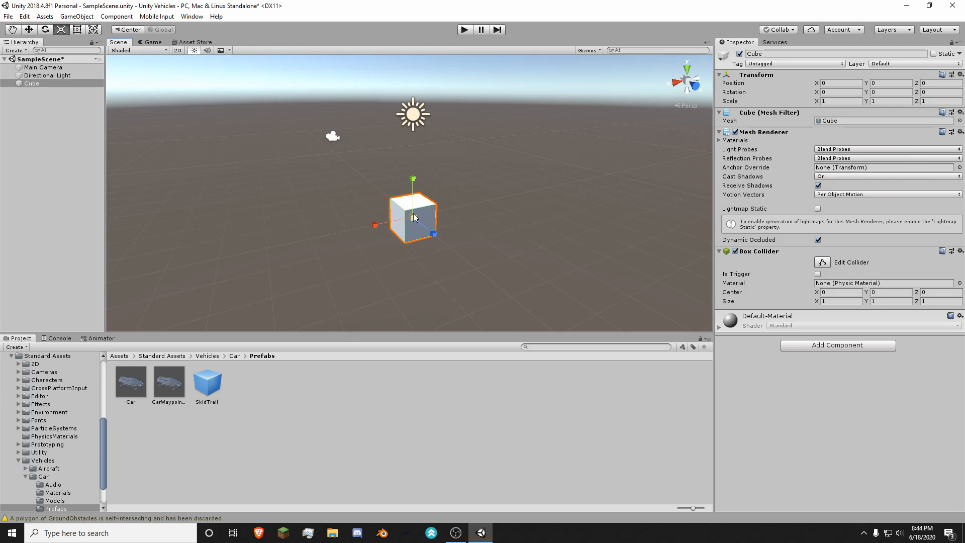
left_click_drag(414, 217, 703, 194)
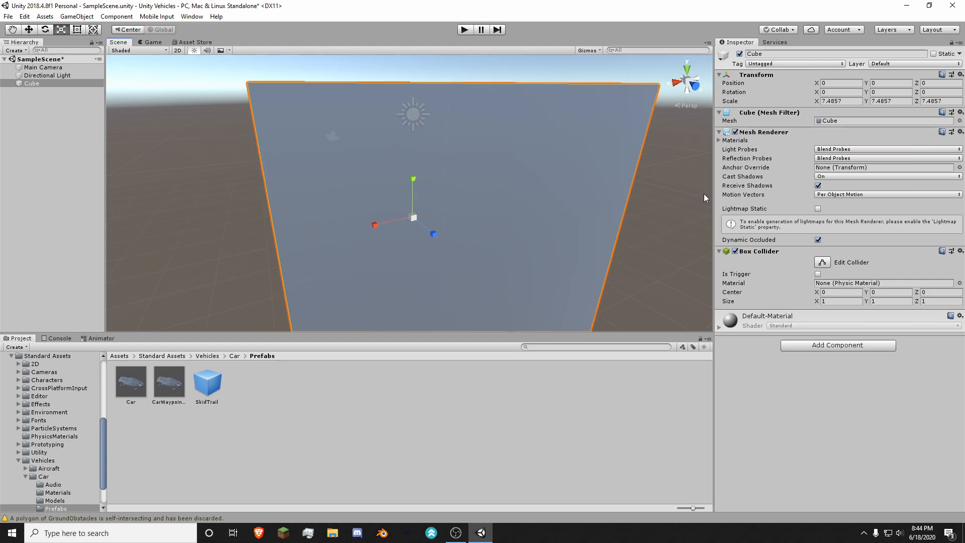
Step: Enlarge and flatten the cube into a ground slab scaled about 28.13 in X and Z and 0.40 in Y
key("f")
left_click_drag(415, 160, 420, 198)
middle_click_drag(465, 206, 477, 205)
scroll(478, 207, "up", 7)
scroll(477, 209, "down", 7)
left_click_drag(436, 210, 420, 194)
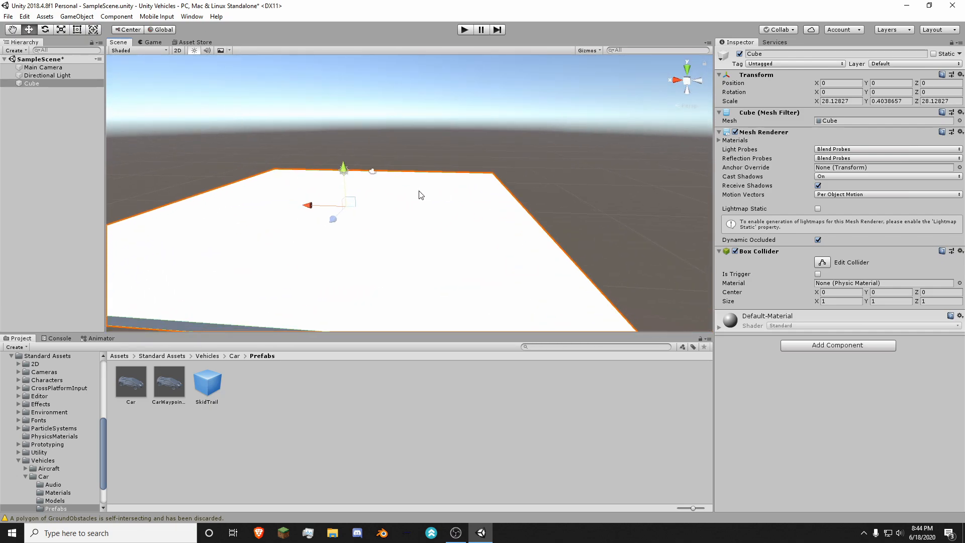
Step: Stretch the ground slab to a scale of about 53.15 in X and 57.64 in Z
left_click(376, 173)
left_click(386, 202)
left_click_drag(415, 297, 540, 162, "alt")
right_click_drag(540, 161, 386, 195)
key("s")
key("r")
left_click_drag(395, 173, 337, 179)
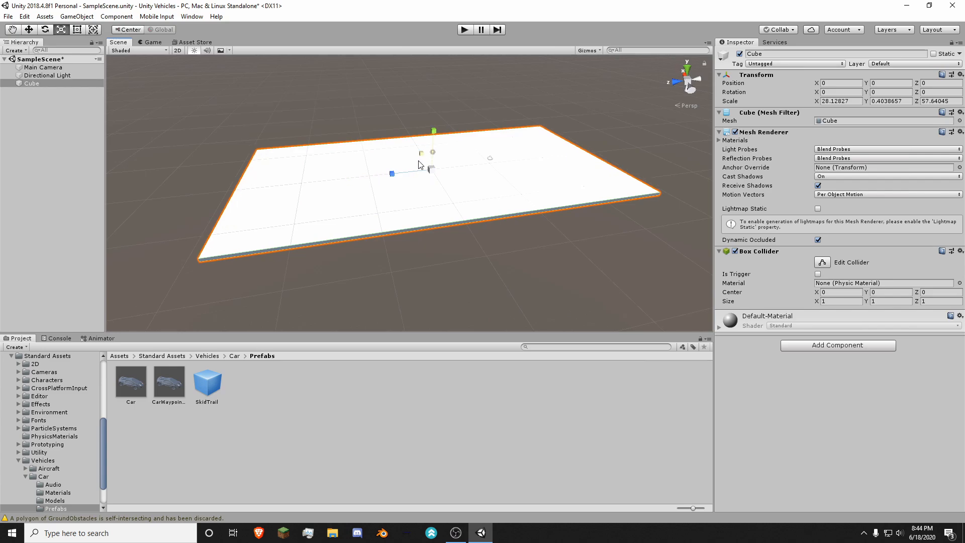
left_click_drag(421, 152, 421, 143)
key("a")
right_click_drag(421, 143, 527, 153)
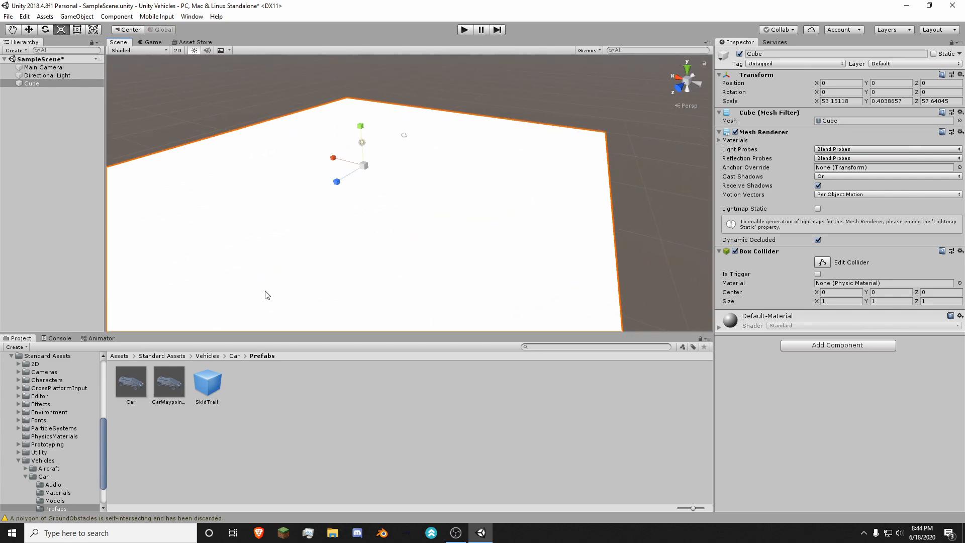
Step: Place the Car prefab on the ground slab at about X -2.35, Y 0.20, Z 6.61
right_click_drag(266, 295, 250, 284)
left_click(192, 386)
left_click(131, 391)
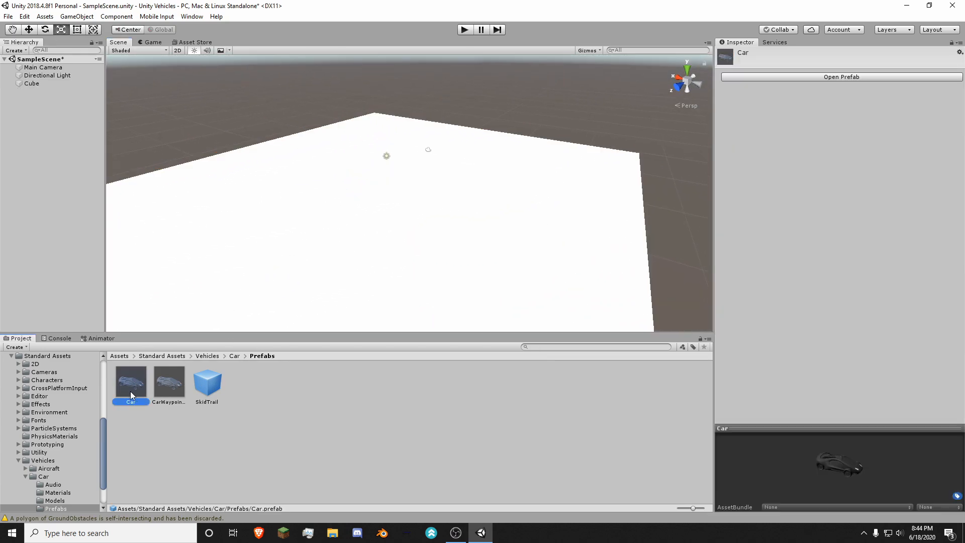
left_click(155, 389)
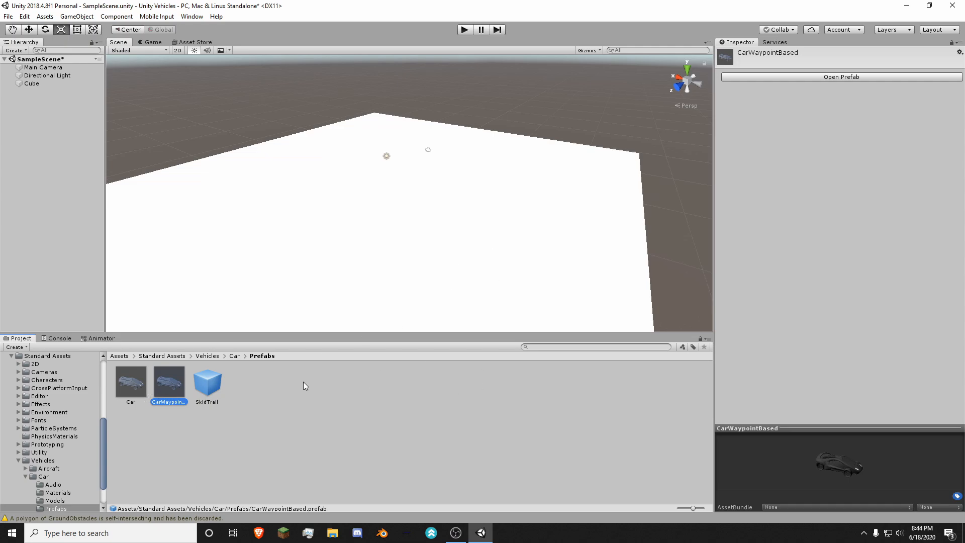
left_click(133, 391)
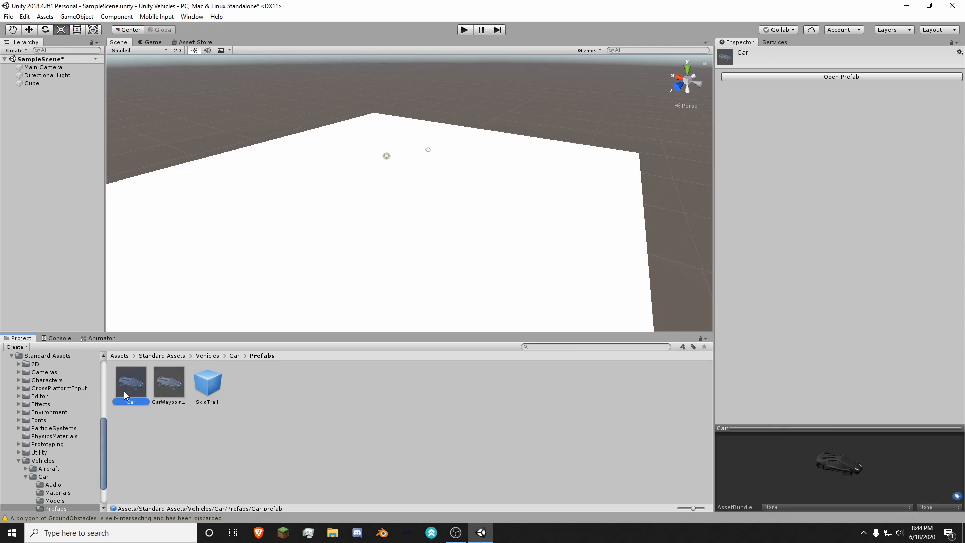
left_click_drag(127, 391, 368, 209)
right_click_drag(499, 208, 482, 185)
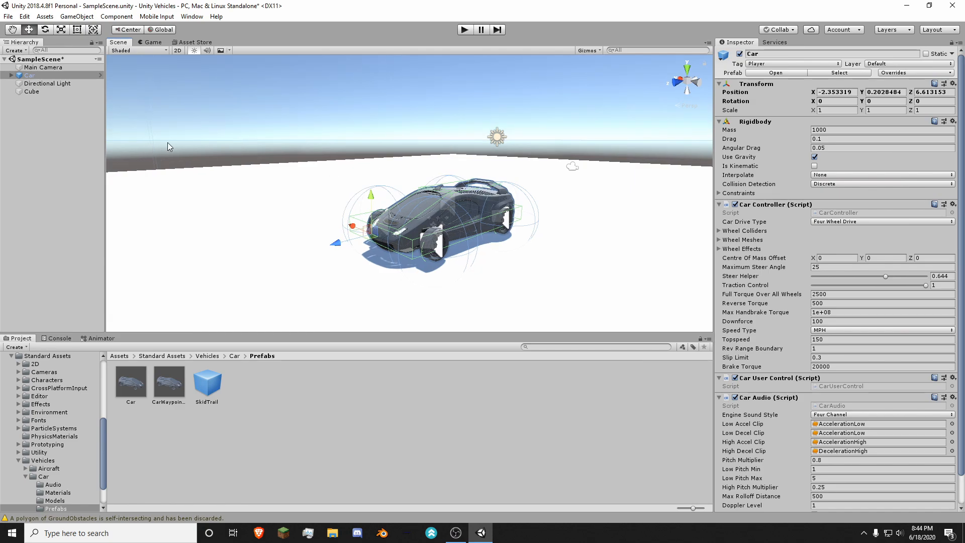
Step: Play the scene to test driving and steering the car, and stop it again
left_click(464, 29)
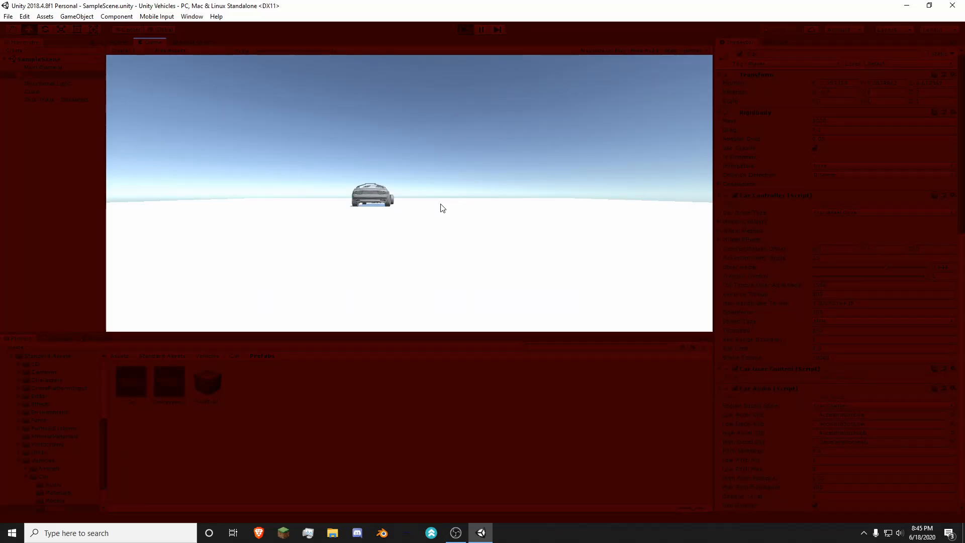
key("d")
key("w")
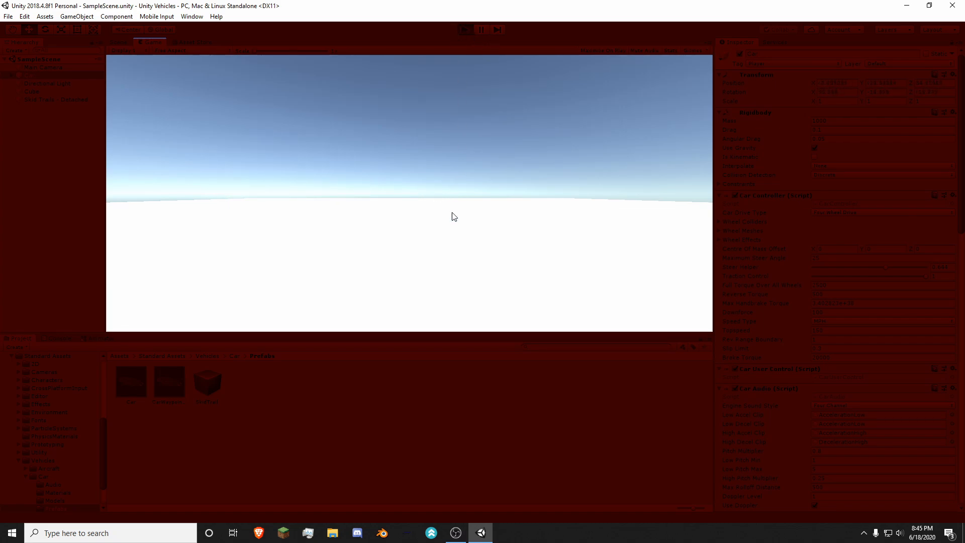
left_click(465, 30)
right_click_drag(493, 192, 442, 221)
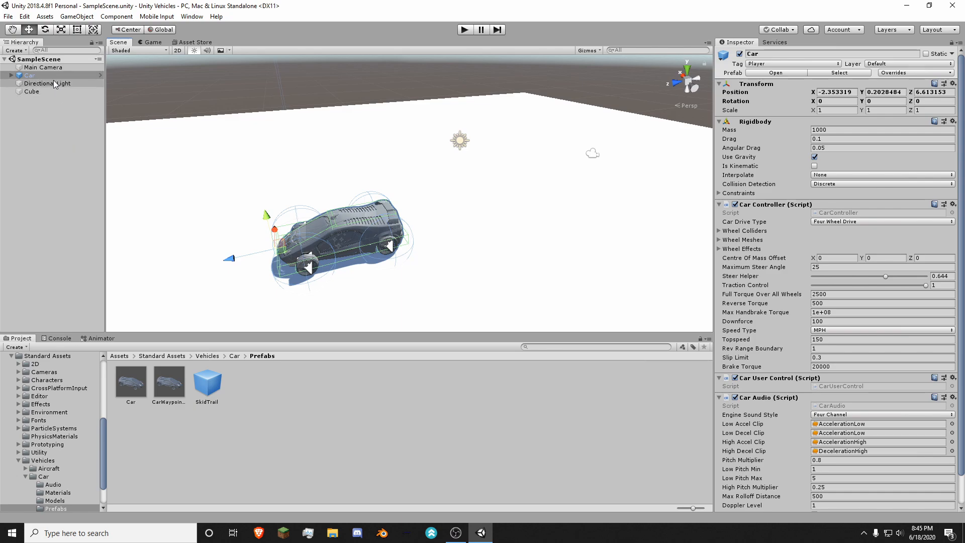
Step: Delete the Main Camera from the scene and open the Prefabs folder under Standard Assets > Cameras
left_click(45, 67)
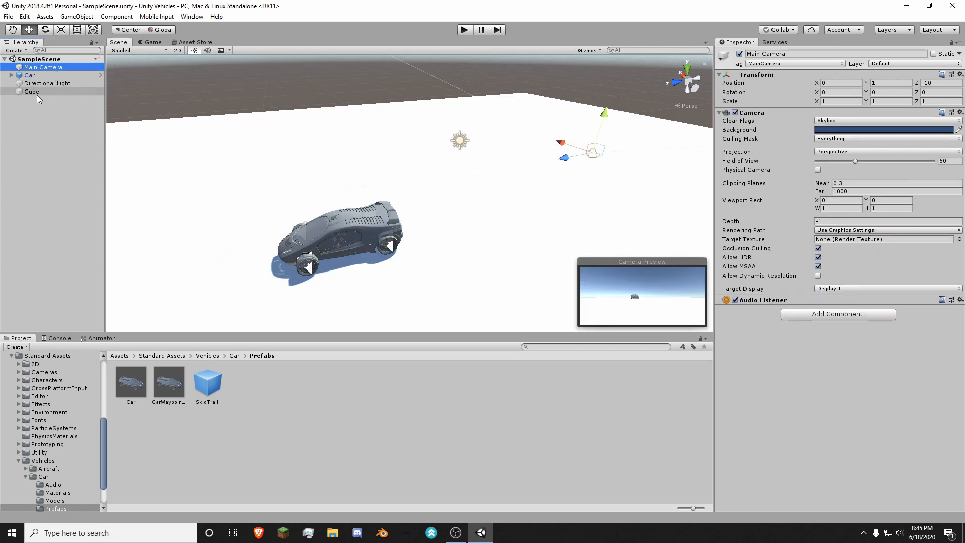
key("Delete")
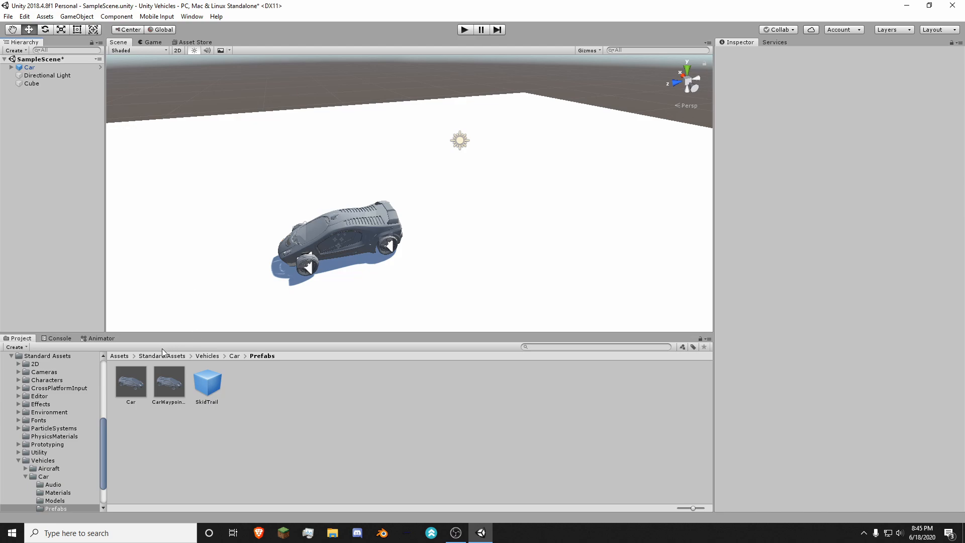
left_click(165, 356)
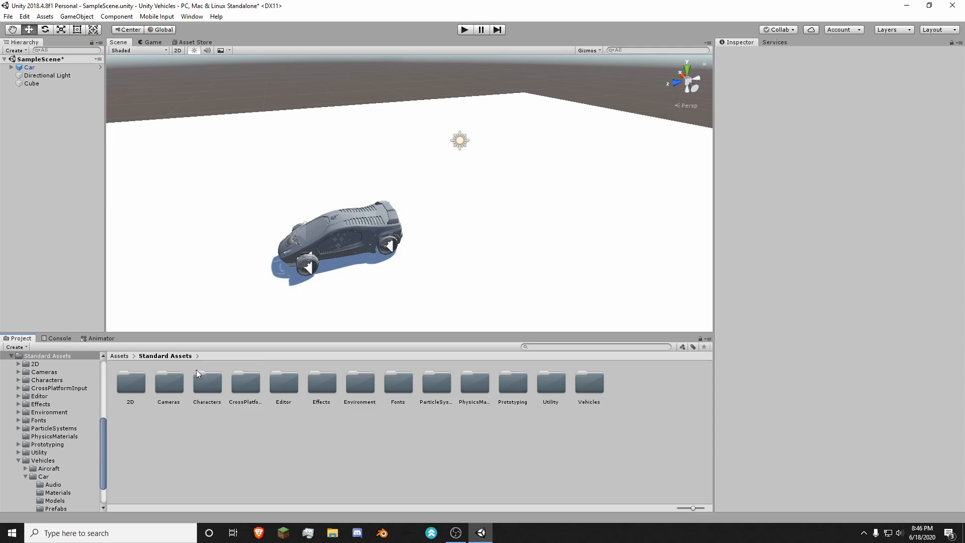
left_click(169, 399)
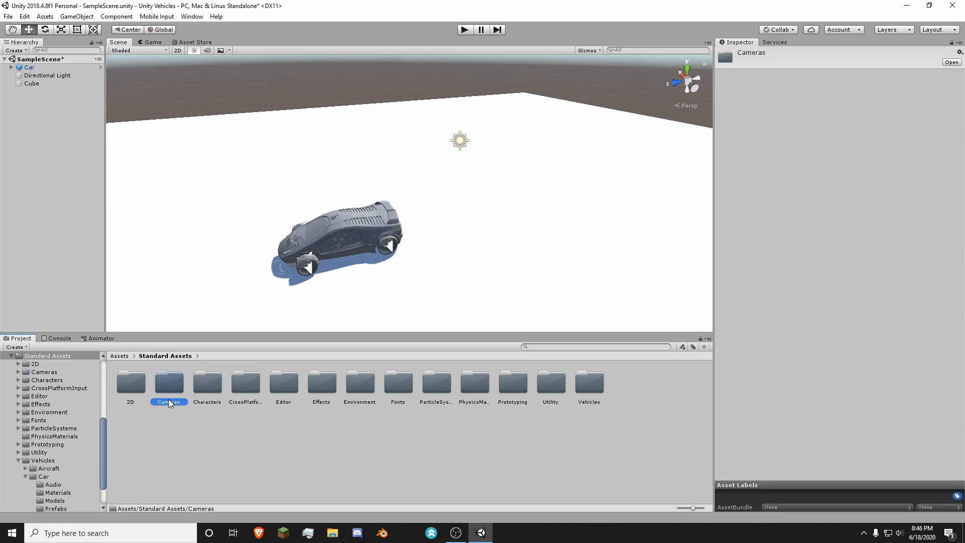
double_click(170, 381)
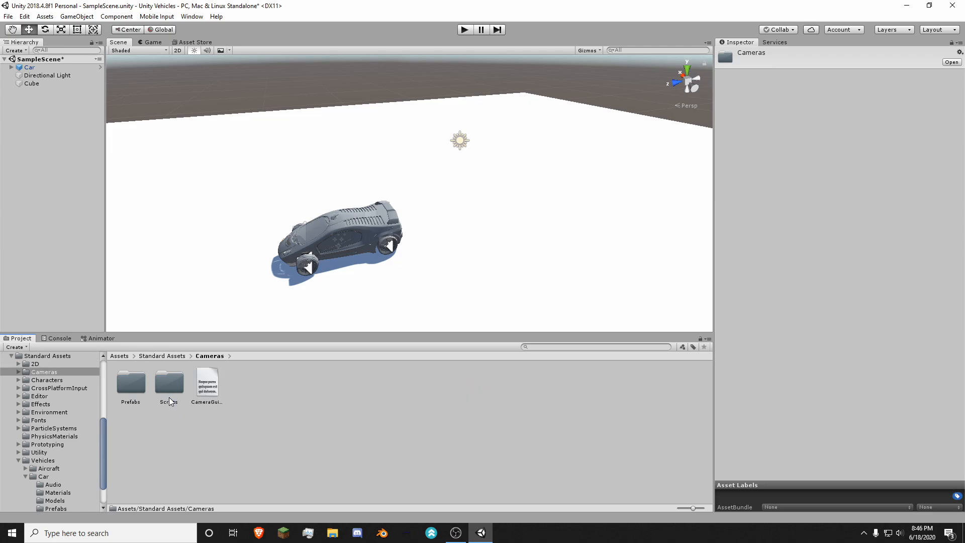
double_click(129, 400)
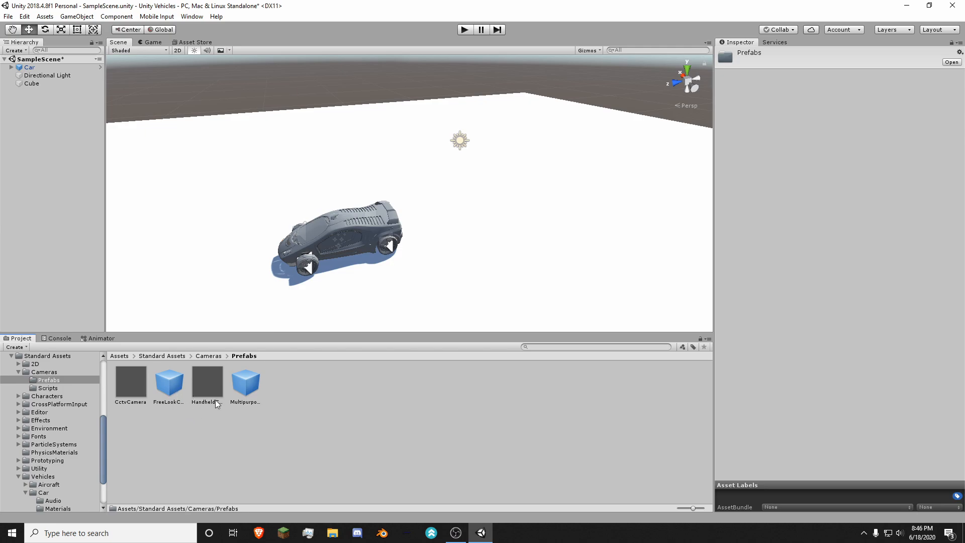
Step: Add the MultipurposeCameraRig prefab to the scene and reset its position to 0, 0, 0
left_click(130, 381)
left_click(186, 381)
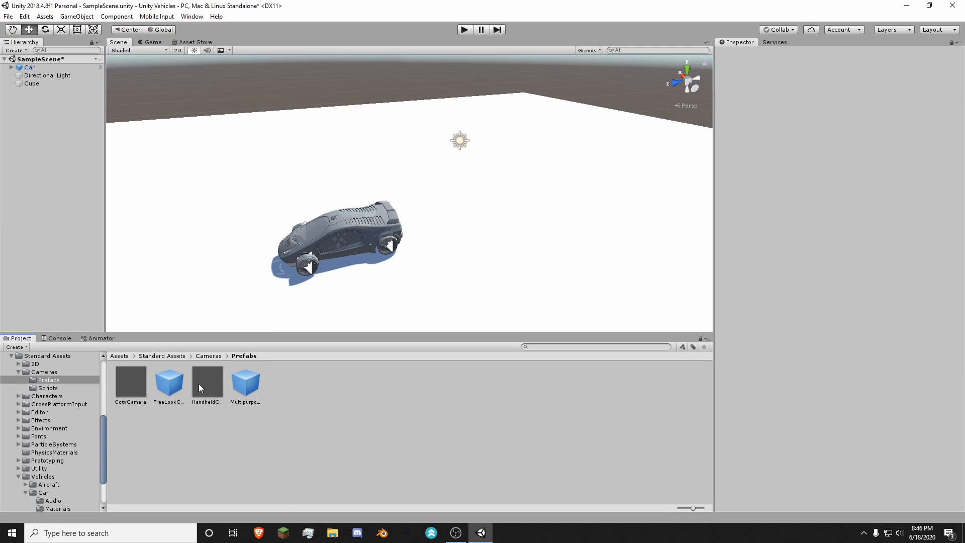
left_click(241, 390)
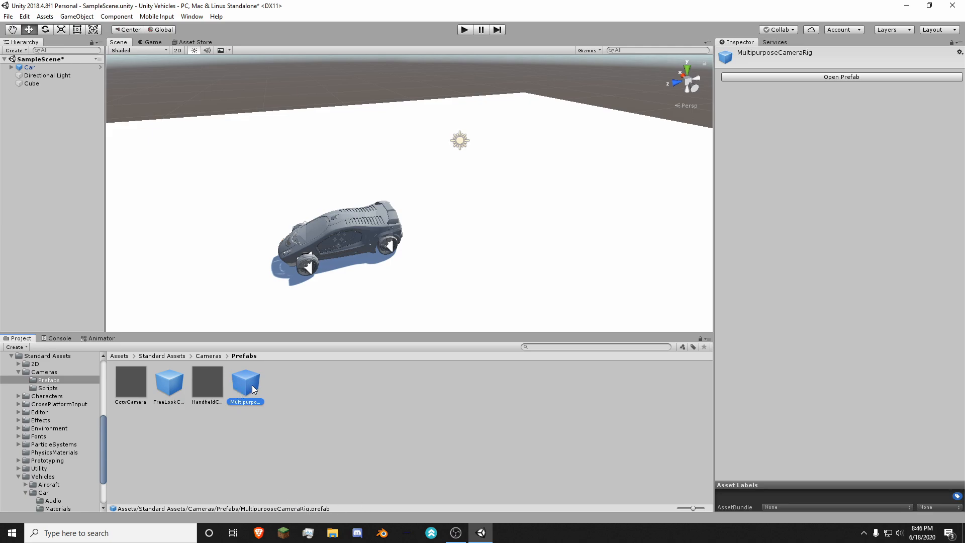
left_click_drag(252, 385, 391, 141)
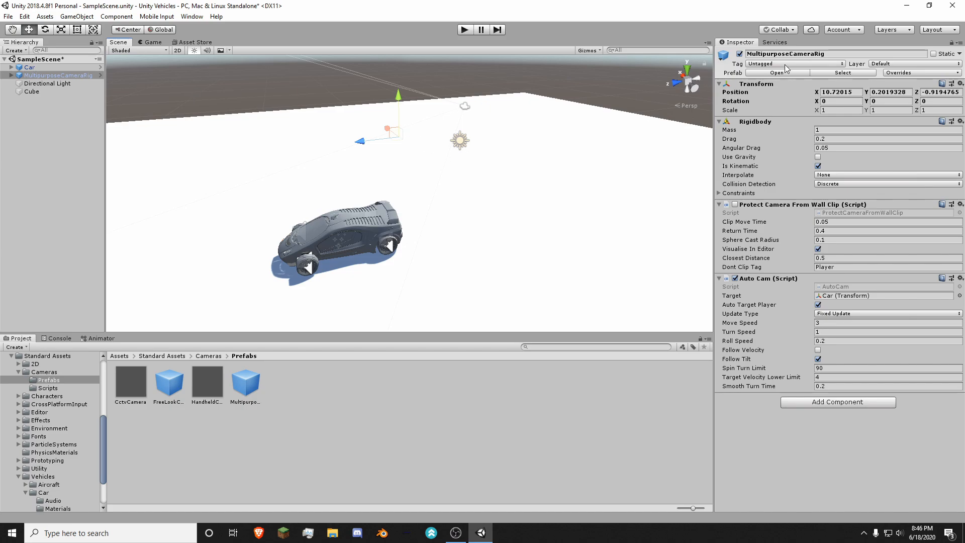
right_click(783, 86)
left_click(797, 91)
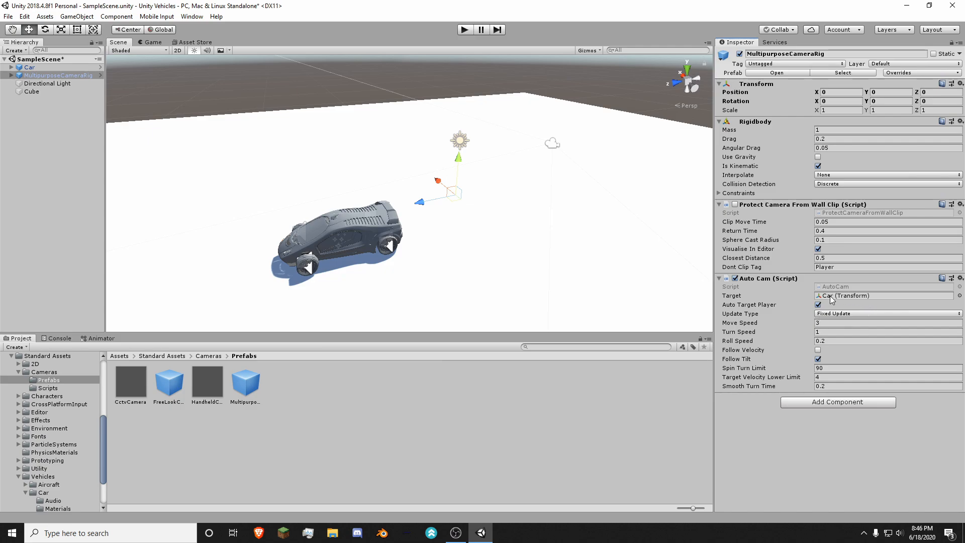
Step: Assign the Car as the Auto Cam target of the MultipurposeCameraRig and save the scene
left_click(41, 70)
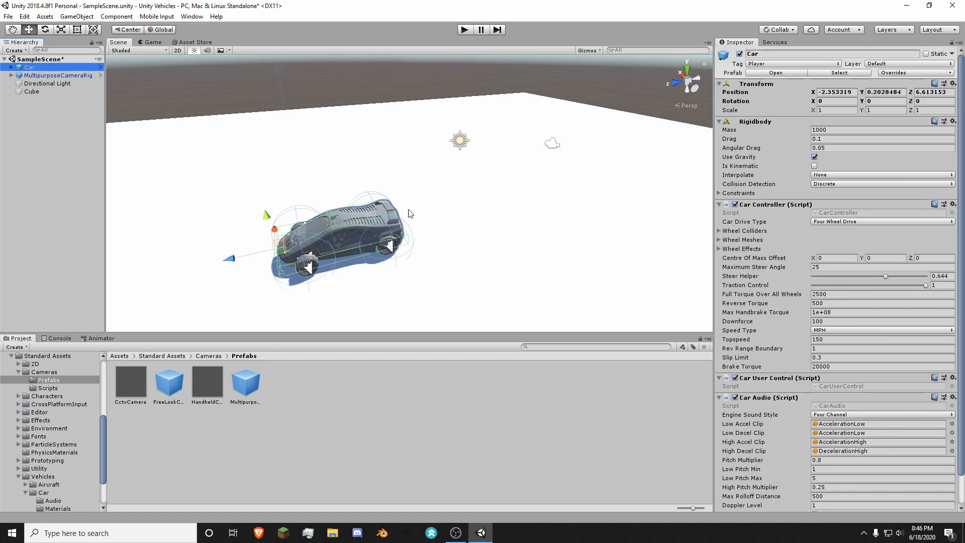
left_click(49, 74)
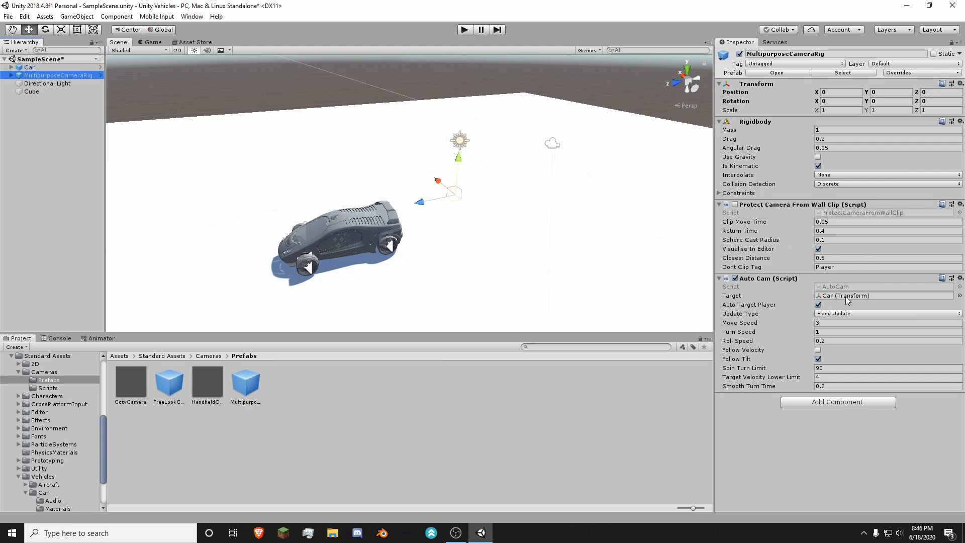
left_click(27, 69)
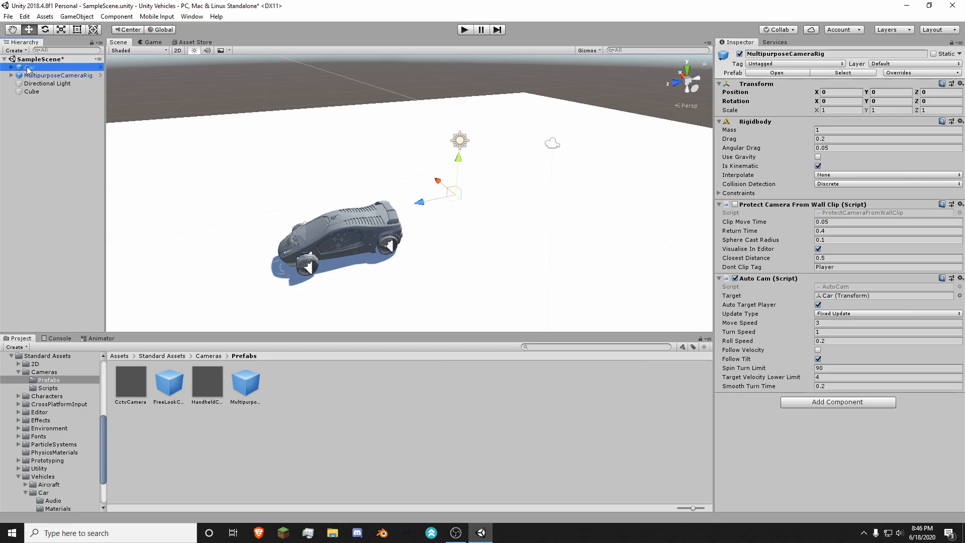
left_click_drag(30, 68, 186, 104)
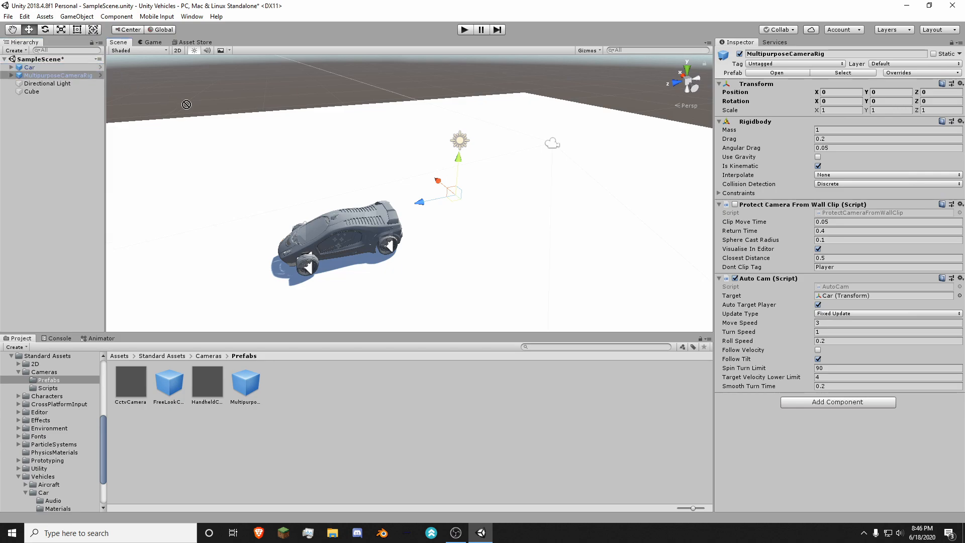
left_click_drag(369, 164, 892, 300)
key("ctrl+s")
Step: Play the scene to test the follow camera while driving, steering and reversing the car, and stop it again
left_click(463, 30)
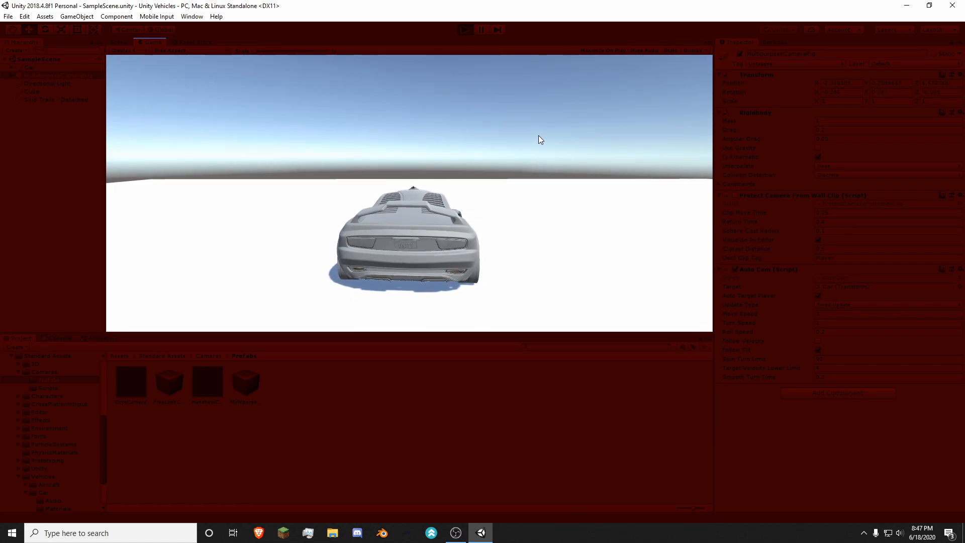
key("d")
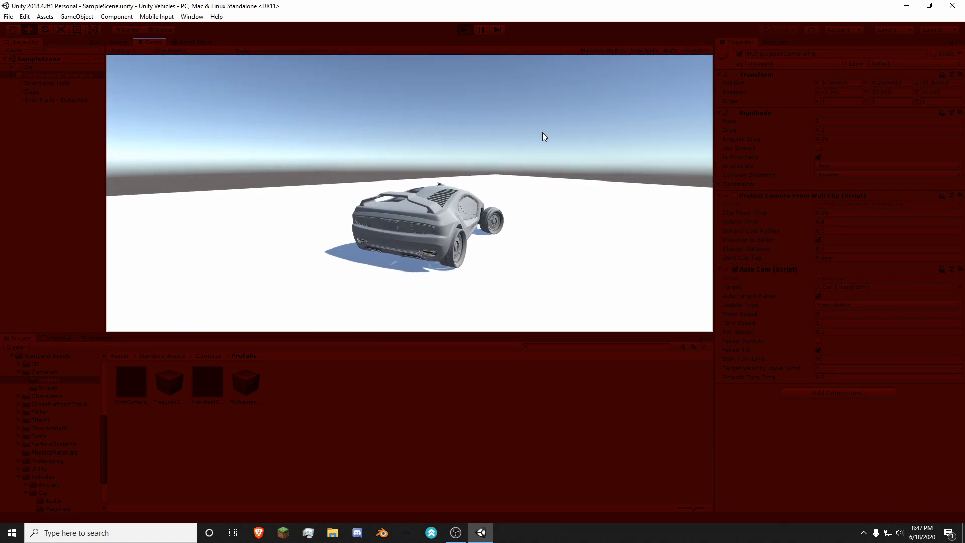
key("d")
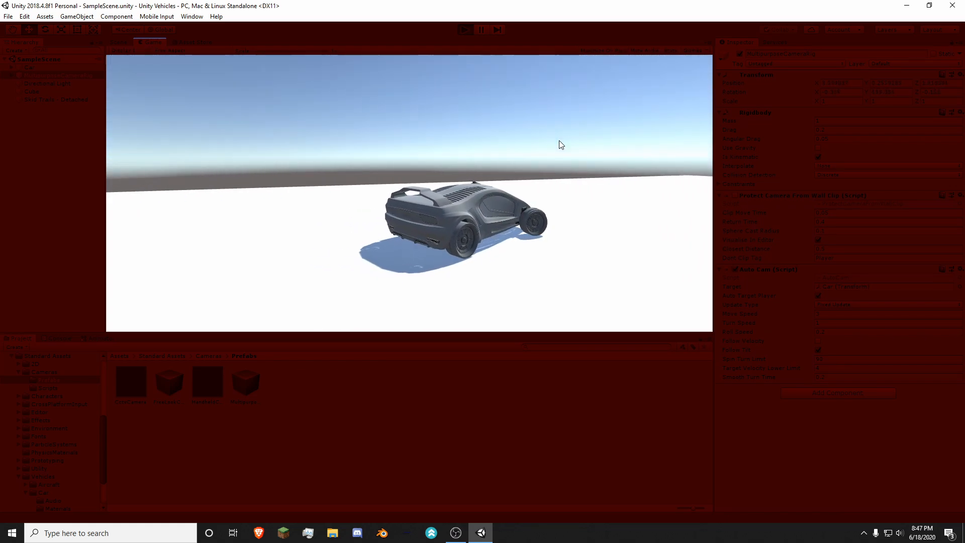
key("a")
key("s")
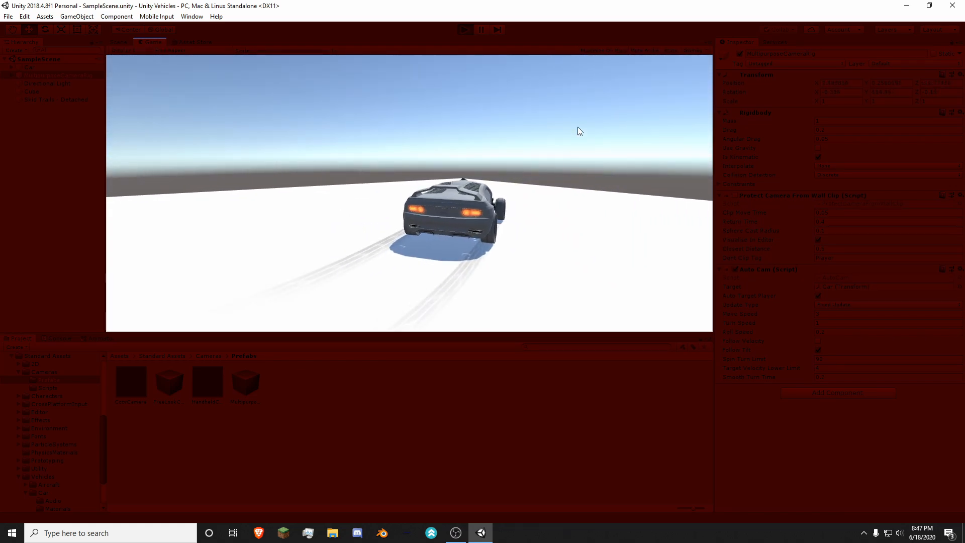
key("s")
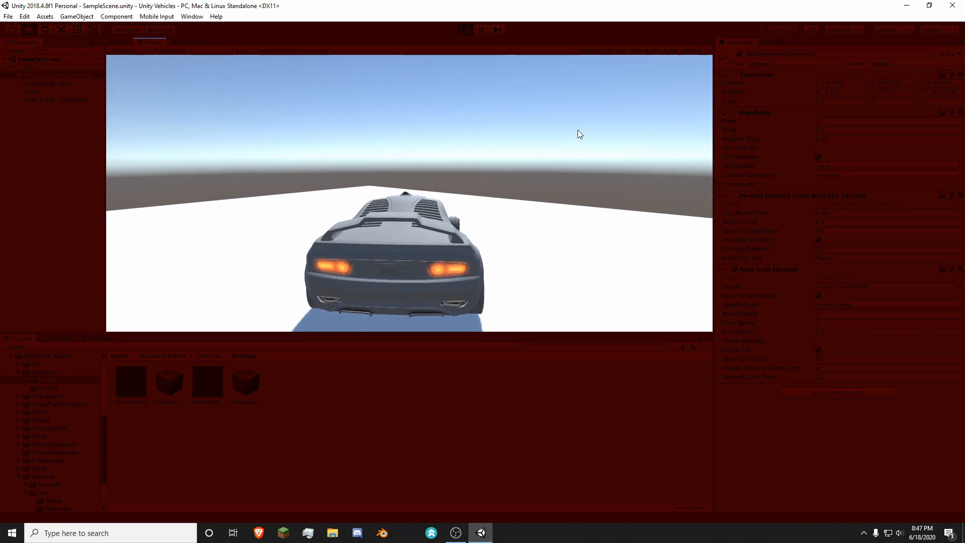
key("d")
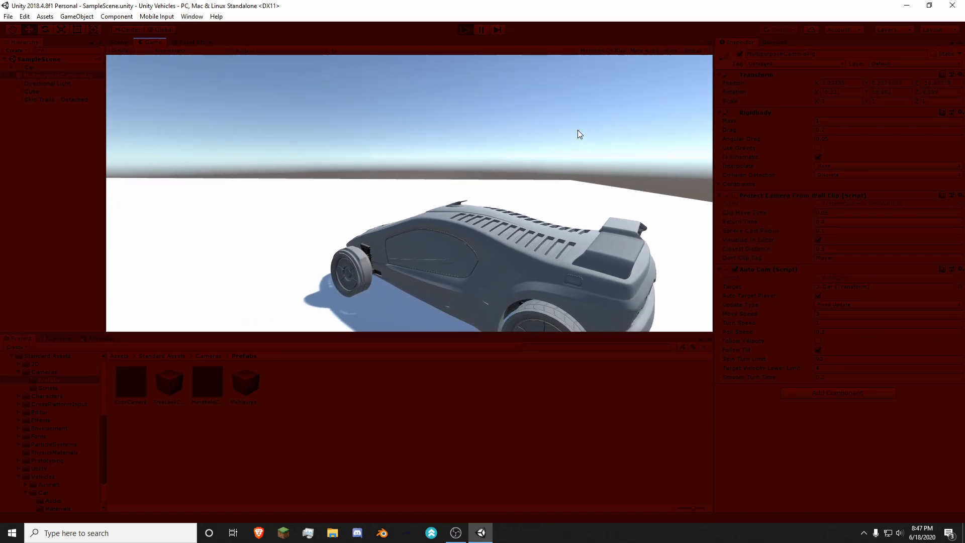
key("w")
key("a")
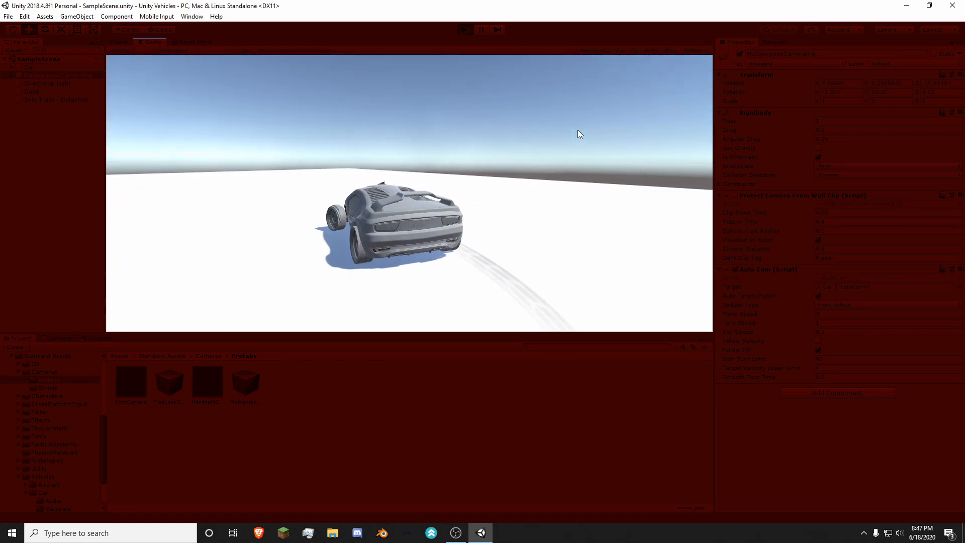
key("w")
key("a")
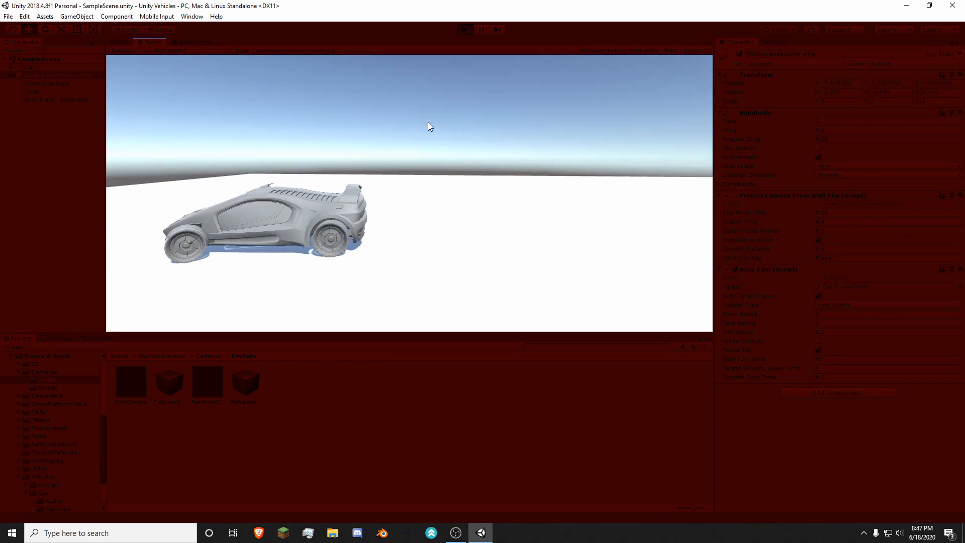
key("w")
key("a")
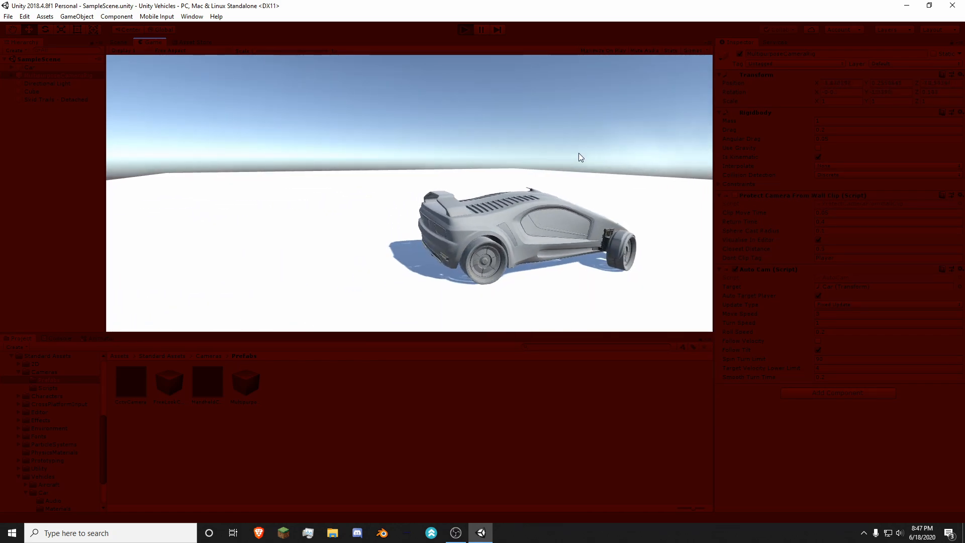
key("s")
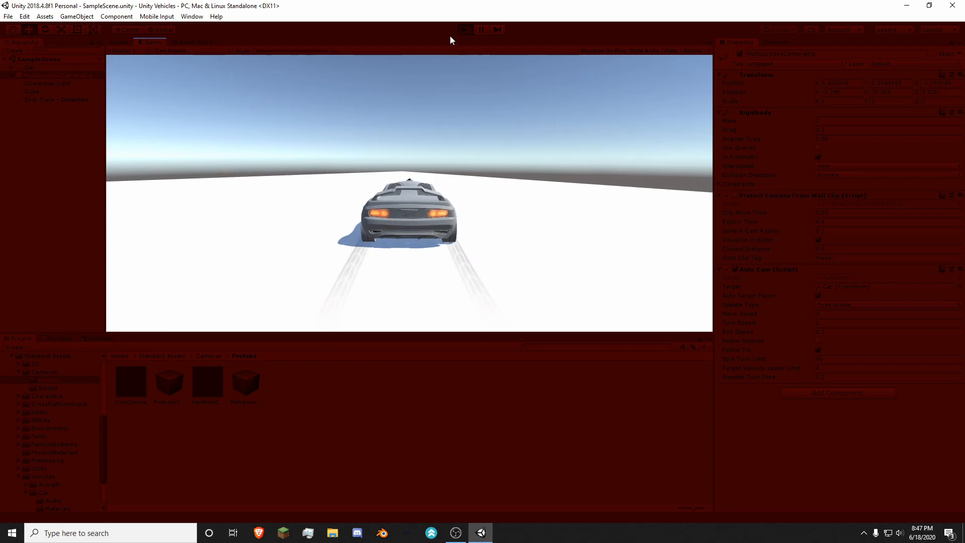
left_click(464, 29)
Step: Duplicate the ground slab and reshape the copy into a tall block scaled about 14.89, 33.63, 13.83 at X 16.5
right_click_drag(472, 167, 484, 230)
key("s")
left_click(484, 230)
key("ctrl+d")
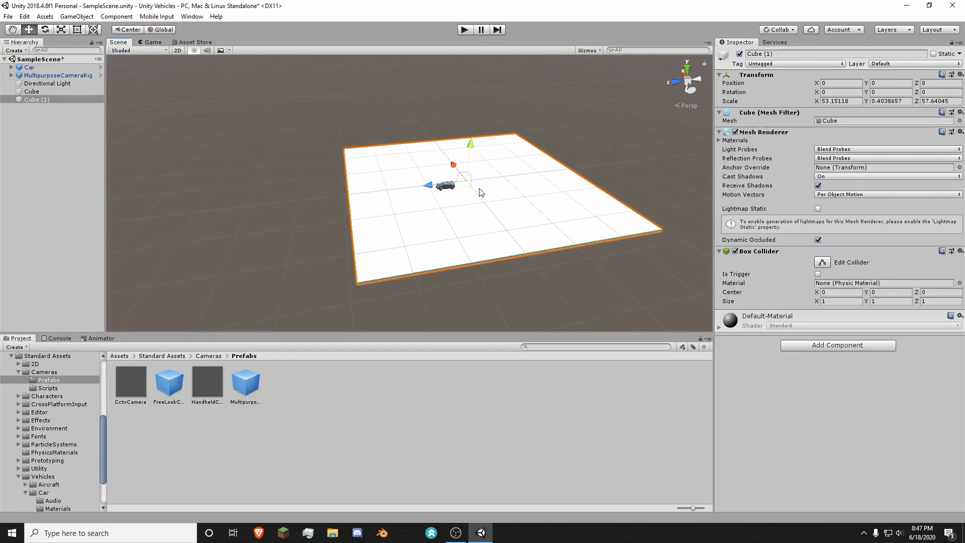
left_click_drag(452, 170, 695, 379)
key("r")
key("w")
key("r")
key("w")
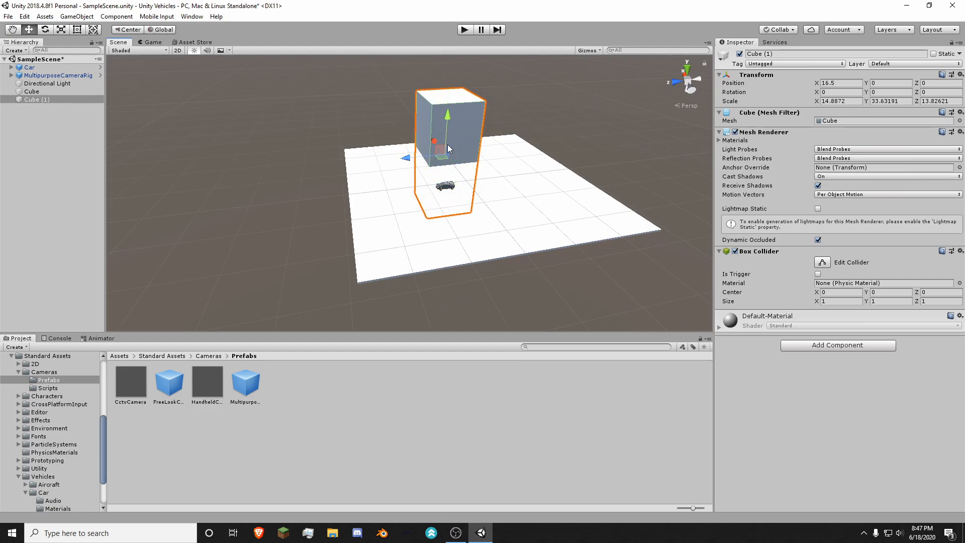
Step: Raise the tall block to Y 11.3 and place three duplicates of it around the ground slab as buildings
left_click_drag(405, 157, 446, 171)
key("ctrl+d")
left_click_drag(470, 116, 474, 78)
key("ctrl+d")
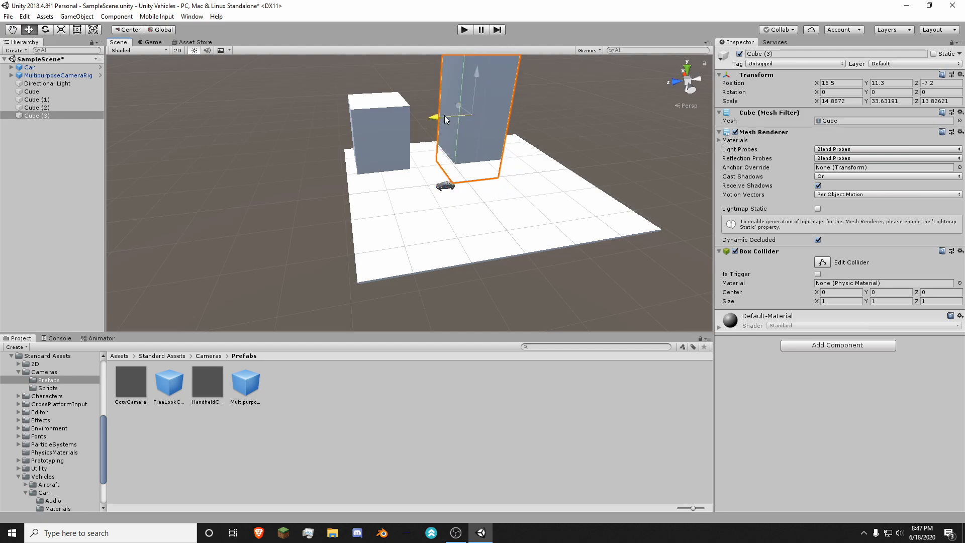
left_click_drag(444, 116, 364, 208)
key("ctrl+d")
Step: Play the scene to test driving and steering the car between the block buildings and over the slab's edge, and stop it again
left_click(465, 30)
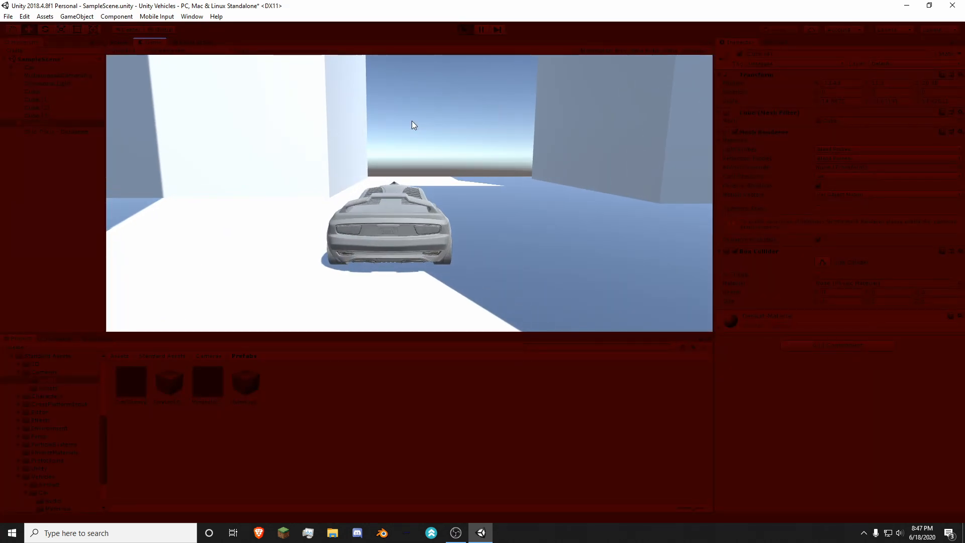
key("w")
key("a")
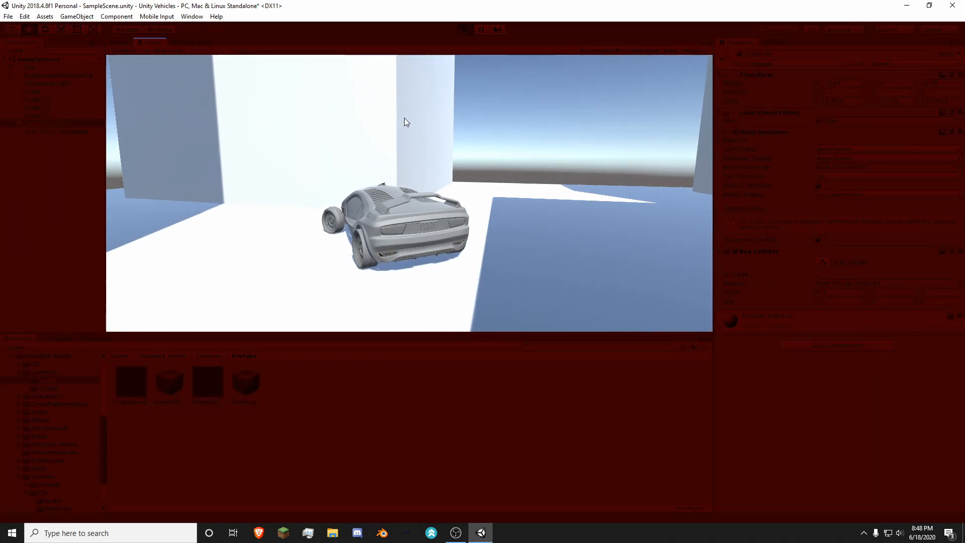
key("w")
key("a")
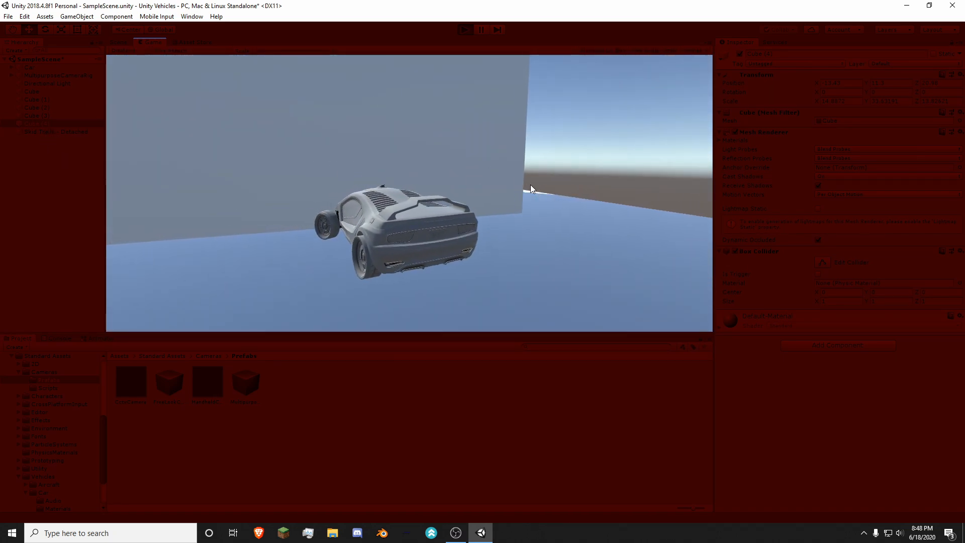
key("s")
key("d")
key("w")
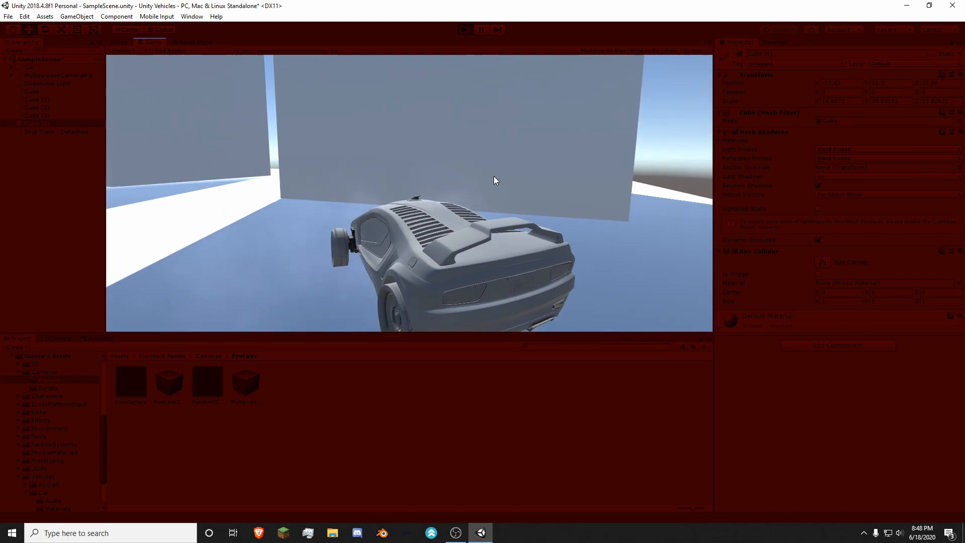
key("a")
key("w")
key("a")
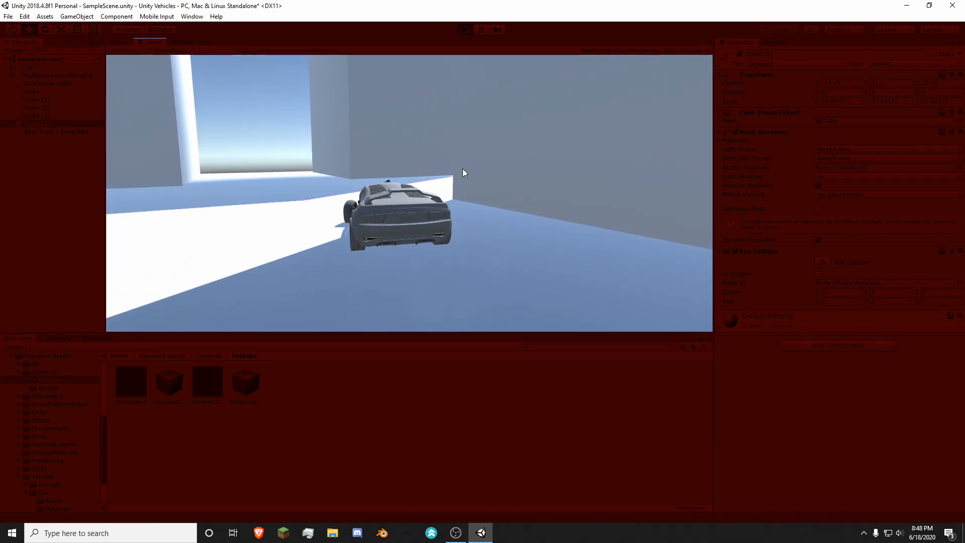
key("d")
key("a")
key("w")
key("a")
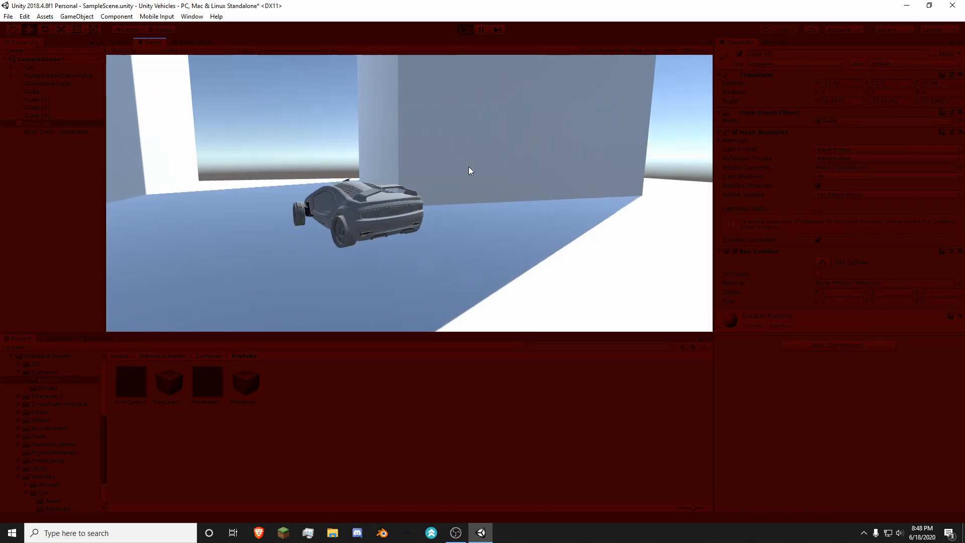
key("d")
key("a")
key("a")
key("s")
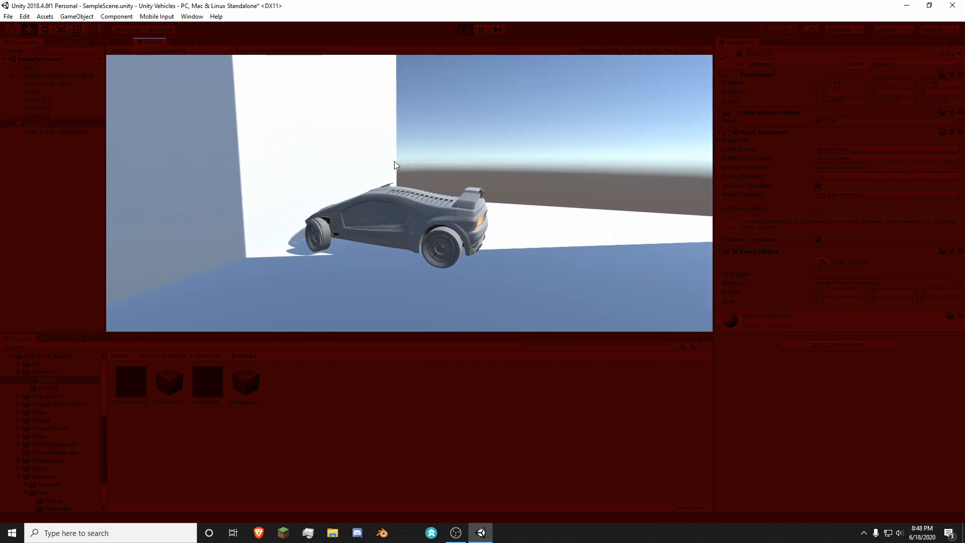
key("d")
key("w")
key("a")
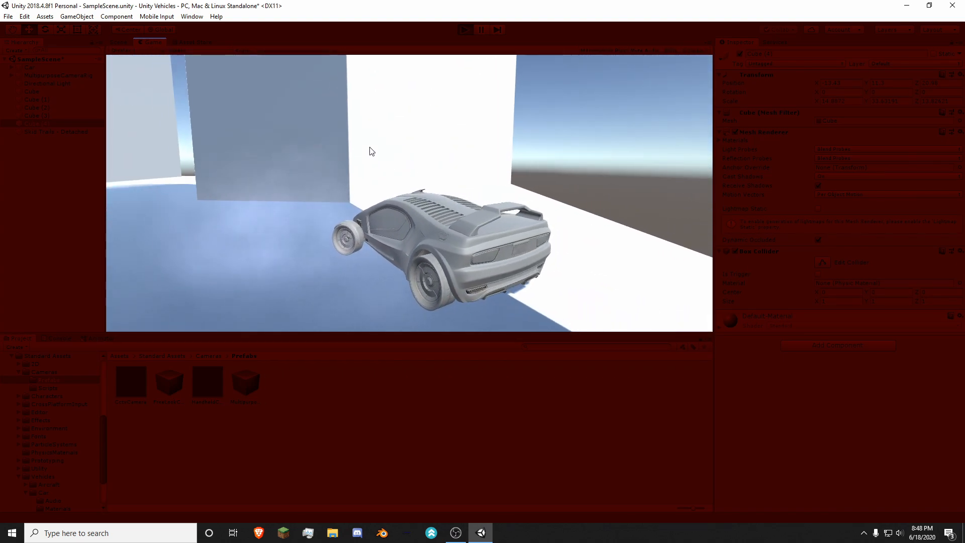
key("w")
key("a")
key("d")
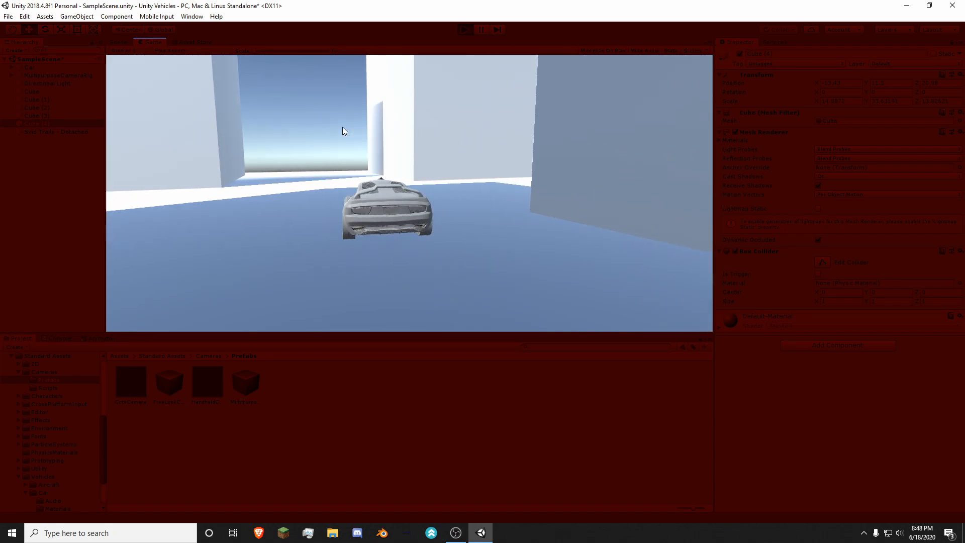
key("w")
key("d")
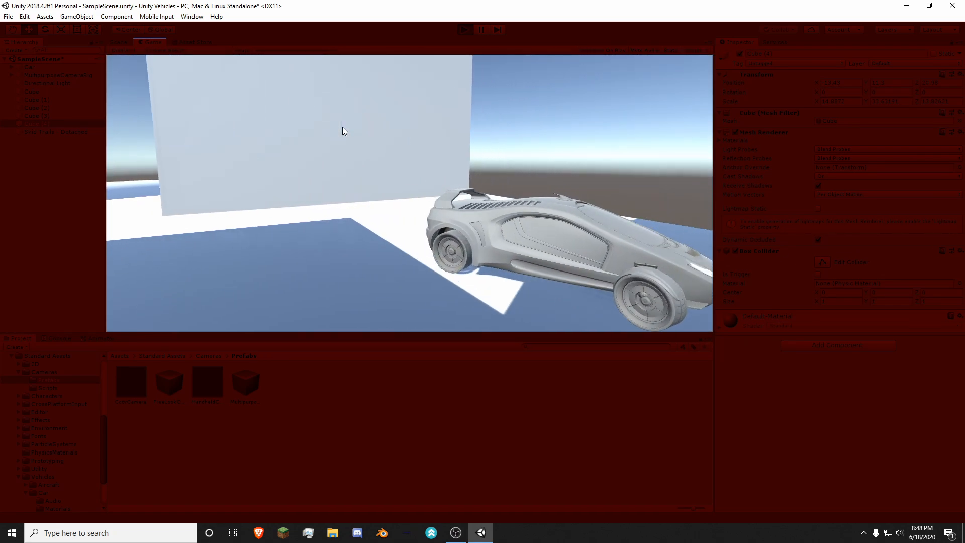
key("w")
key("d")
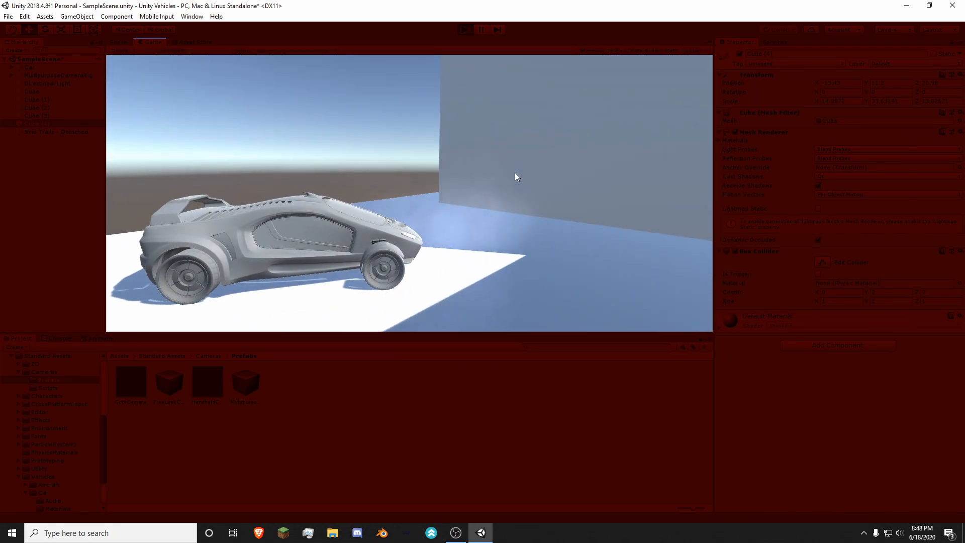
key("w")
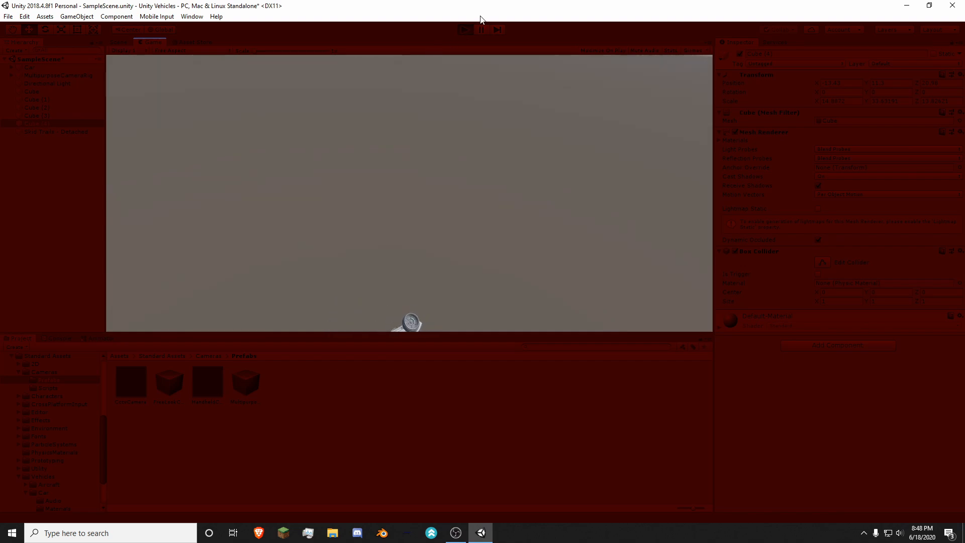
left_click(465, 29)
Step: Rename the ground slab and all four building cubes together to Wall/Floor
key("a")
right_click_drag(434, 182, 520, 187)
right_click_drag(419, 202, 549, 199)
key("a")
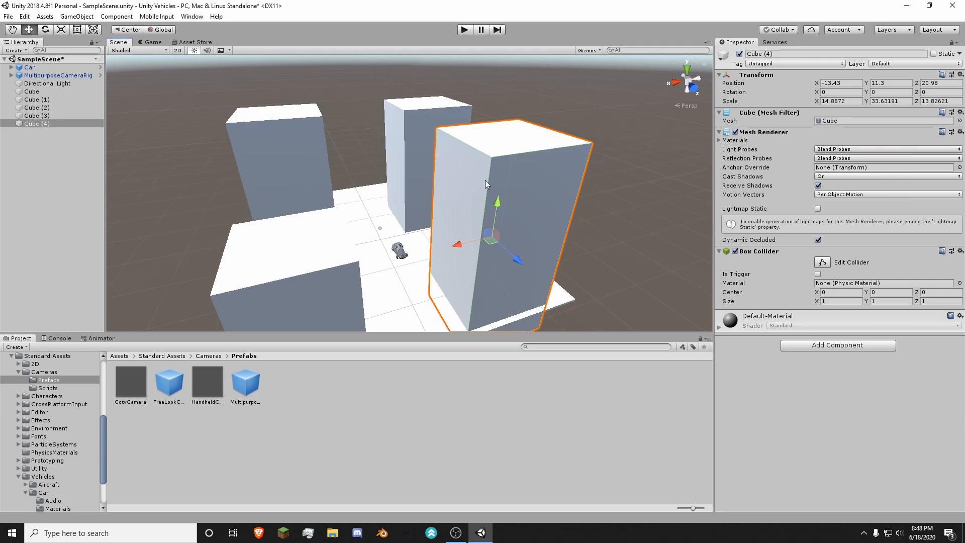
mouse_move(415, 178)
right_mouse_down()
mouse_move(394, 114)
mouse_move(423, 182)
right_mouse_up()
key("w")
left_click(393, 114)
key("s")
left_click(38, 121)
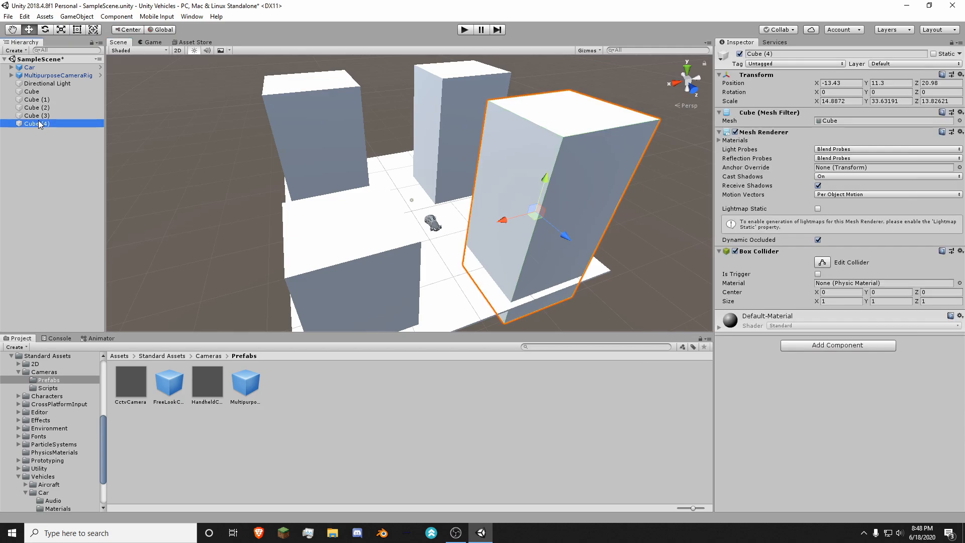
left_click(39, 115, "ctrl")
left_click(39, 108, "ctrl")
left_click(39, 100, "ctrl")
left_click(44, 91, "ctrl")
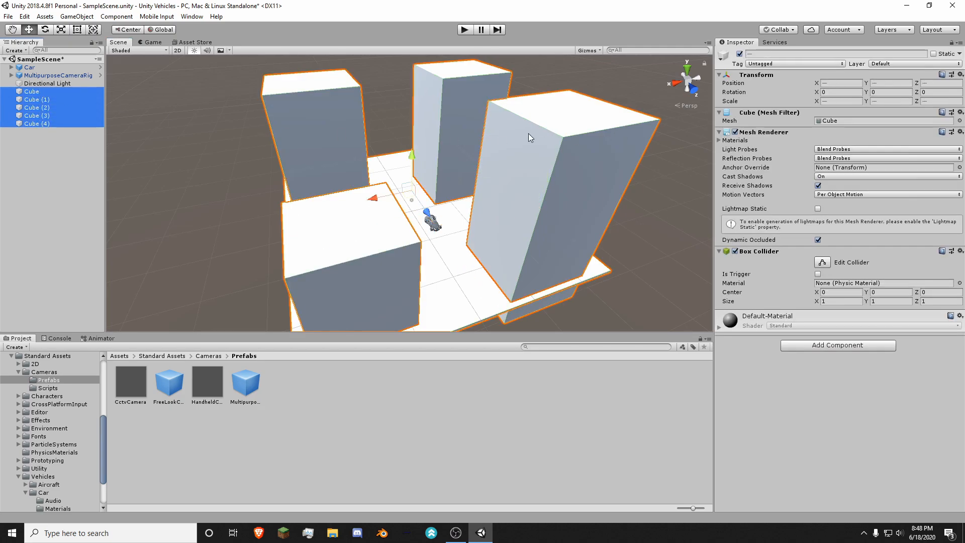
left_click(787, 55)
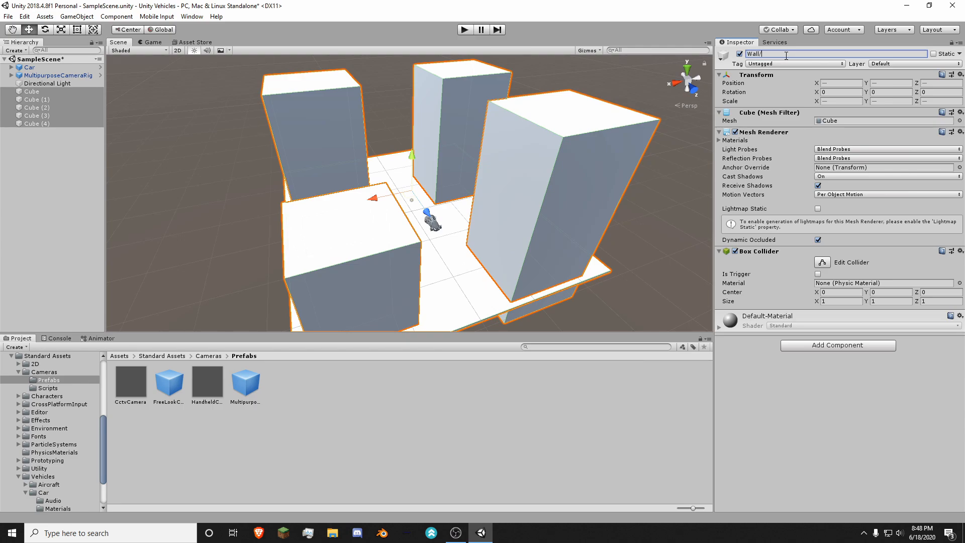
type("Wall/Floor")
key("Return")
left_click(22, 152)
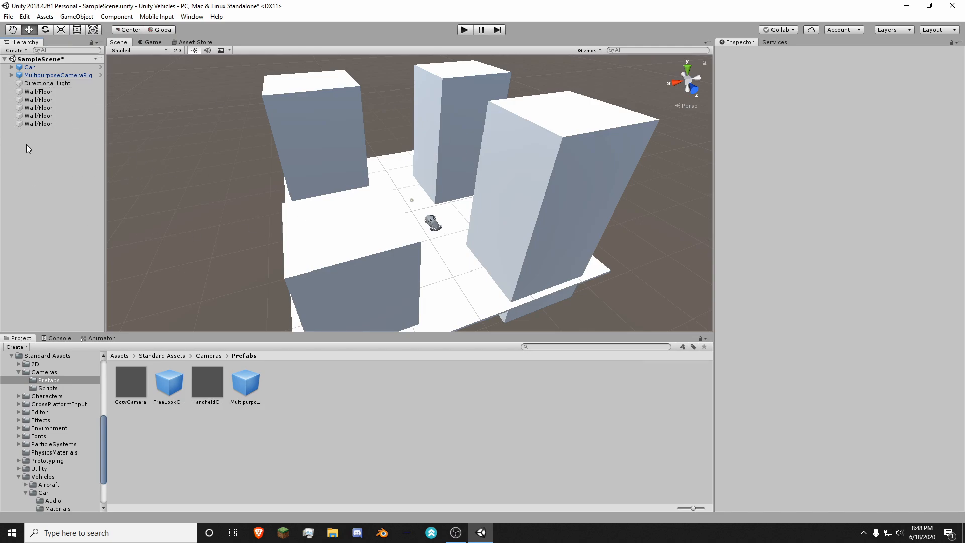
Step: Create a new cube and lower it onto the ground slab near the car, at about X 4.26 and Z 0.3
right_click(45, 137)
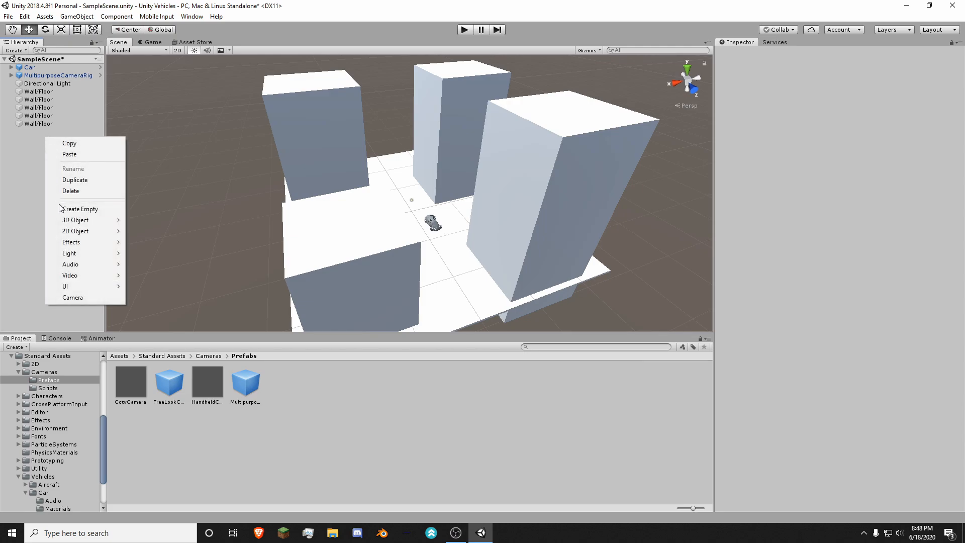
mouse_move(98, 224)
left_click(147, 220)
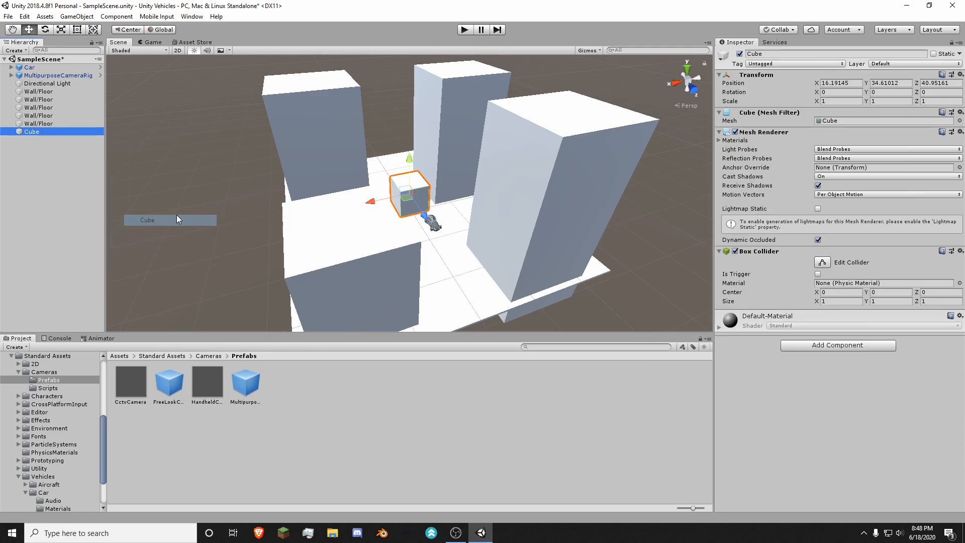
left_click_drag(417, 218, 501, 150, "alt")
left_click_drag(504, 104, 354, 219)
right_click_drag(354, 219, 631, 246)
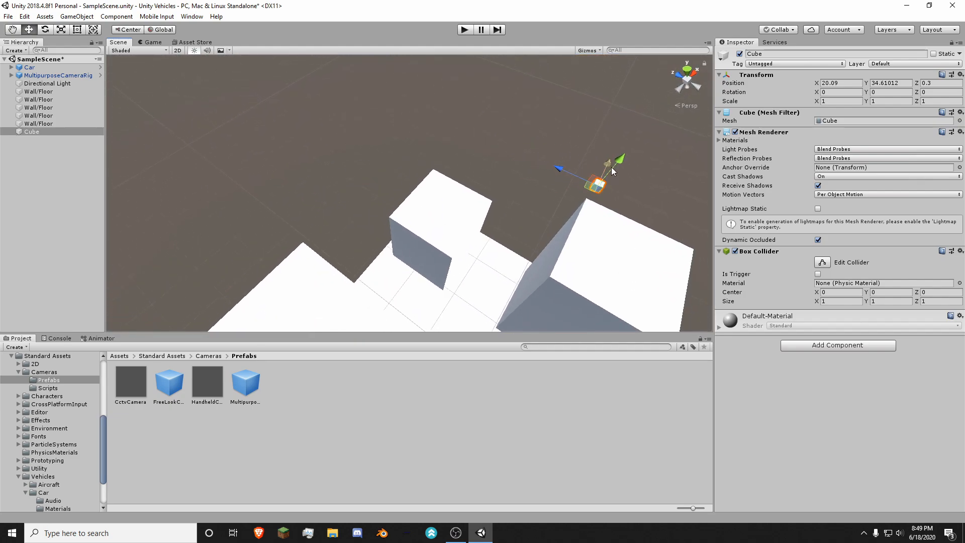
left_click_drag(611, 167, 452, 427)
right_click_drag(402, 166, 452, 273)
key("w")
right_click_drag(516, 212, 421, 113)
left_click_drag(398, 150, 418, 200)
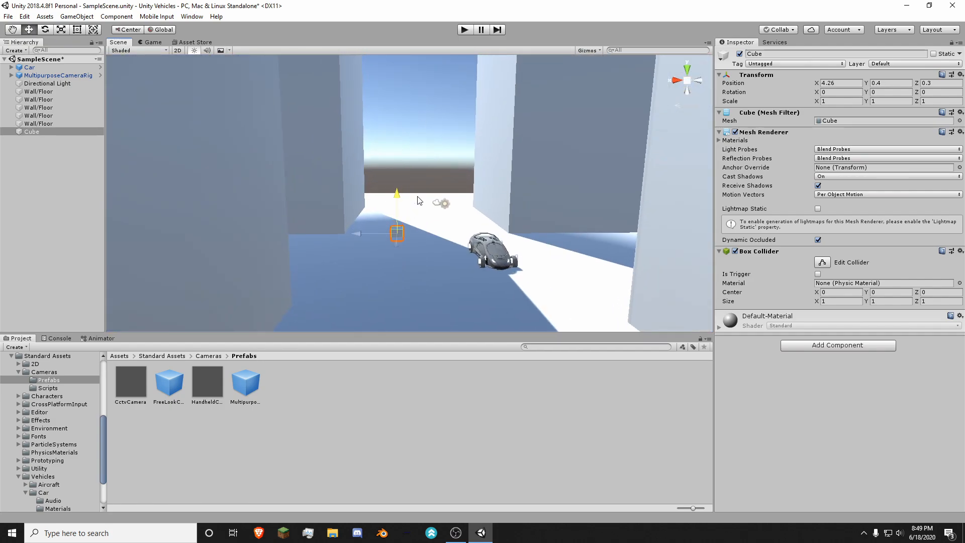
Step: Move the small cube along the Z axis to the ground slab's edge at about Z -28.32
right_click_drag(417, 199, 211, 194)
left_click_drag(247, 169, 340, 178)
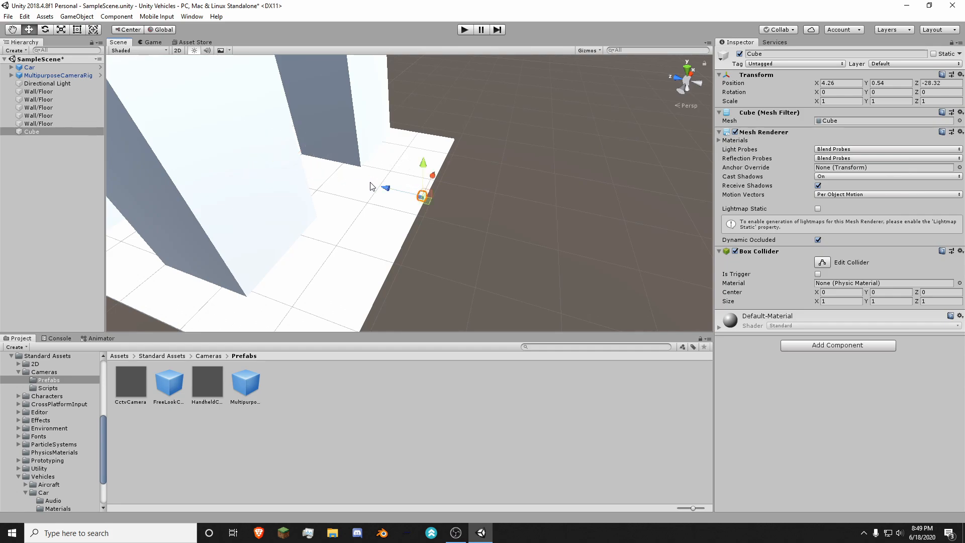
right_click_drag(370, 187, 480, 223)
Step: Cycle through the Hand, Move, Rotate, Scale, Rect and combined Transform tools to compare their gizmos on the small cube
key("e")
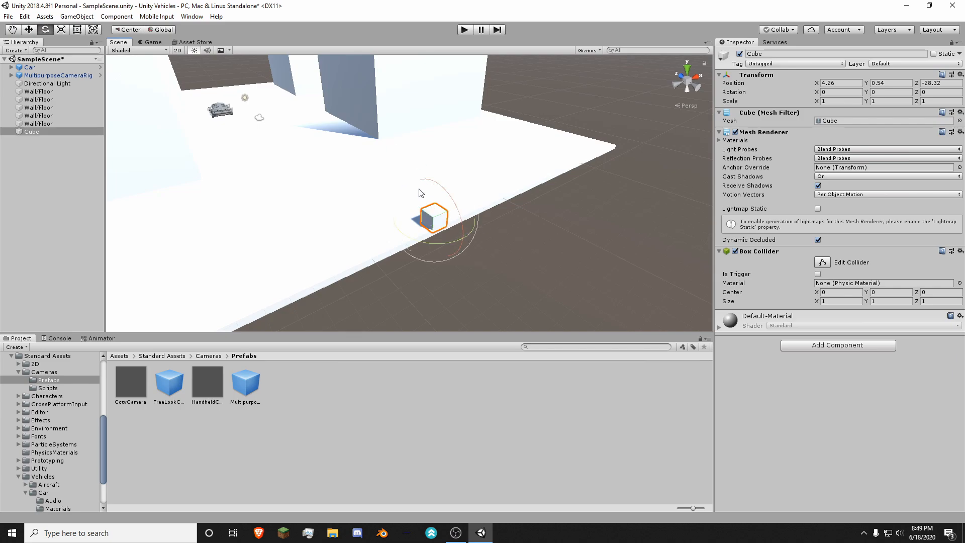
key("r")
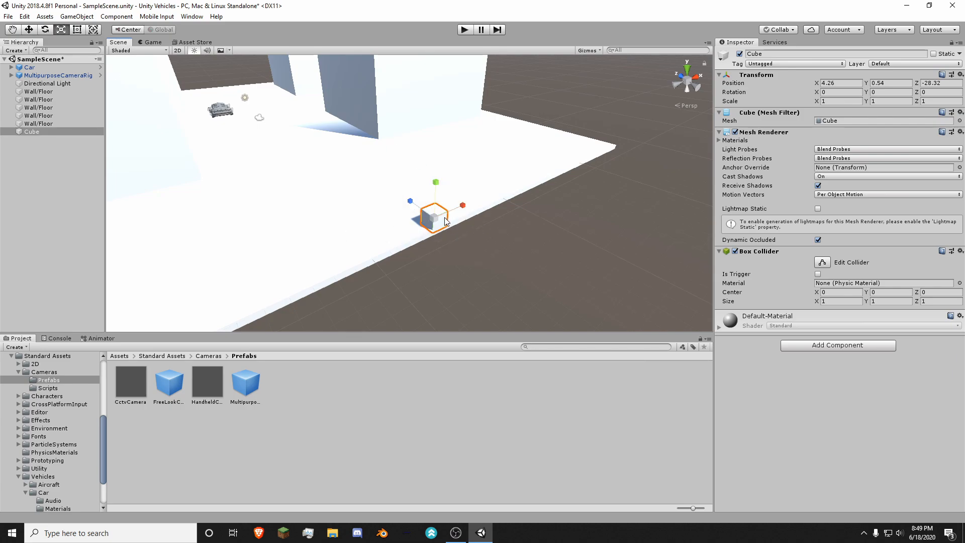
key("t")
key("y")
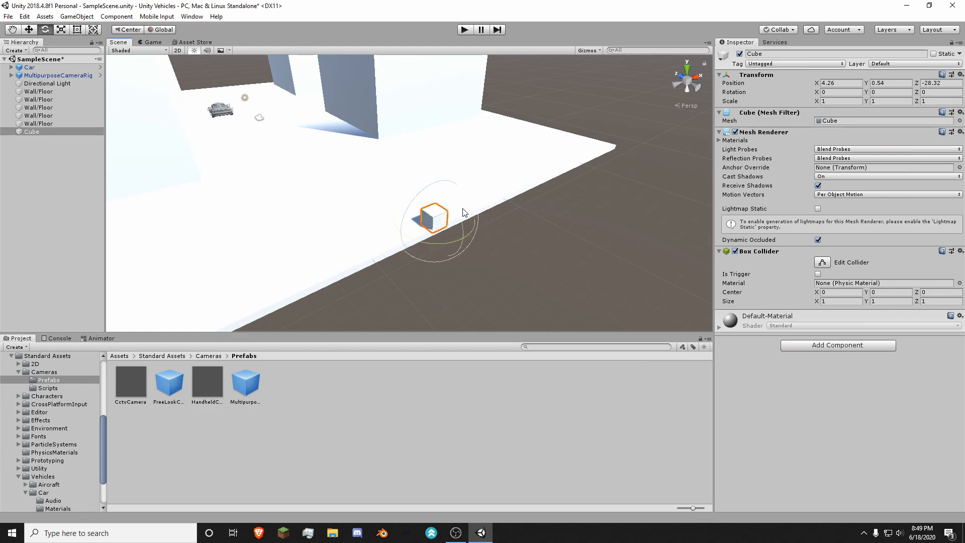
key("w")
key("q")
key("w")
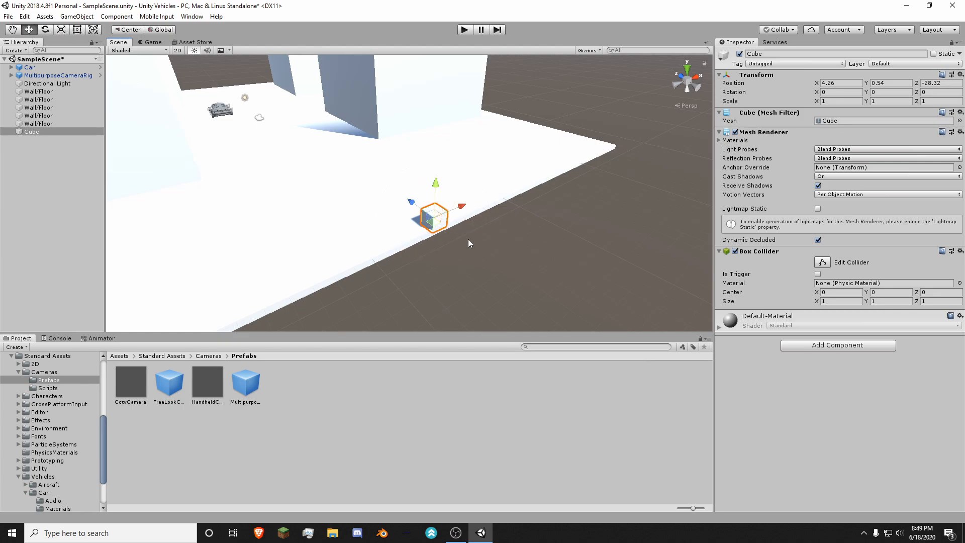
left_click(12, 31)
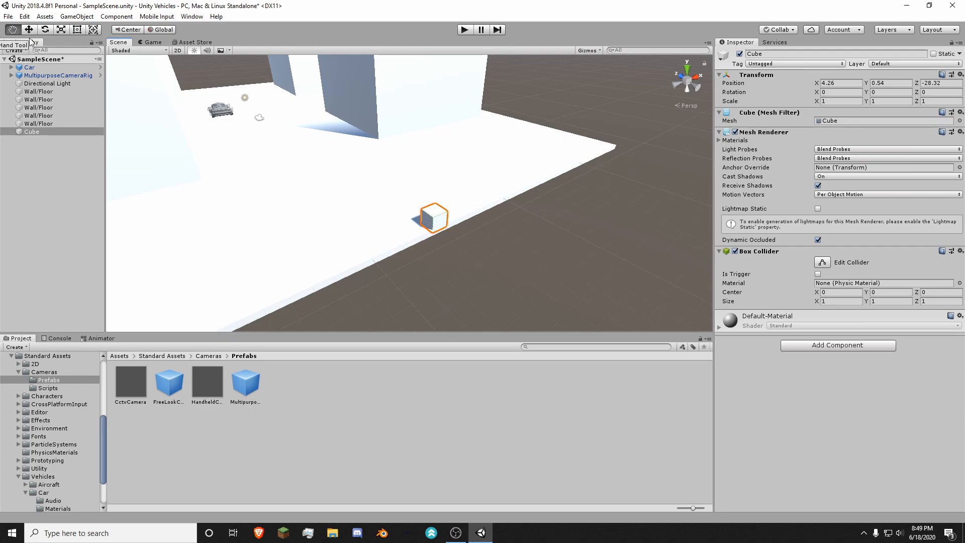
key("w")
key("e")
key("r")
key("t")
key("y")
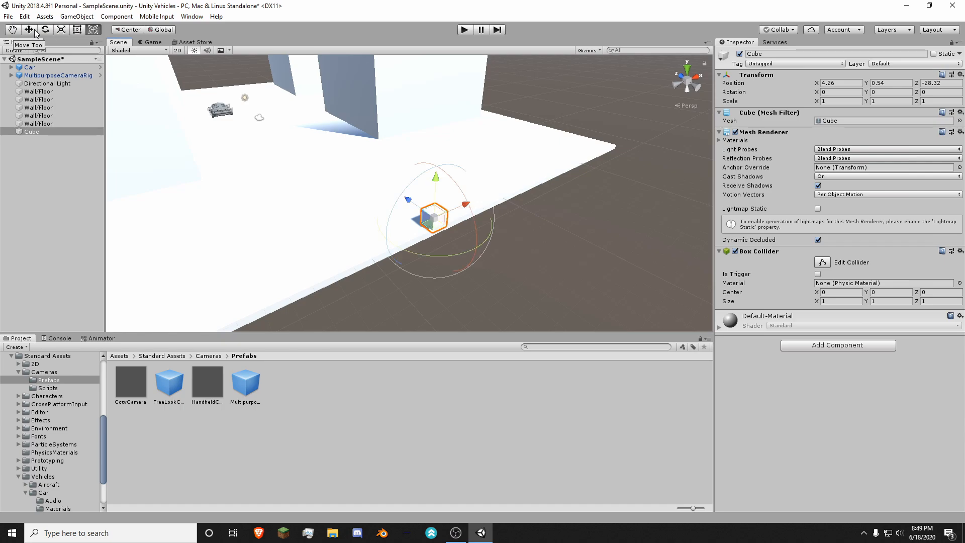
key("q")
key("w")
key("e")
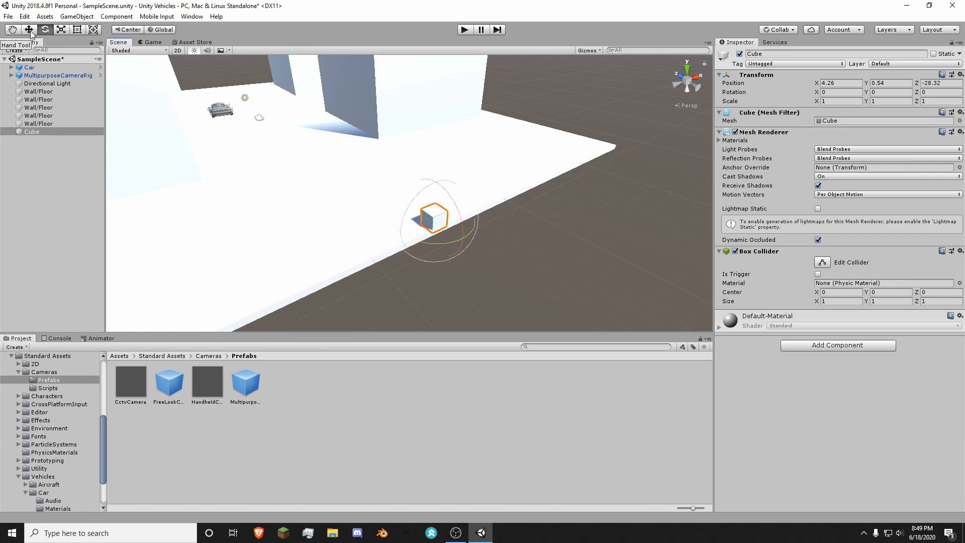
key("r")
key("t")
key("w")
key("e")
key("r")
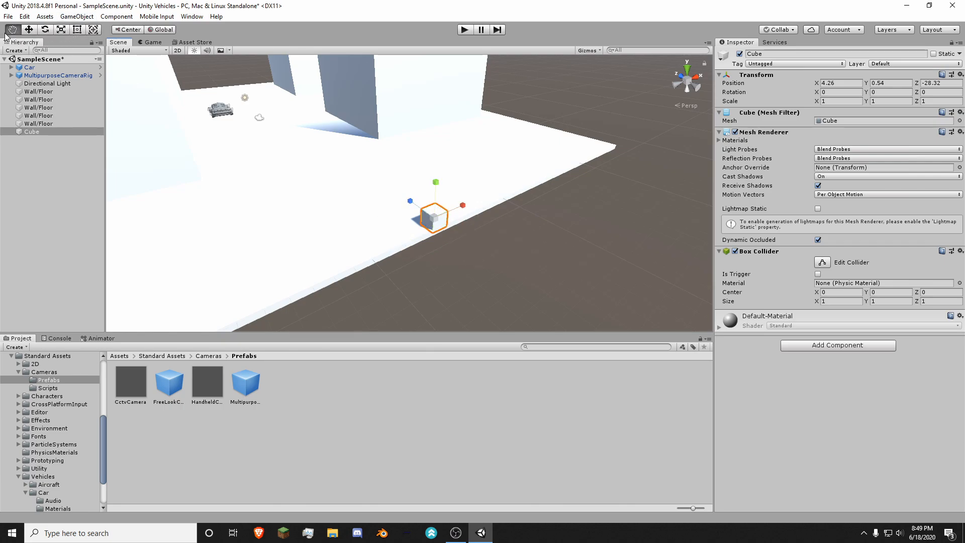
left_click(35, 30)
left_click(62, 29)
left_click(77, 29)
key("q")
key("w")
key("e")
key("w")
key("e")
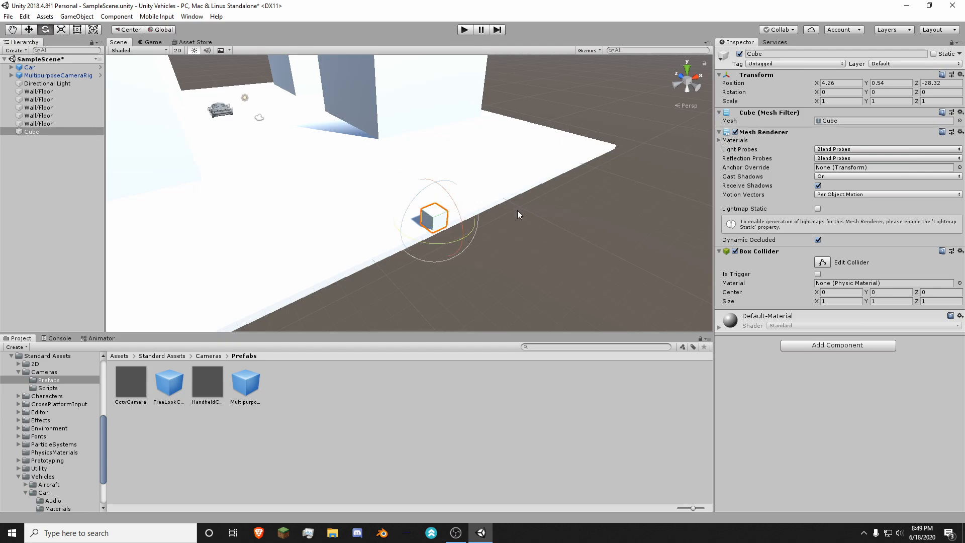
key("w")
key("q")
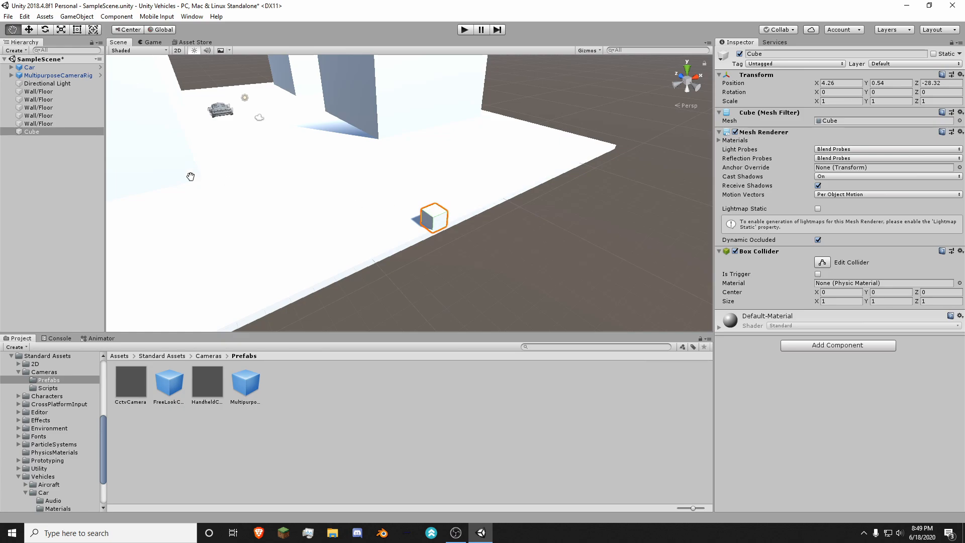
left_click_drag(436, 215, 502, 172)
key("w")
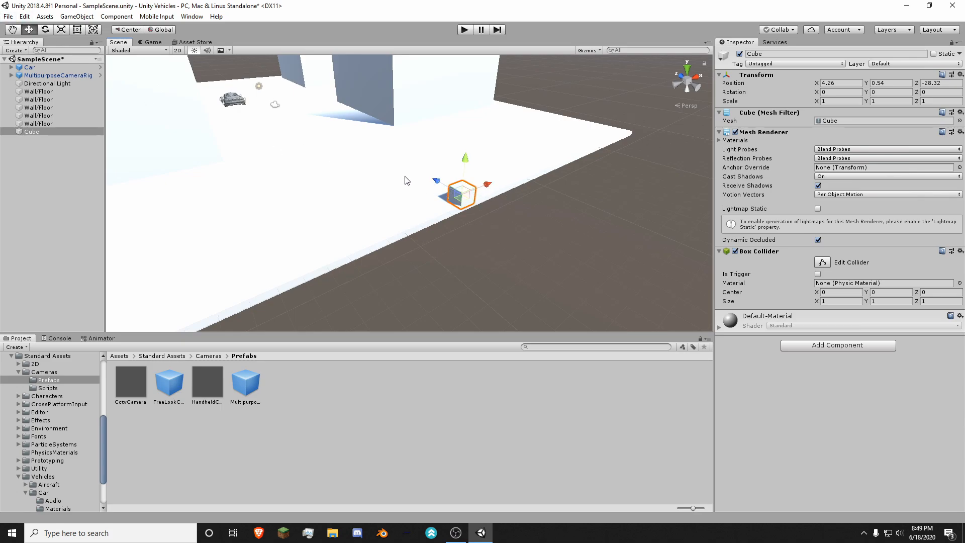
Step: Try rotating the small cube, and undo both the rotation and its last move along the Z axis
key("e")
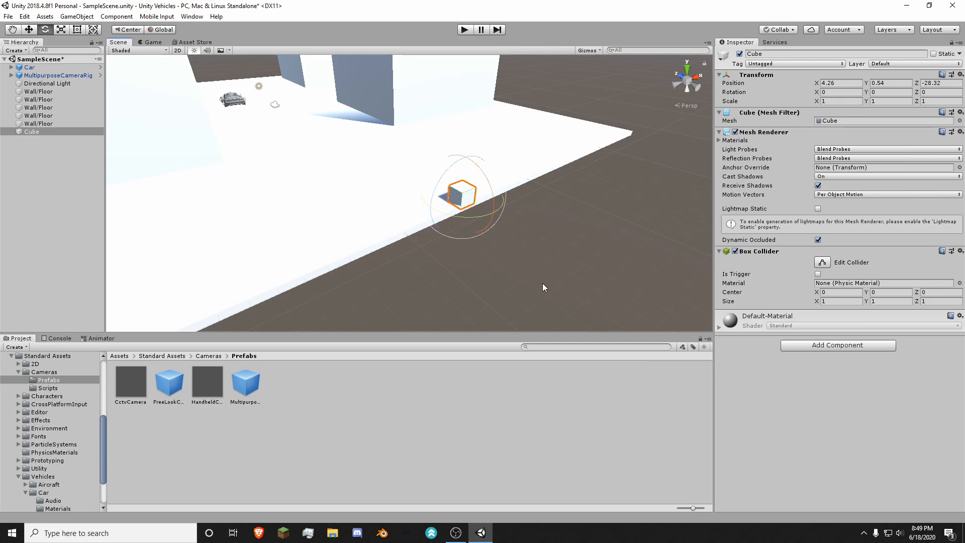
left_click_drag(491, 194, 559, 183)
key("ctrl+z")
key("ctrl+z")
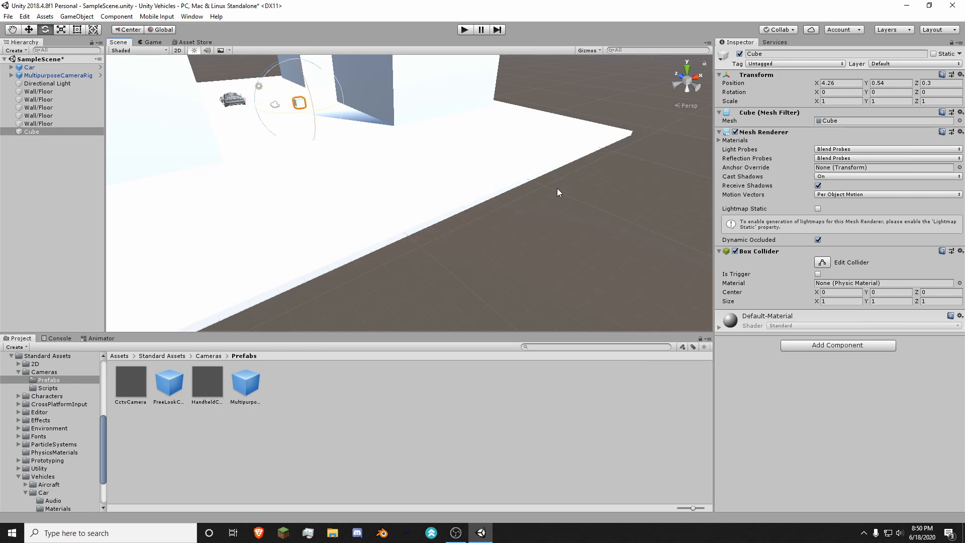
Step: Redo the small cube's move along the Z axis to the ground slab's edge
key("ctrl+y")
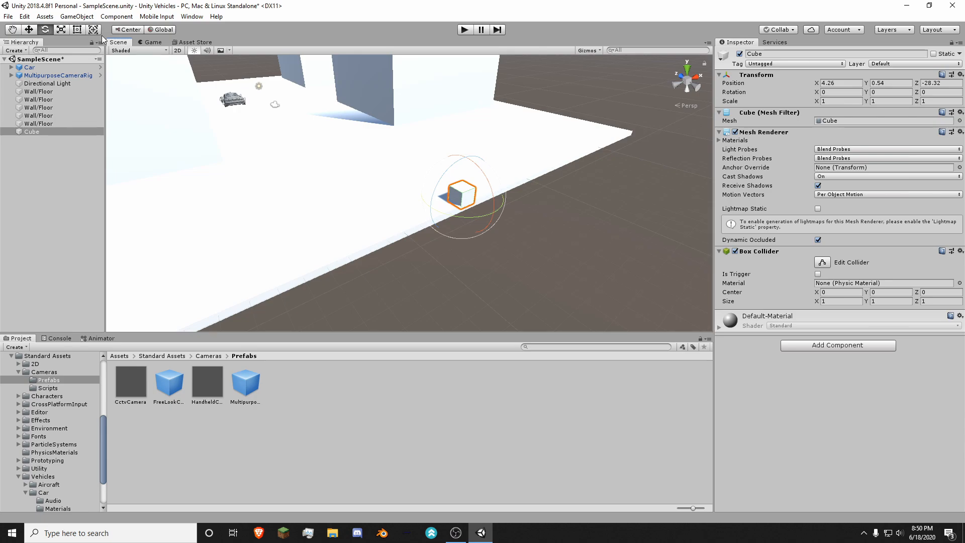
Step: Try scaling the cube to about 6.13 along Z and 6.37 along X, and undo both scale changes
key("r")
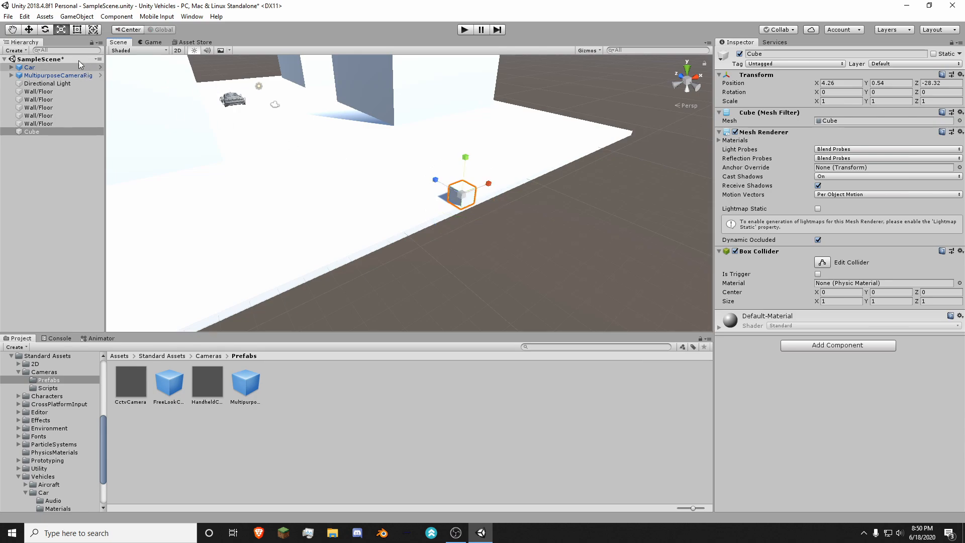
left_click_drag(434, 180, 297, 112)
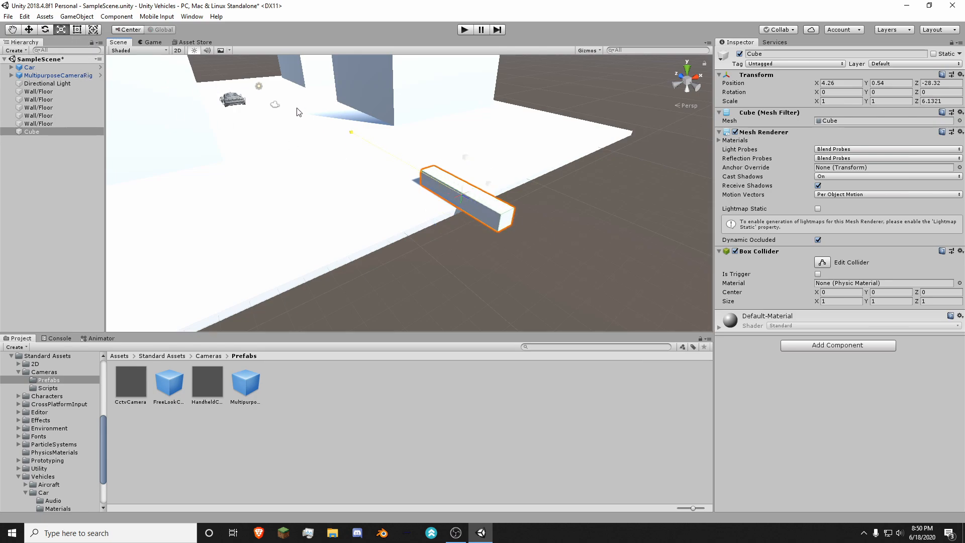
left_click_drag(483, 181, 665, 180)
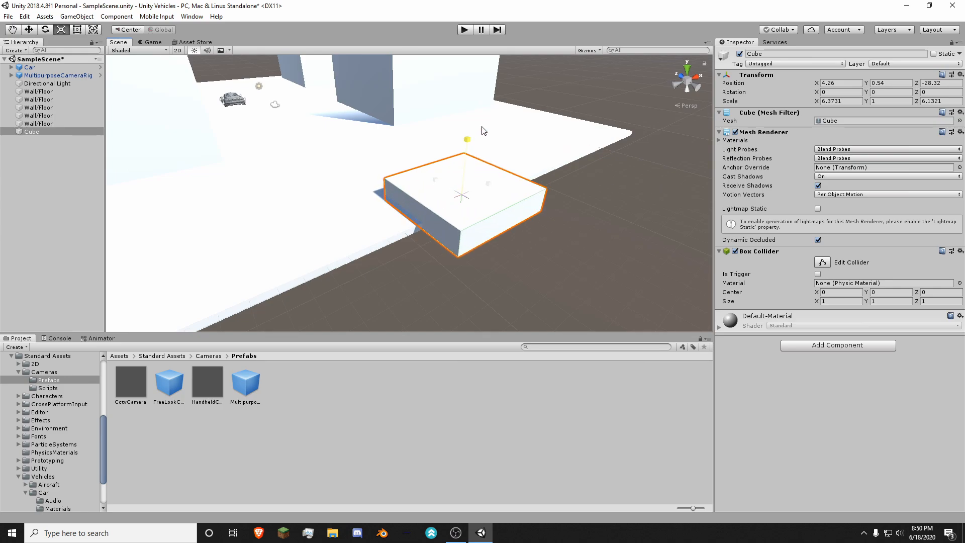
key("ctrl+z")
key("ctrl+z")
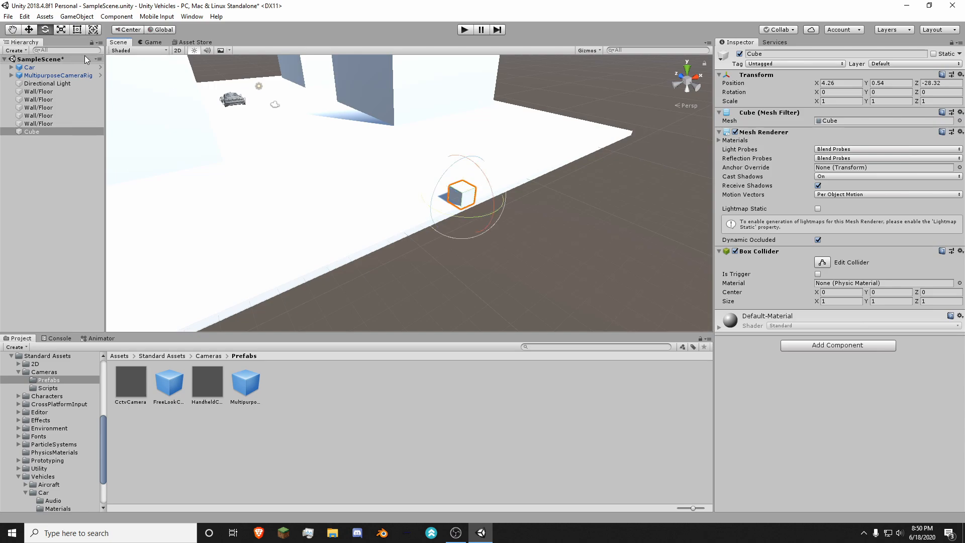
Step: Try resizing the cube with the Rect tool to about 2.81 along X and 1.5 along Y
key("t")
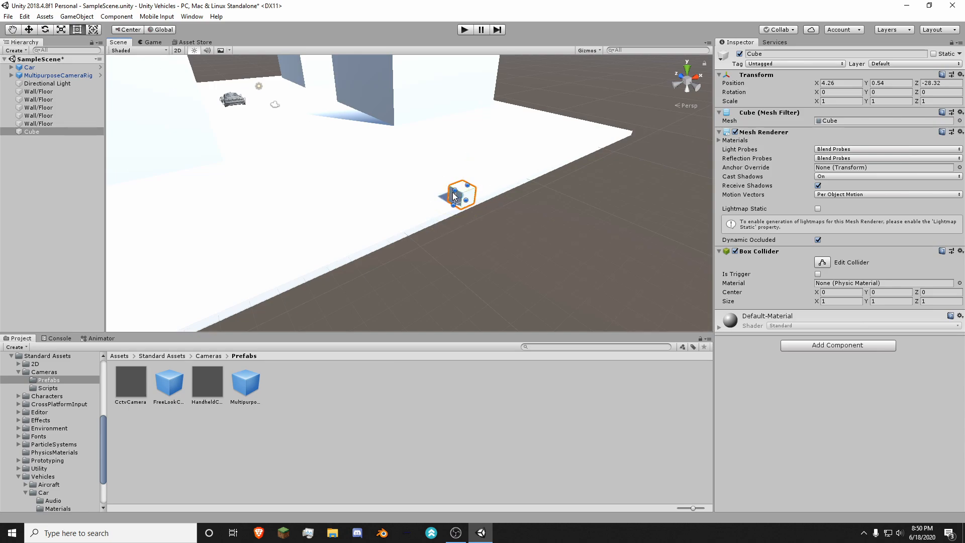
left_click_drag(454, 188, 429, 190)
key("w")
right_click_drag(495, 176, 407, 113)
Step: Examine the combined Transform gizmo on the cube from several angles, and undo the Rect tool resizing
left_click(93, 30)
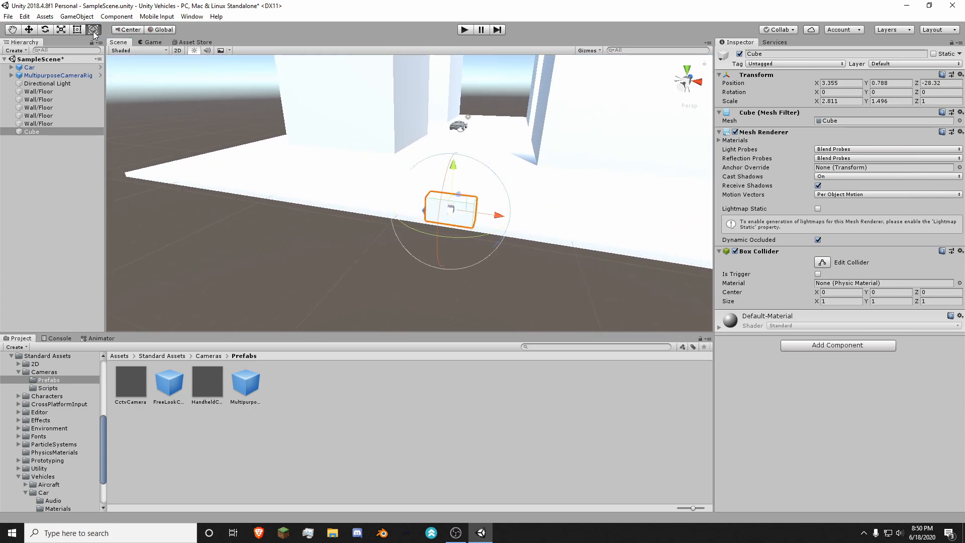
right_click_drag(526, 227, 497, 220)
key("s")
right_click_drag(425, 226, 437, 202)
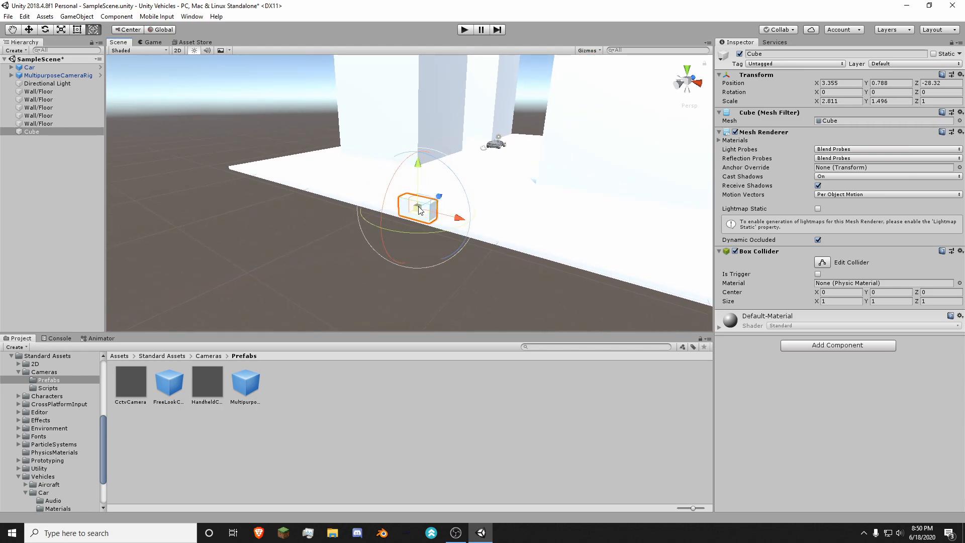
right_click_drag(425, 205, 375, 194)
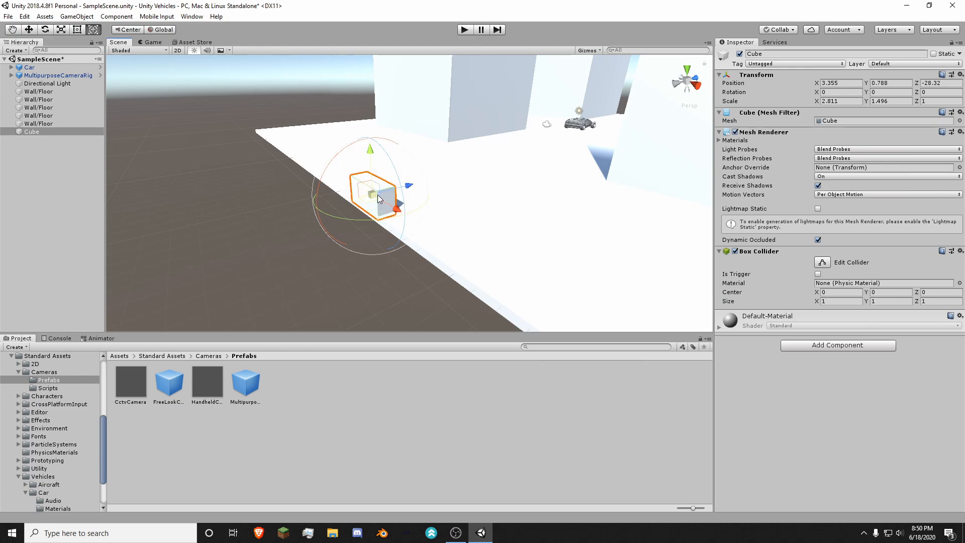
right_click_drag(391, 188, 439, 196)
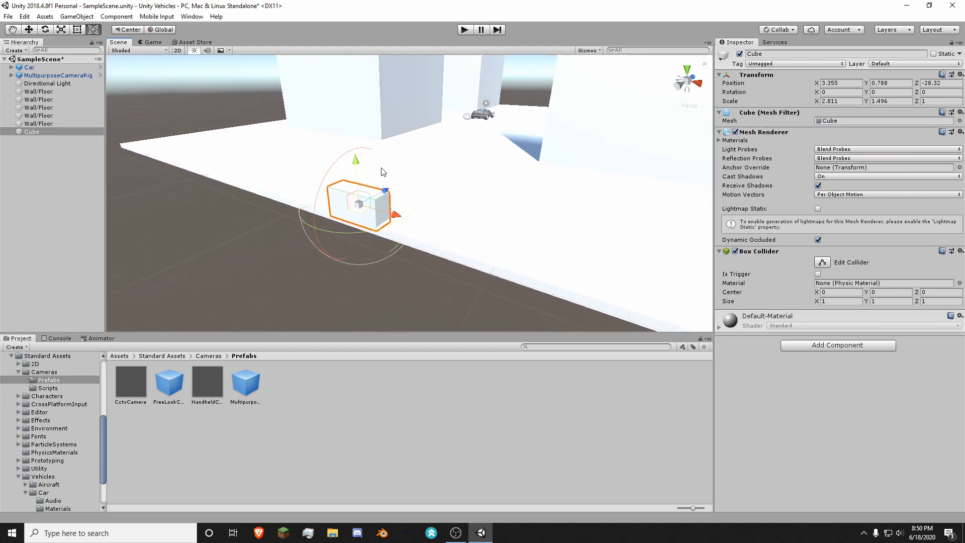
left_click_drag(381, 168, 449, 193)
key("ctrl+z")
key("ctrl+z")
key("ctrl+z")
key("ctrl+z")
key("ctrl+z")
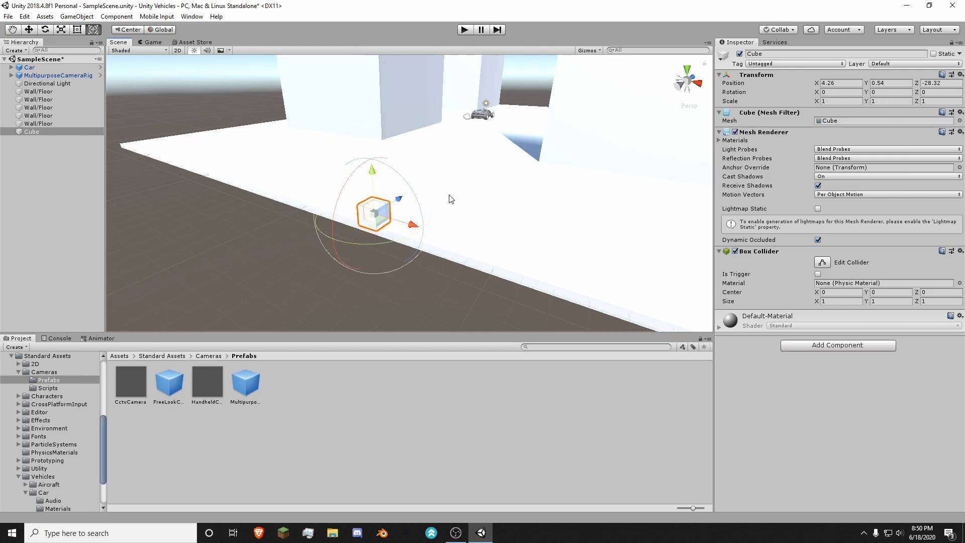
Step: Compare the Scale and Rect tool handles on the cube from different viewing angles
right_click_drag(446, 206, 479, 222)
key("w")
key("s")
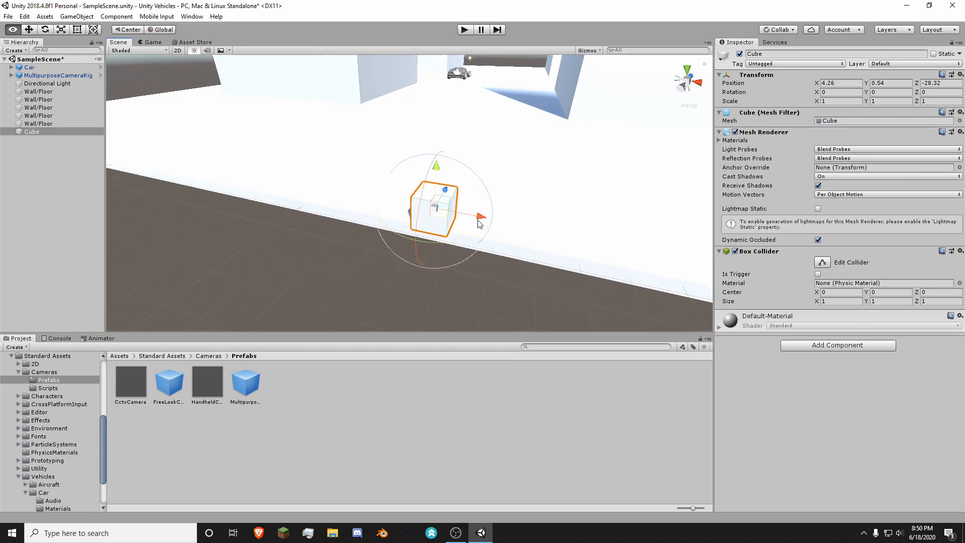
key("w")
right_click_drag(562, 198, 558, 162)
key("w")
key("w")
key("s")
key("r")
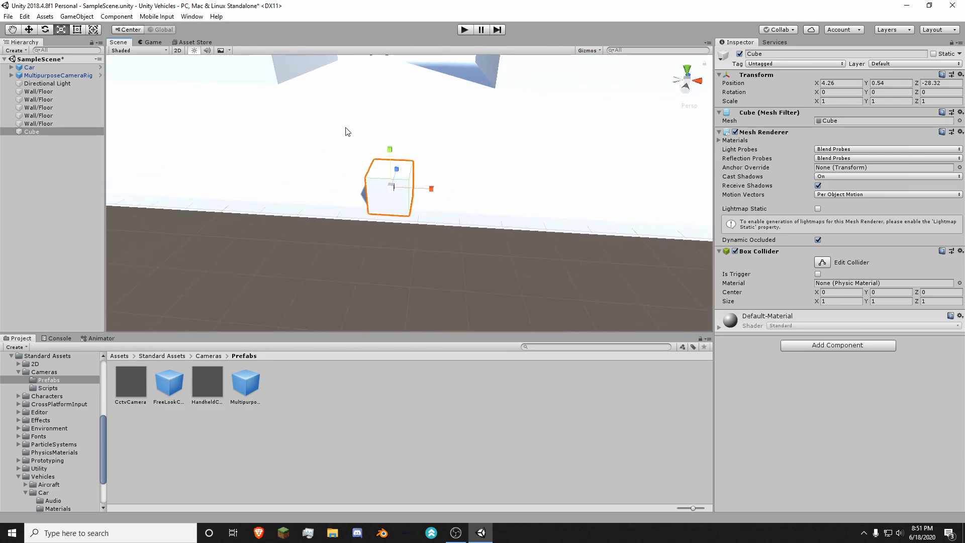
key("t")
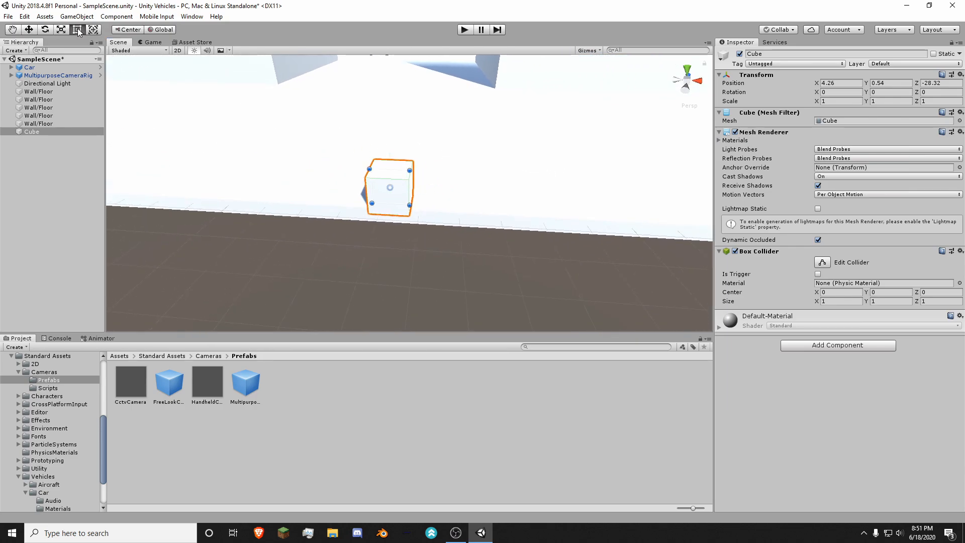
left_click_drag(353, 126, 435, 133, "alt")
key("r")
key("t")
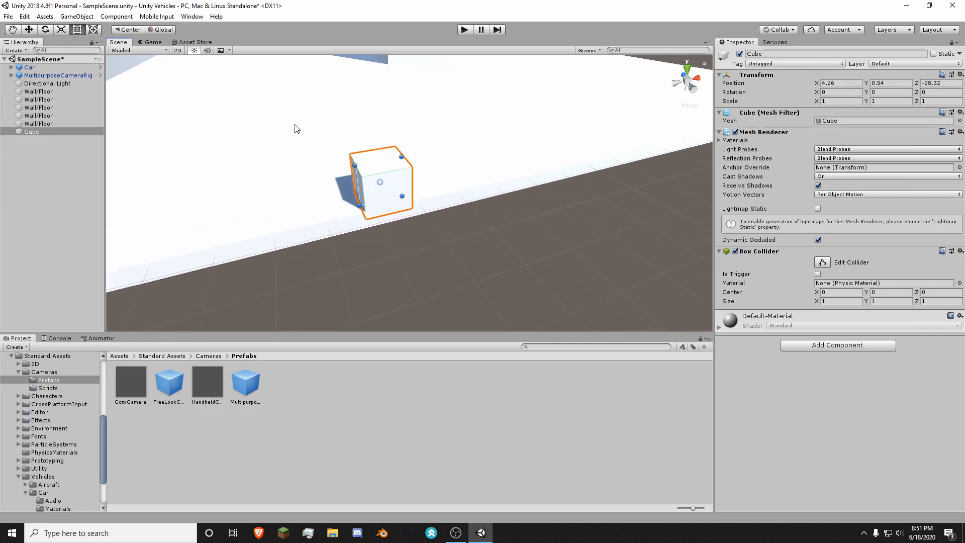
Step: Flatten the cube with the Rect tool into a panel about 0.09 thick along Z at the ground slab's edge
right_click_drag(360, 132, 322, 124)
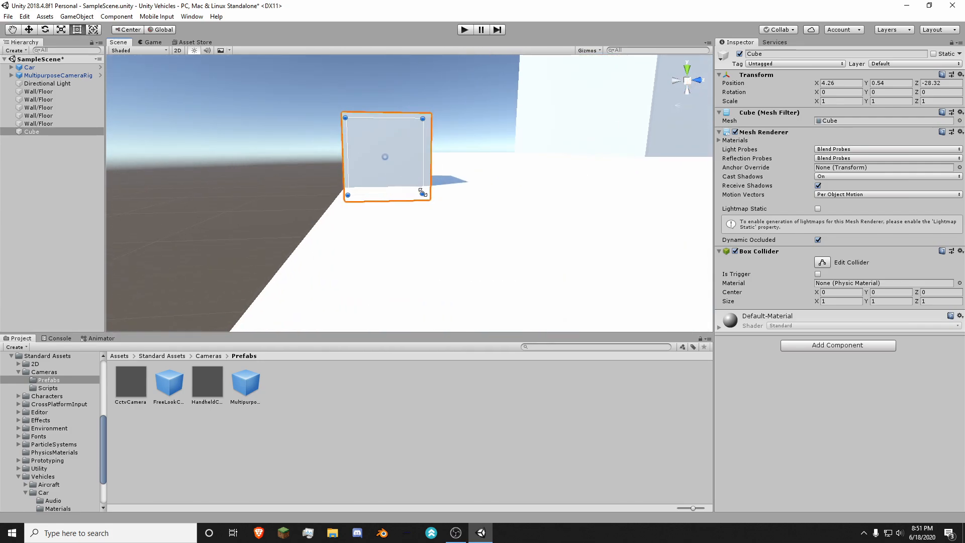
left_click_drag(422, 192, 355, 193)
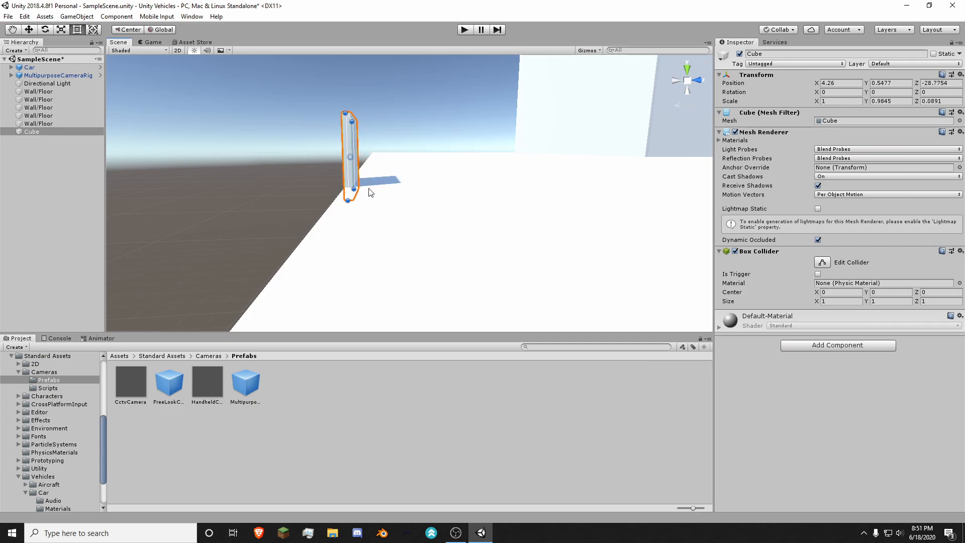
right_click_drag(370, 192, 350, 189)
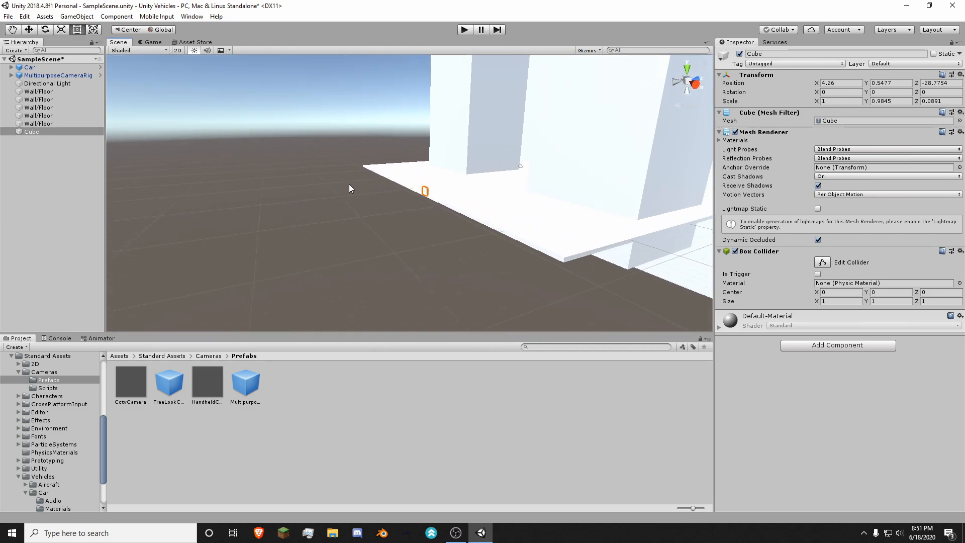
Step: Reselect the flattened cube and view it and the ground slab from the back
left_click(678, 85)
middle_click_drag(324, 220, 483, 192)
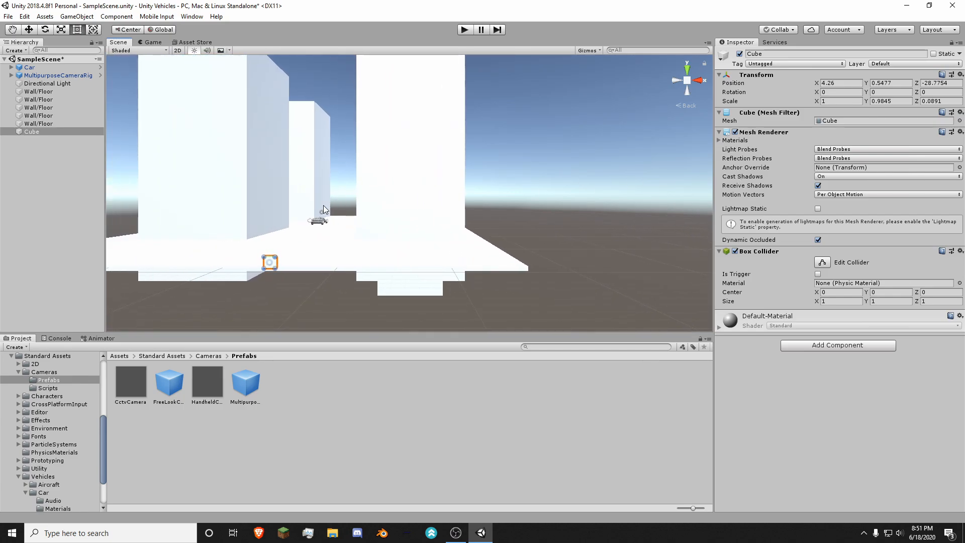
left_click(331, 202)
right_click_drag(537, 177, 254, 152)
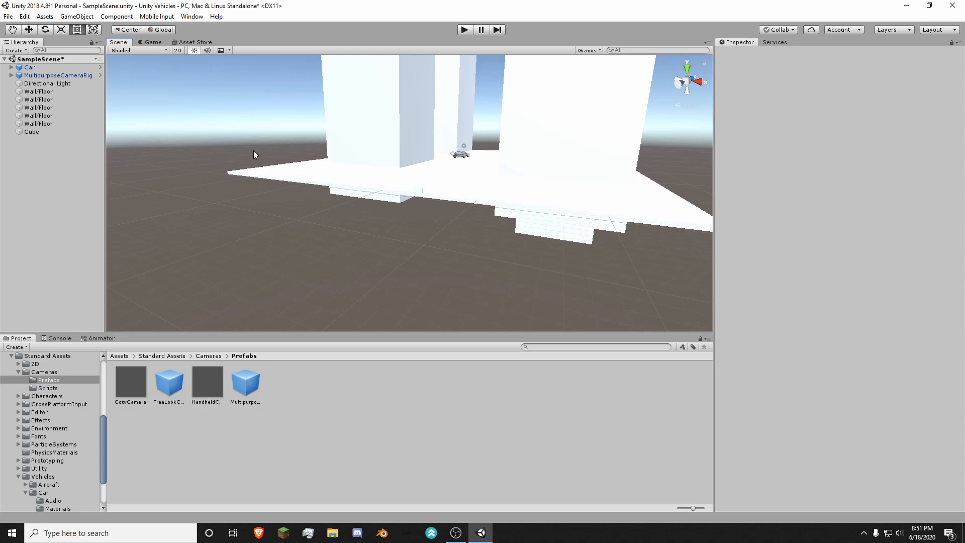
left_click(79, 132)
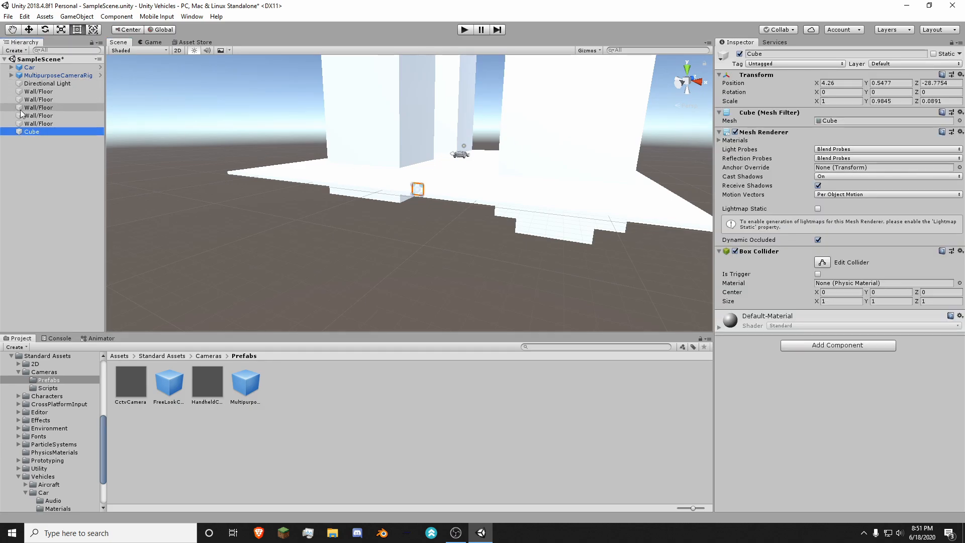
right_click_drag(553, 106, 471, 105)
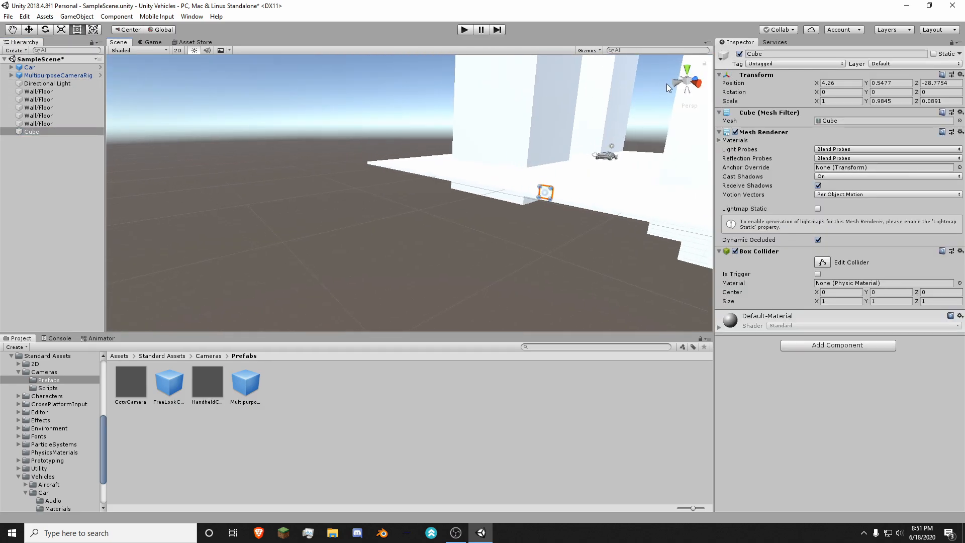
left_click(667, 83)
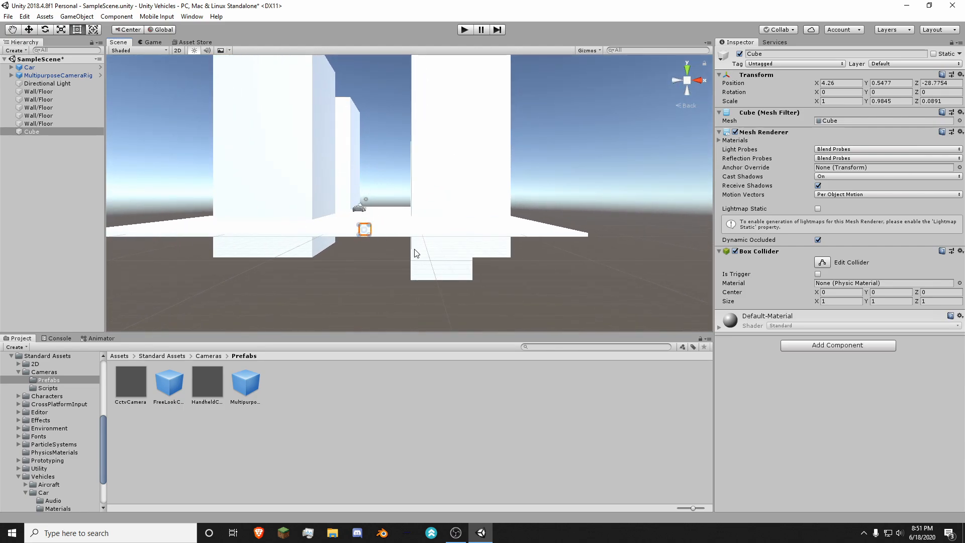
middle_click_drag(436, 256, 515, 180)
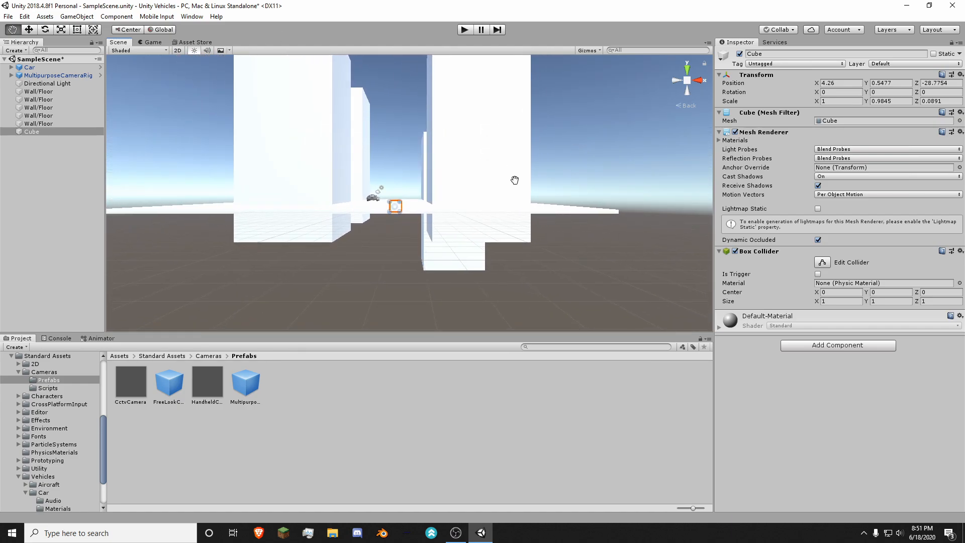
Step: Rename the flattened cube as InvisibleWall
left_click(35, 132)
left_click(38, 133)
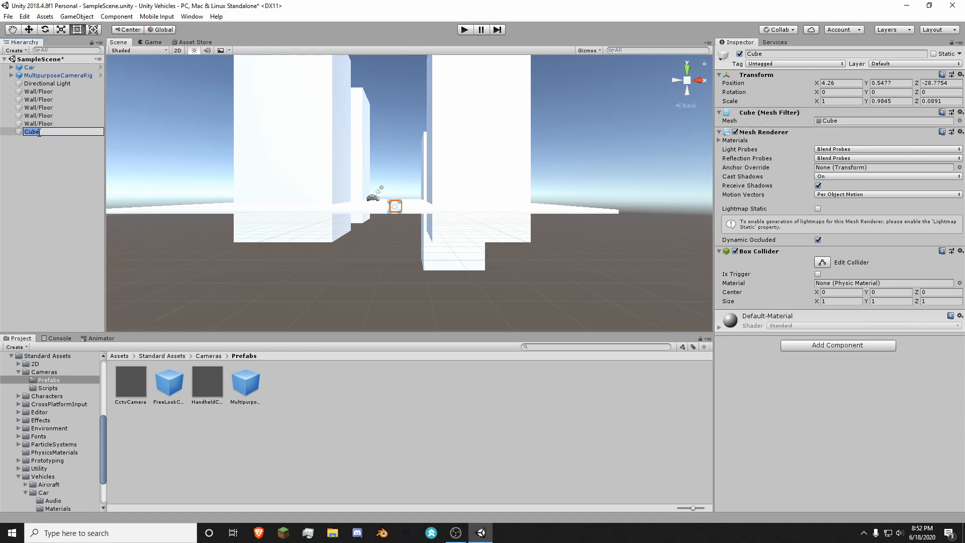
type("InvisibleWall")
key("Return")
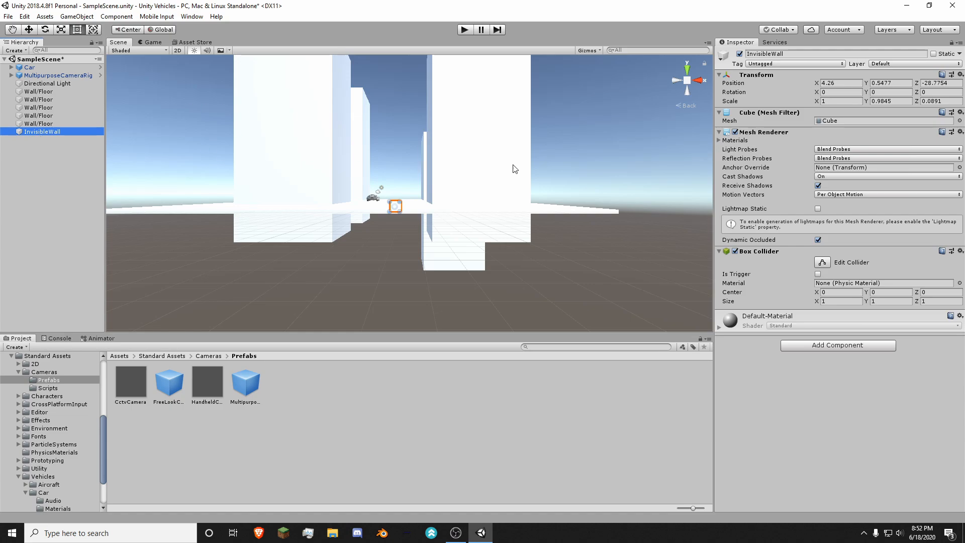
Step: Stretch InvisibleWall with the Rect tool along the slab's whole edge, to about 53.1 wide and 16.2 high
middle_click_drag(404, 192, 410, 198)
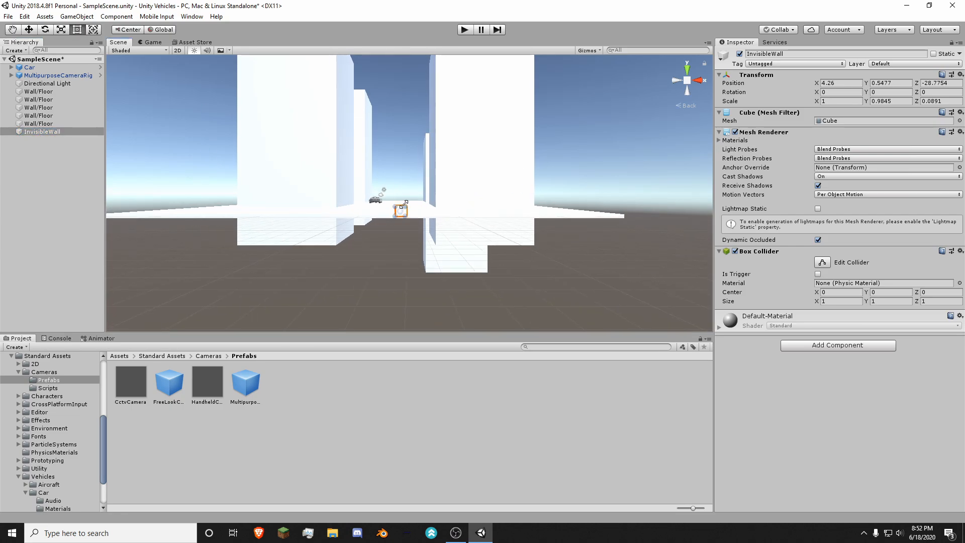
left_click_drag(410, 202, 622, 54)
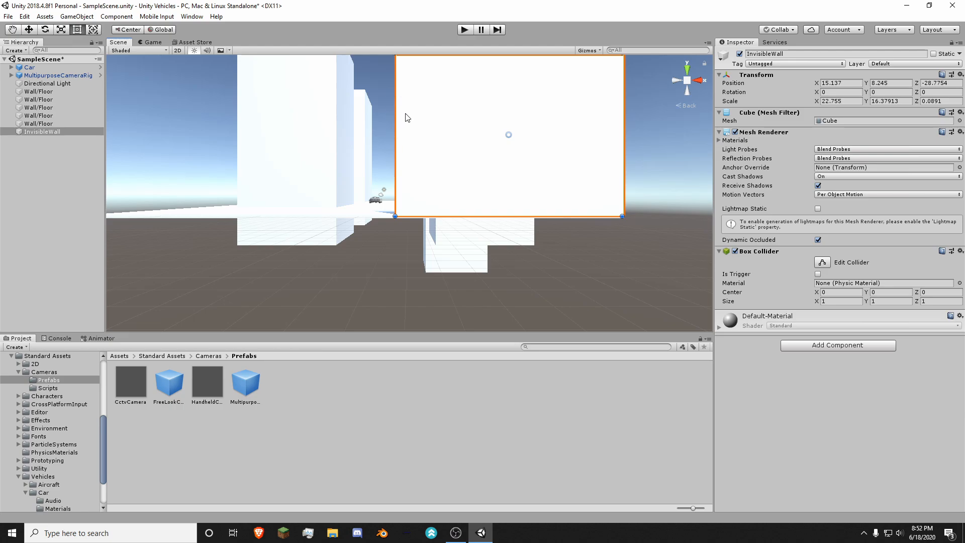
middle_click_drag(415, 116, 433, 364)
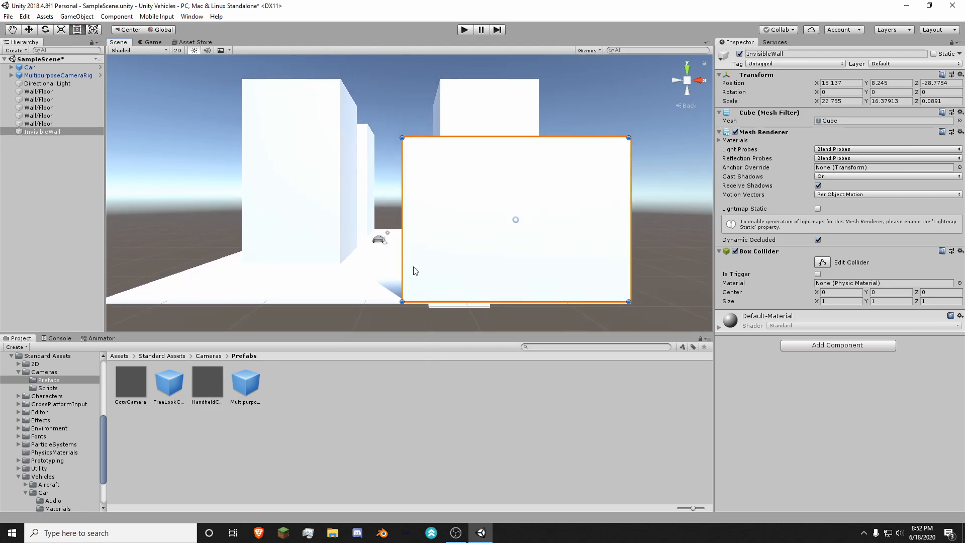
left_click_drag(400, 135, 103, 138)
middle_click_drag(231, 175, 964, 126)
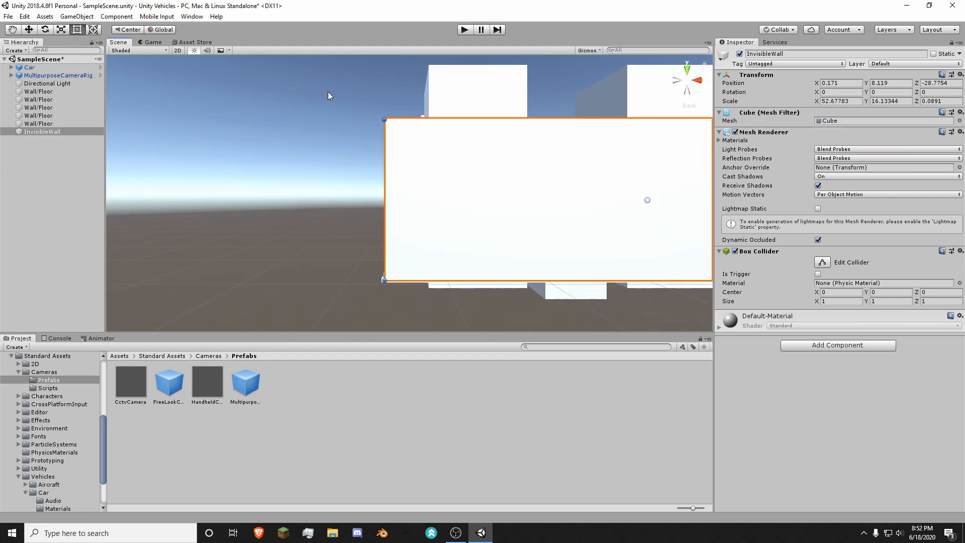
left_click_drag(383, 119, 379, 118)
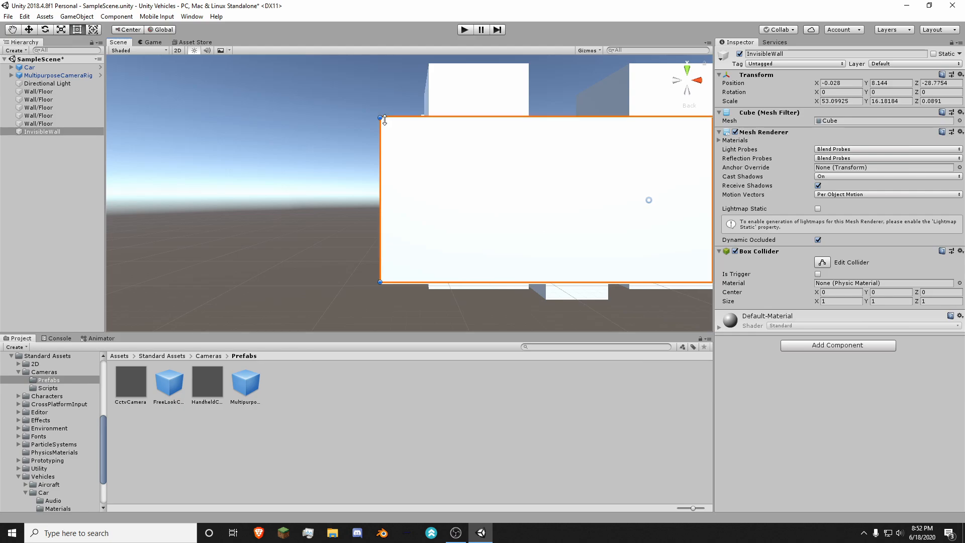
Step: Duplicate the InvisibleWall panel standing at the ground slab's edge
middle_click_drag(510, 166, 120, 144)
middle_click_drag(540, 194, 313, 230)
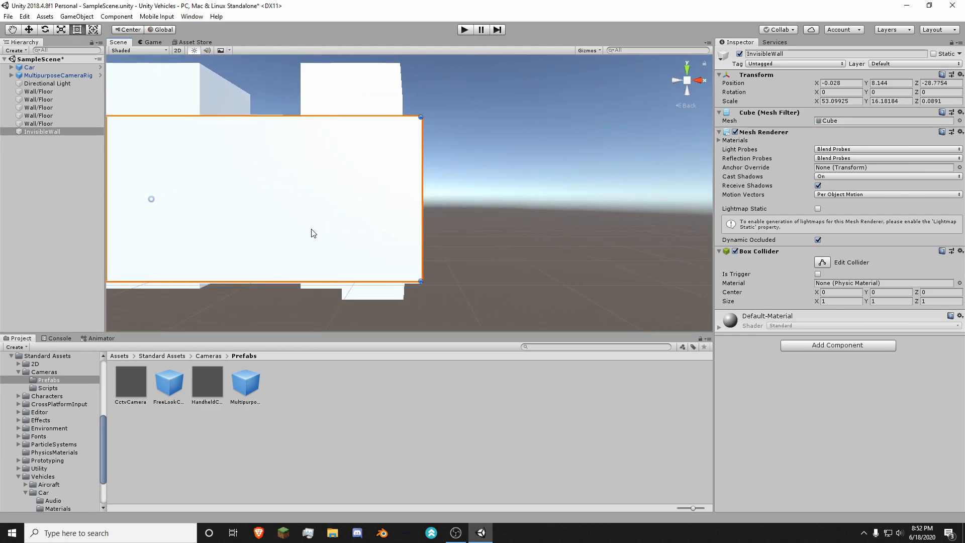
left_click(701, 78)
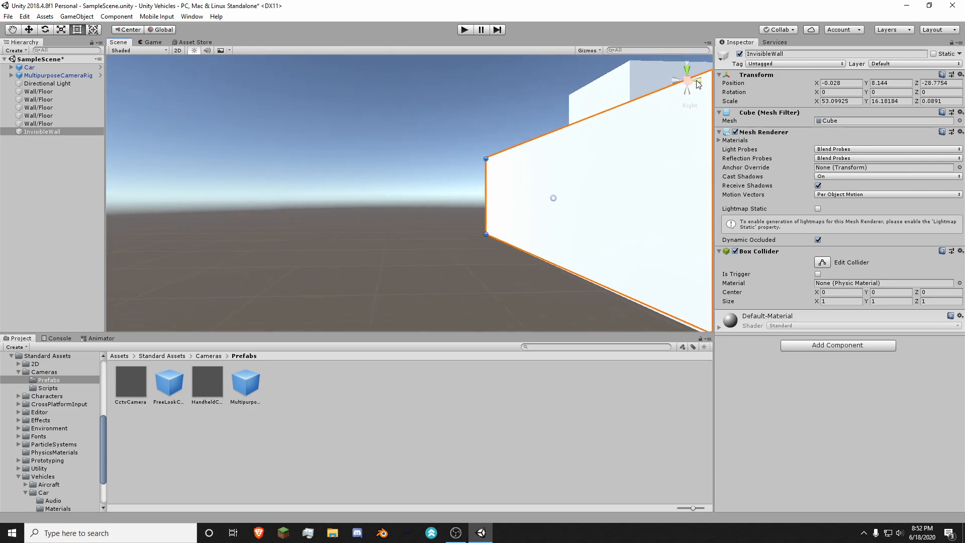
middle_click_drag(557, 207, 462, 213)
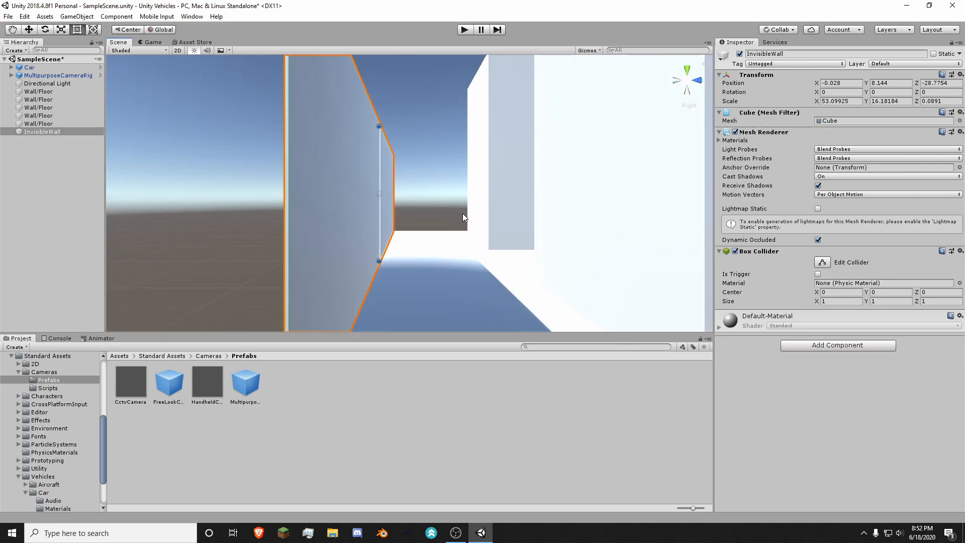
scroll(556, 237, "down", 12)
middle_click_drag(568, 256, 262, 246)
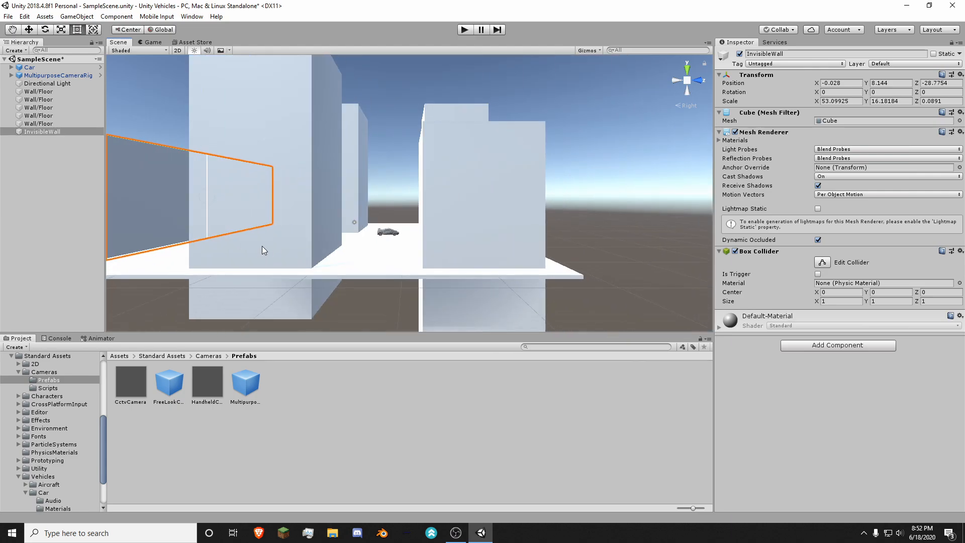
scroll(302, 228, "down", 4)
middle_click_drag(378, 198, 520, 209)
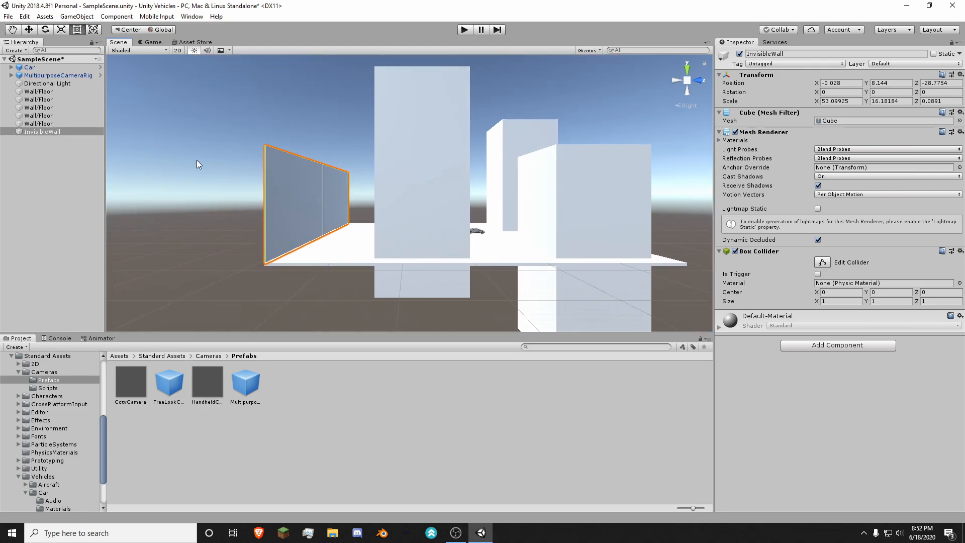
left_click(24, 131)
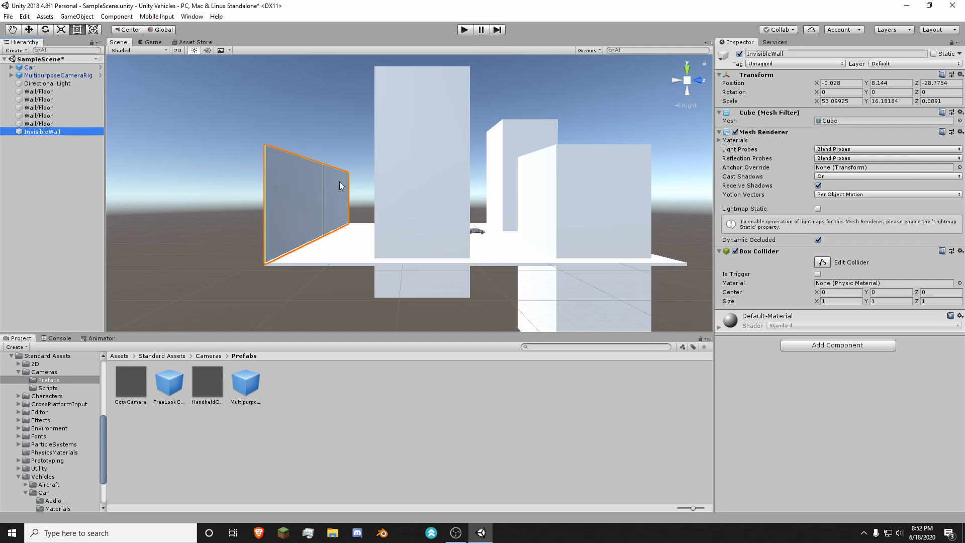
key("ctrl+d")
right_click(59, 140)
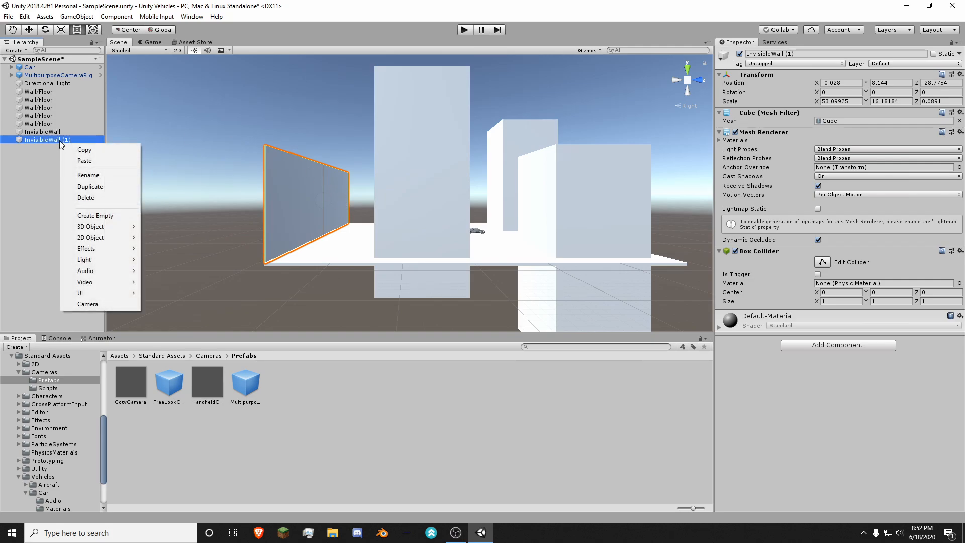
left_click(78, 140)
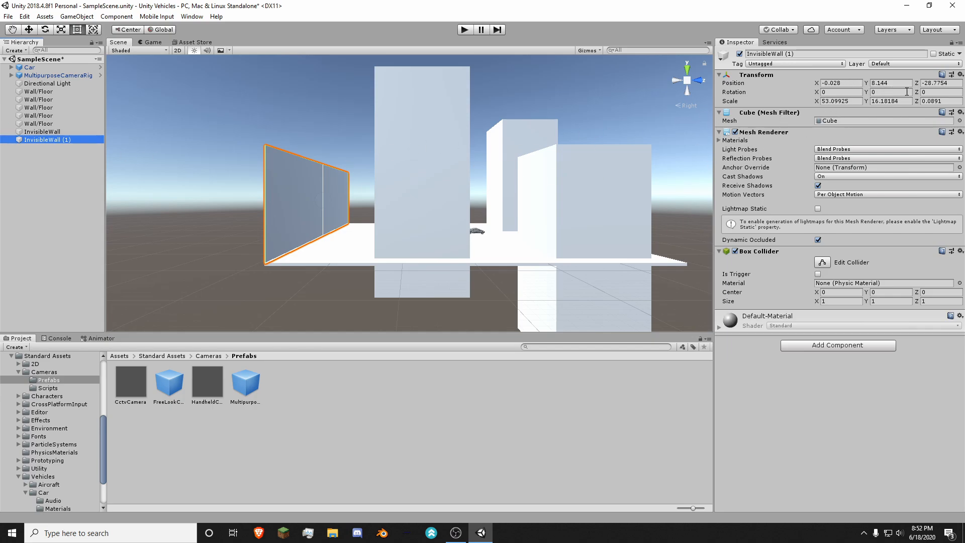
key("e")
mouse_move(316, 205)
left_mouse_down()
mouse_move(327, 200)
mouse_move(307, 202)
left_mouse_up()
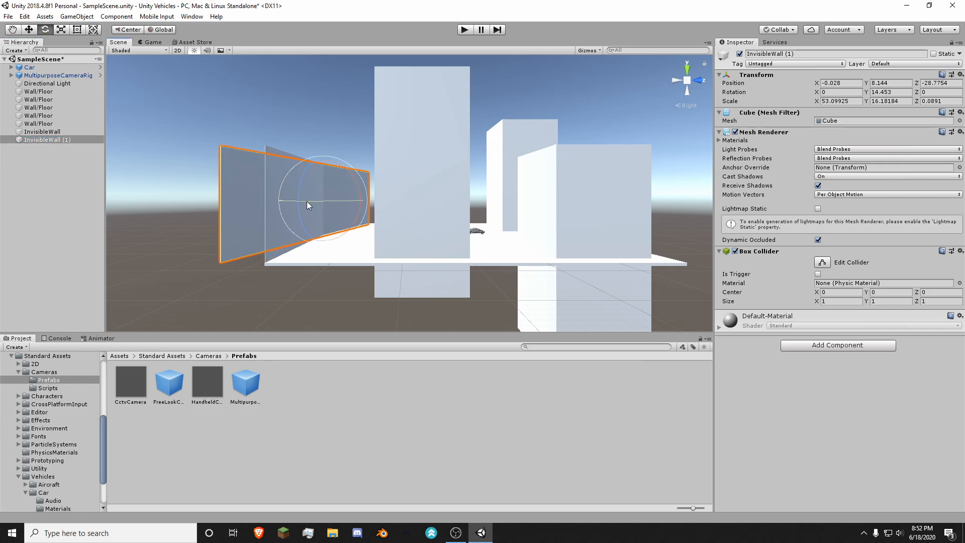
key("ctrl+z")
Step: Set the wall copy's Y rotation to 90 and fit it along the slab's adjacent edge at X 26.64, about 57.56 wide
left_click(896, 92)
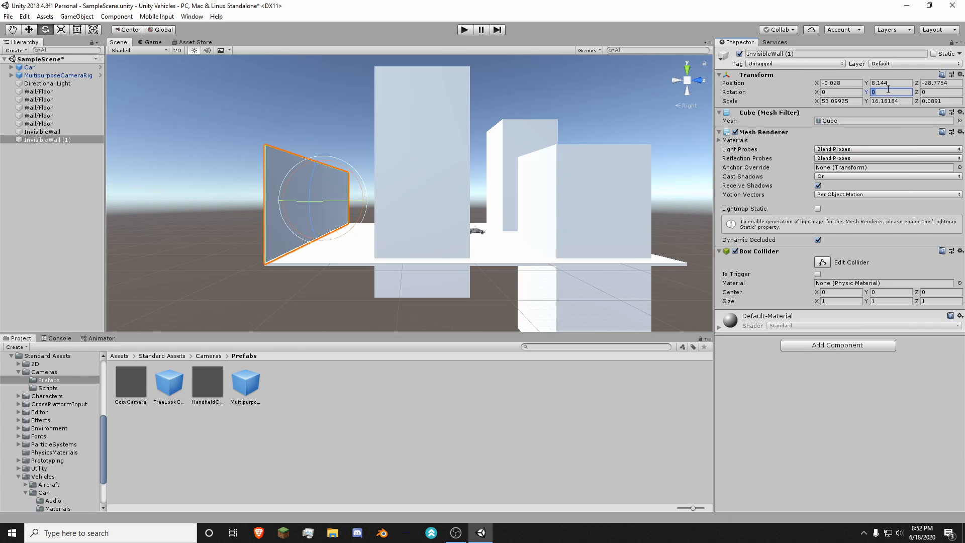
type("90")
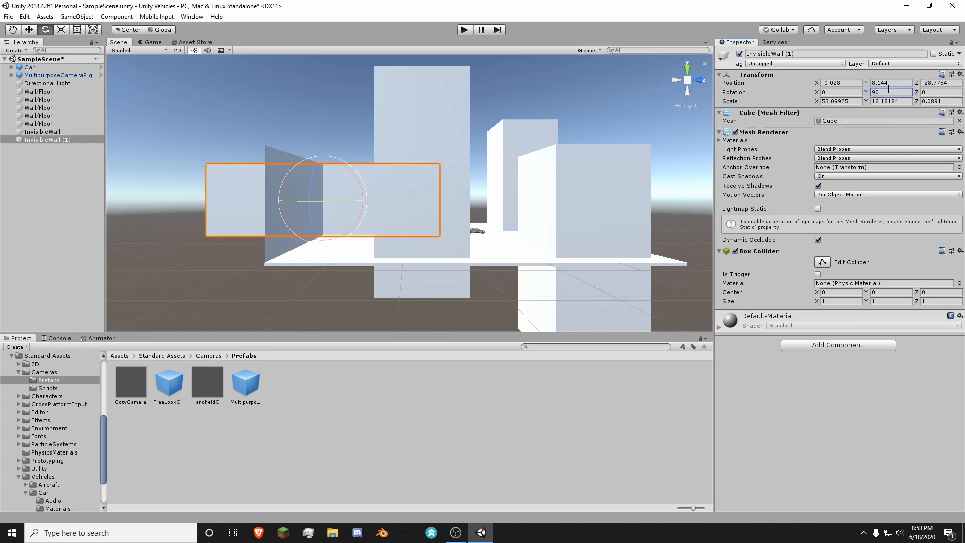
type("w")
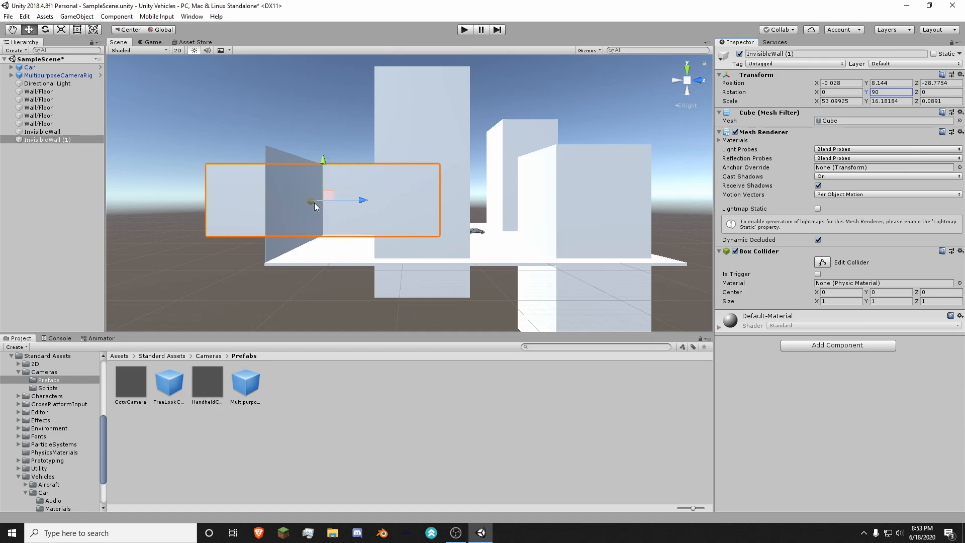
left_click_drag(315, 203, 495, 231)
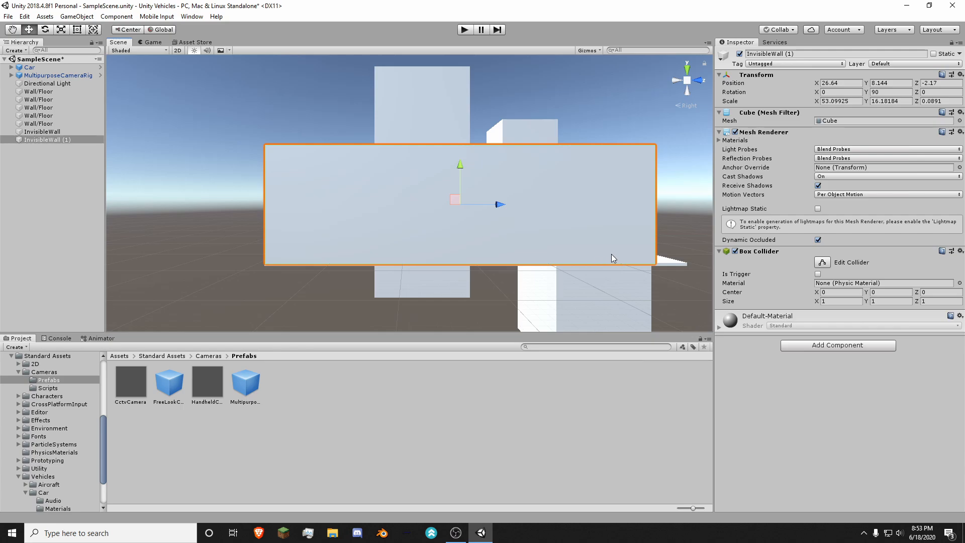
key("t")
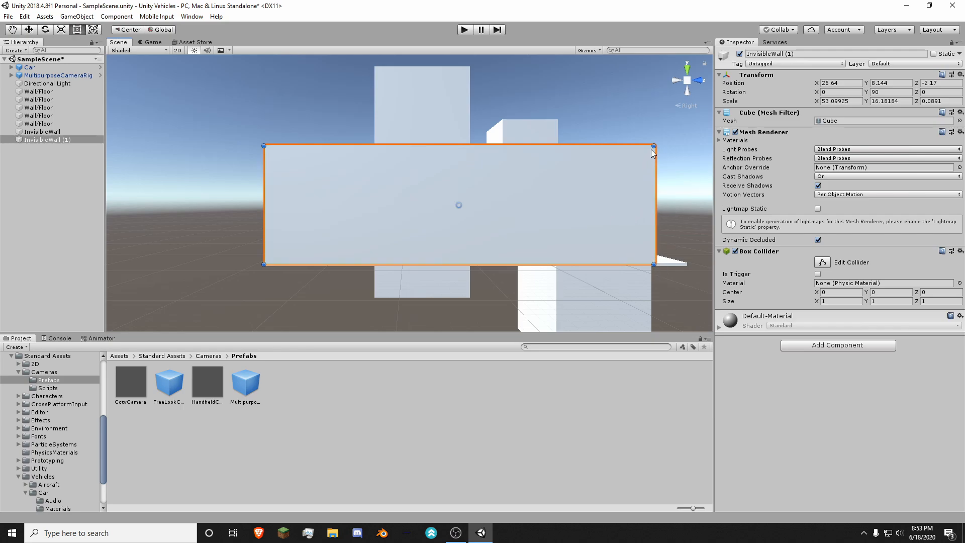
left_click_drag(654, 146, 686, 146)
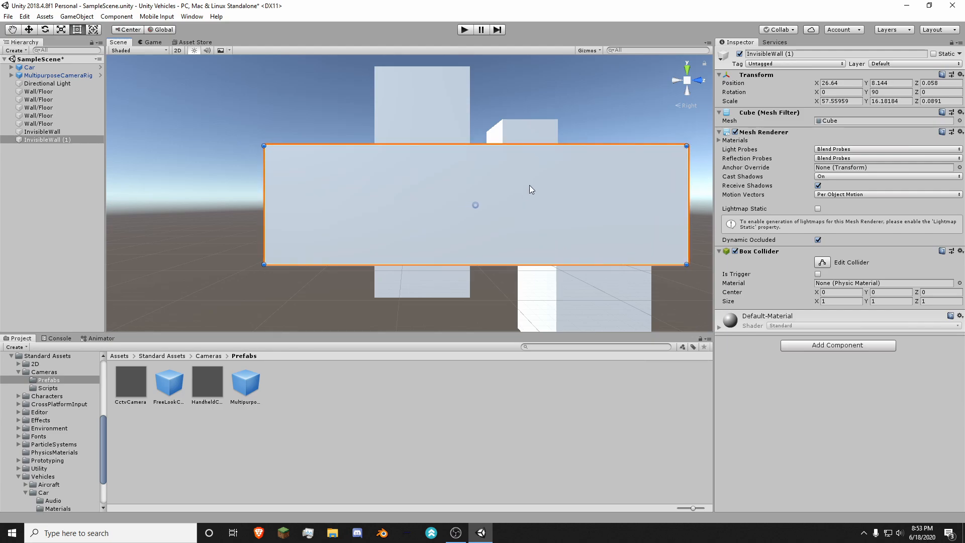
Step: Duplicate the original InvisibleWall and move the copy to the ground slab's opposite edge, at about Z 28.53
left_click(700, 81)
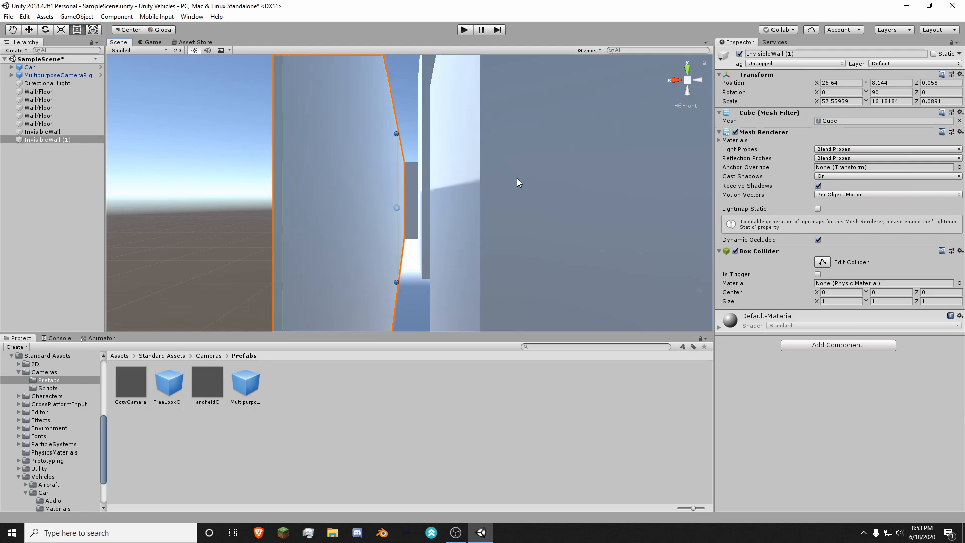
scroll(517, 178, "down", 12)
middle_click_drag(519, 219, 417, 182)
scroll(487, 240, "up", 4)
left_click(417, 182)
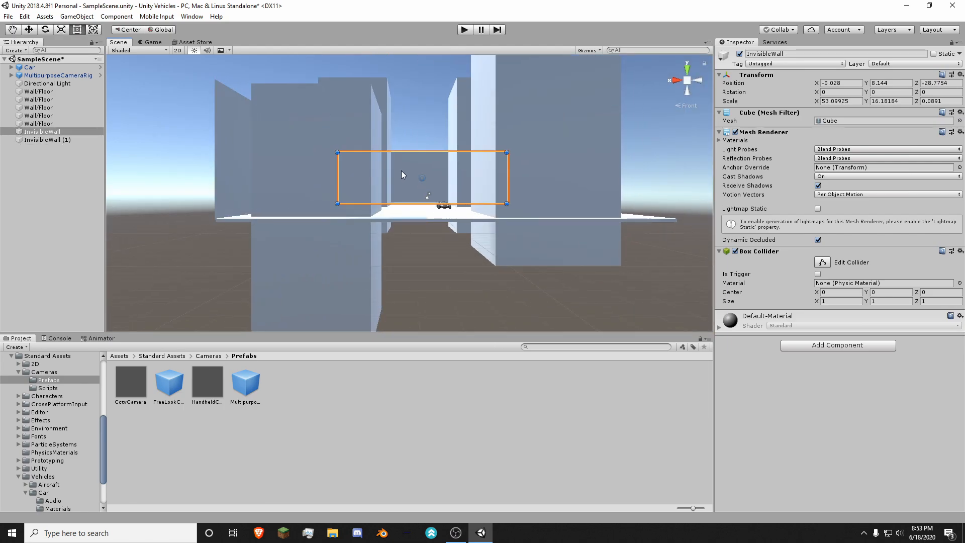
key("w")
key("ctrl+d")
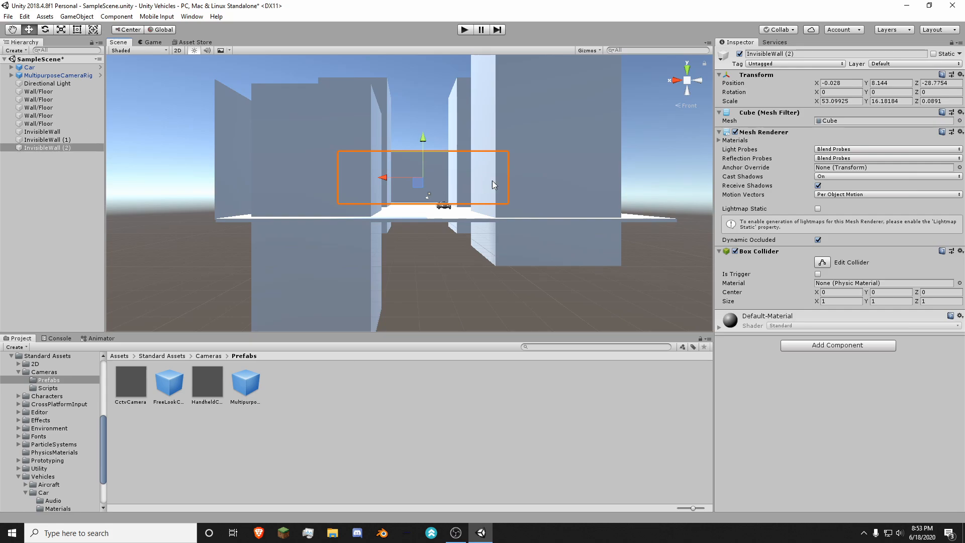
middle_click_drag(493, 181, 328, 187)
left_click_drag(281, 182, 206, 189)
mouse_move(210, 191)
middle_mouse_down()
mouse_move(527, 194)
mouse_move(392, 241)
middle_mouse_up()
middle_click_drag(451, 200, 308, 176)
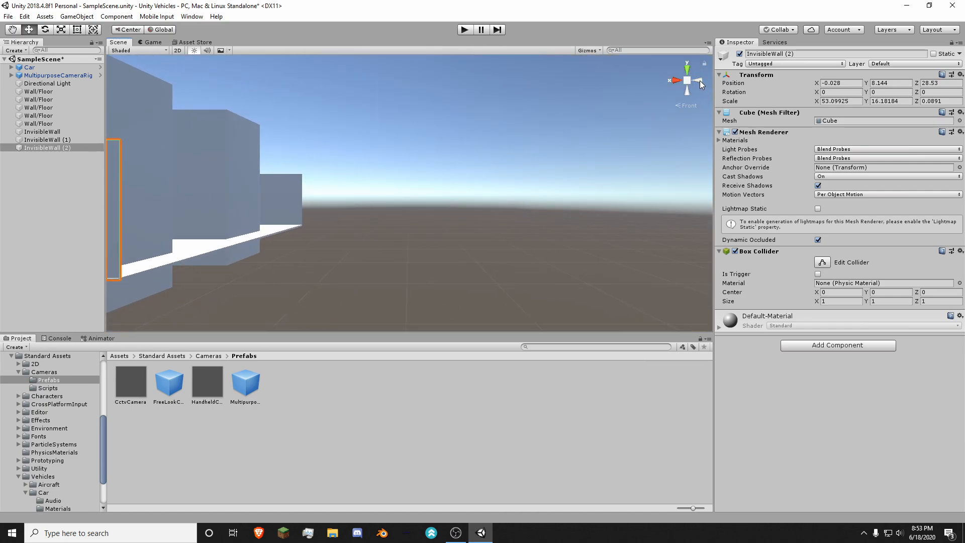
Step: Duplicate the rotated side wall and move the copy to the slab's remaining open edge, at about X -26.1
left_click(699, 81)
left_click(415, 197)
key("ctrl+d")
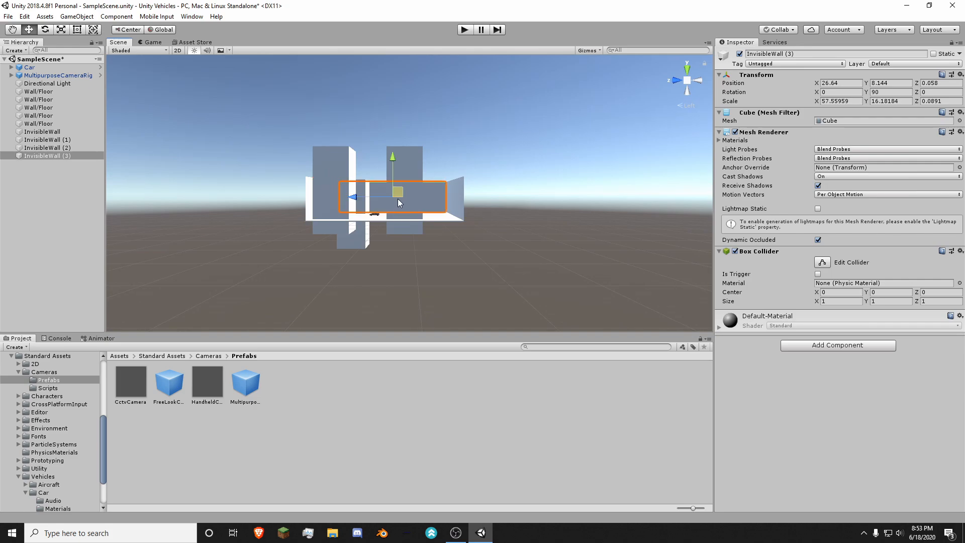
middle_click_drag(469, 182, 331, 216)
left_click_drag(330, 215, 308, 245)
middle_click_drag(453, 233, 507, 243)
scroll(420, 192, "up", 3)
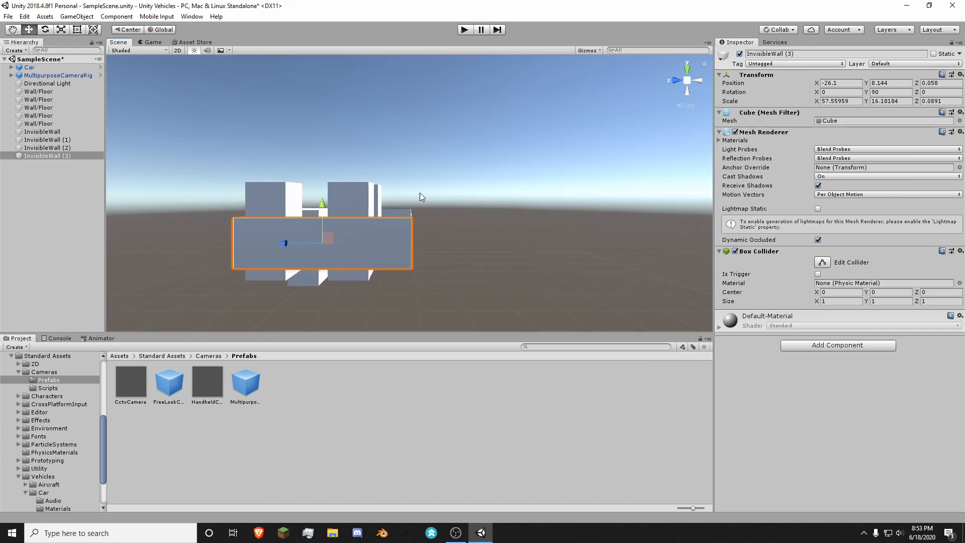
Step: Inspect from above how the four walls enclose the ground and buildings, with nothing selected
right_click_drag(562, 106, 568, 215)
key("w")
key("w")
key("s")
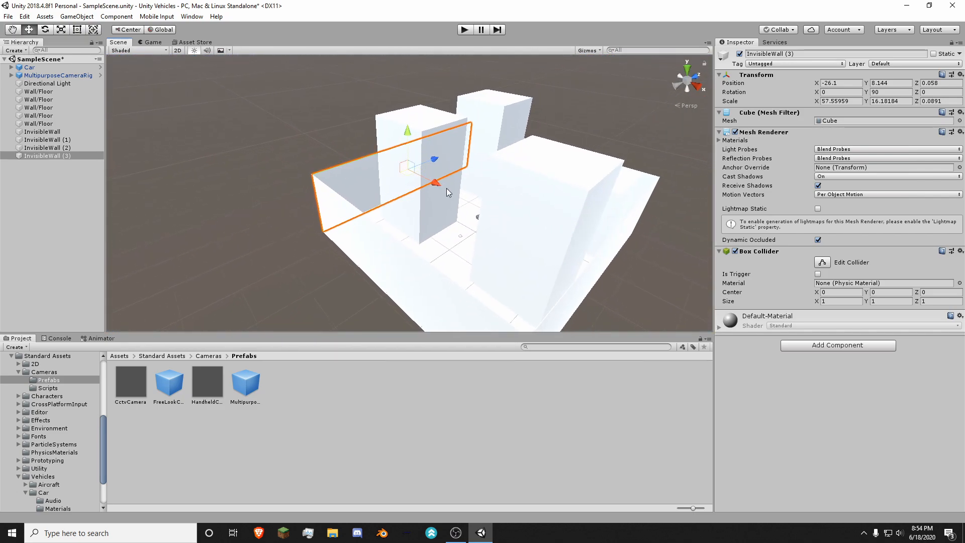
left_click(53, 172)
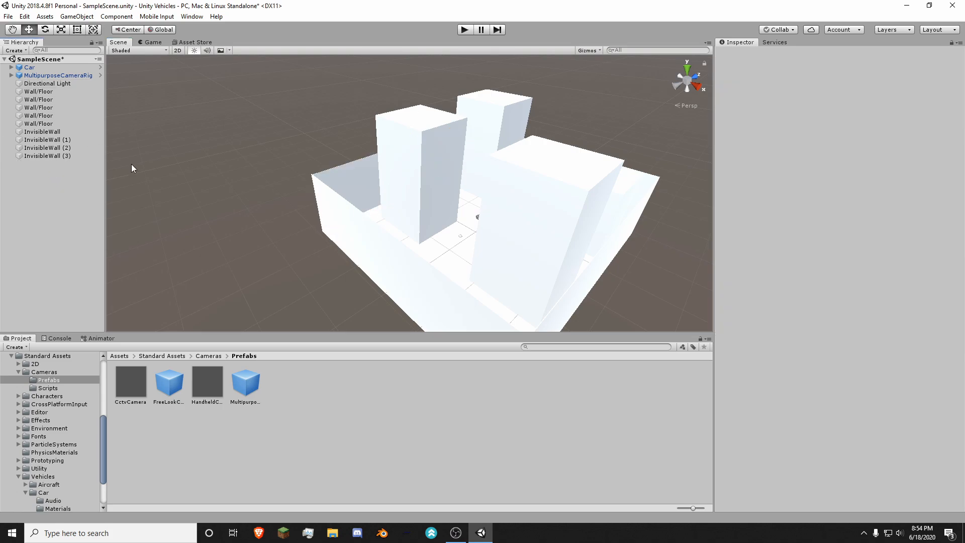
key("w")
right_click_drag(430, 147, 448, 159)
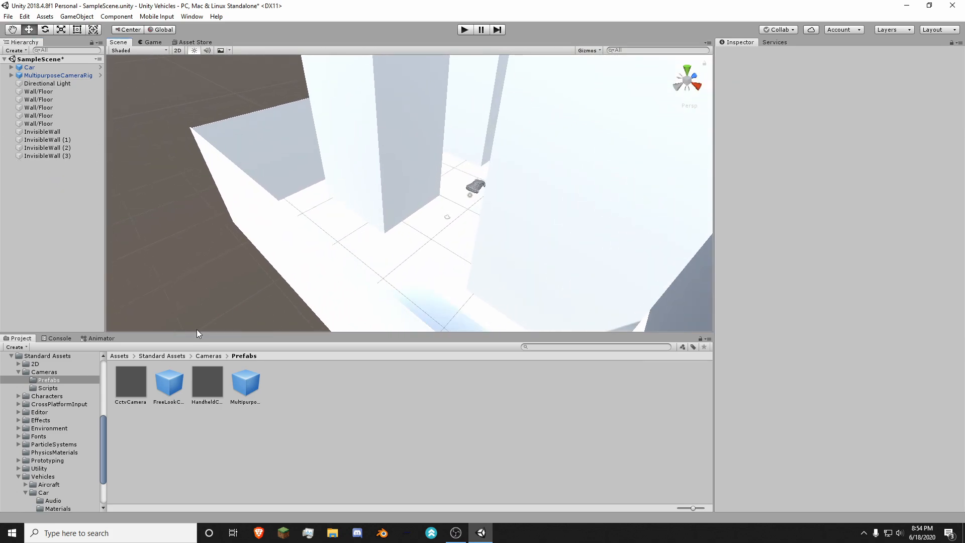
Step: Create a folder named Other in Assets and open it, saving the scene
left_click(120, 356)
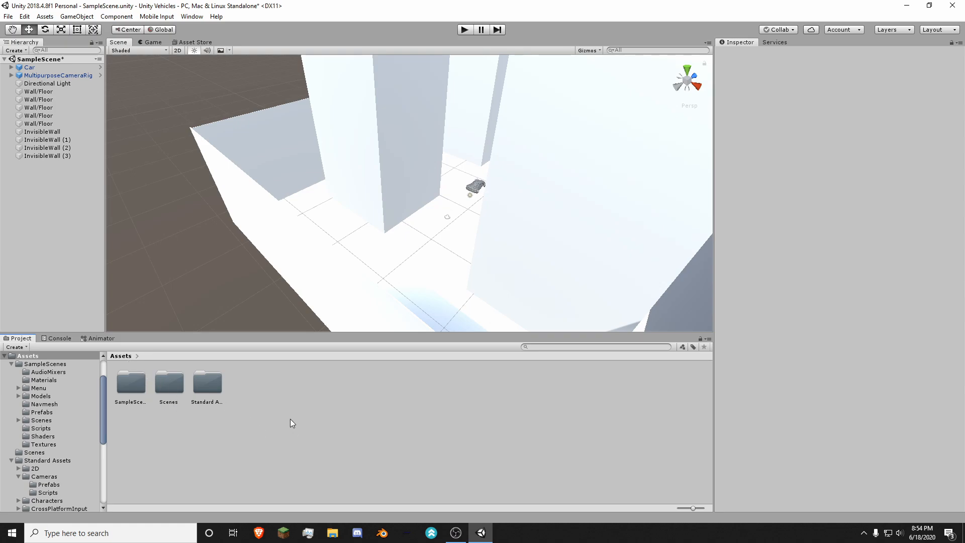
right_click(247, 410)
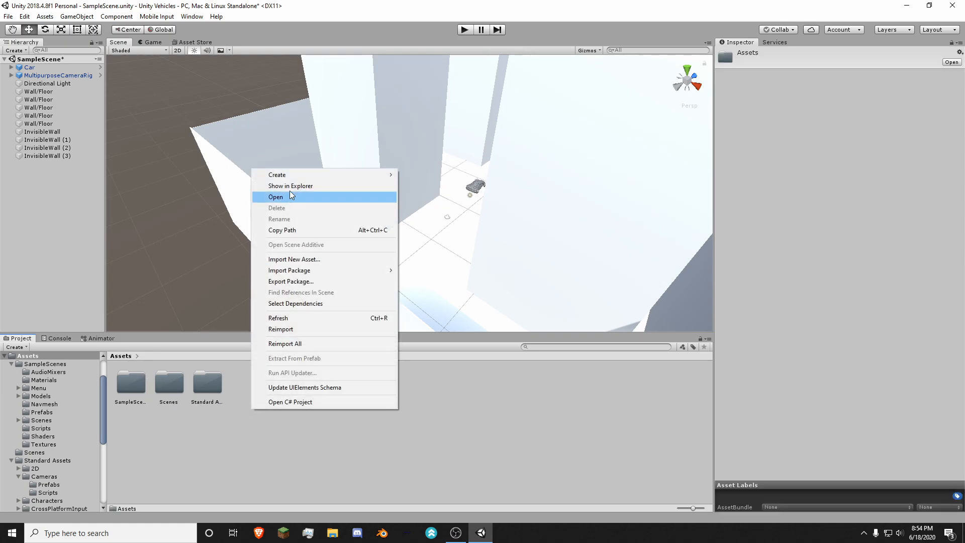
mouse_move(311, 174)
left_click(421, 165)
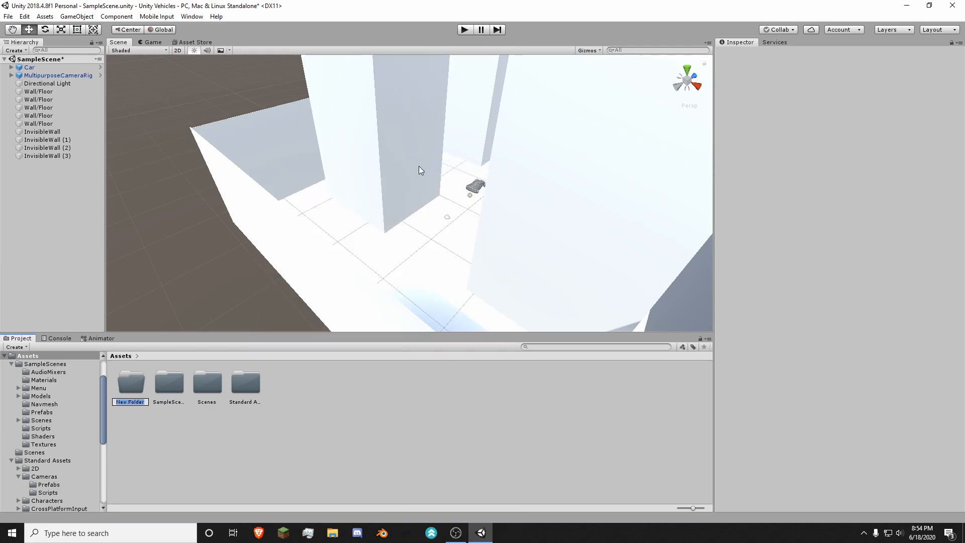
type("Other")
key("Return")
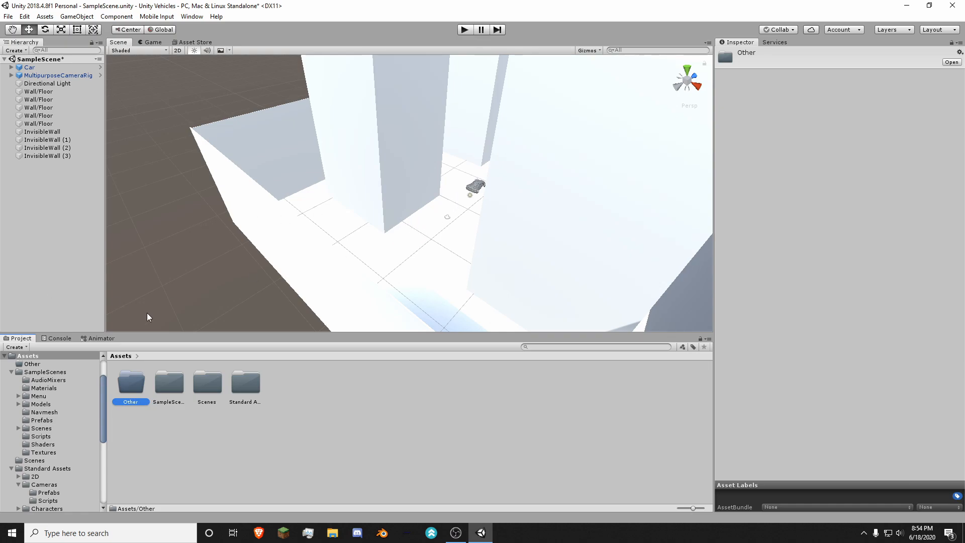
key("ctrl+s")
double_click(128, 384)
right_click(251, 436)
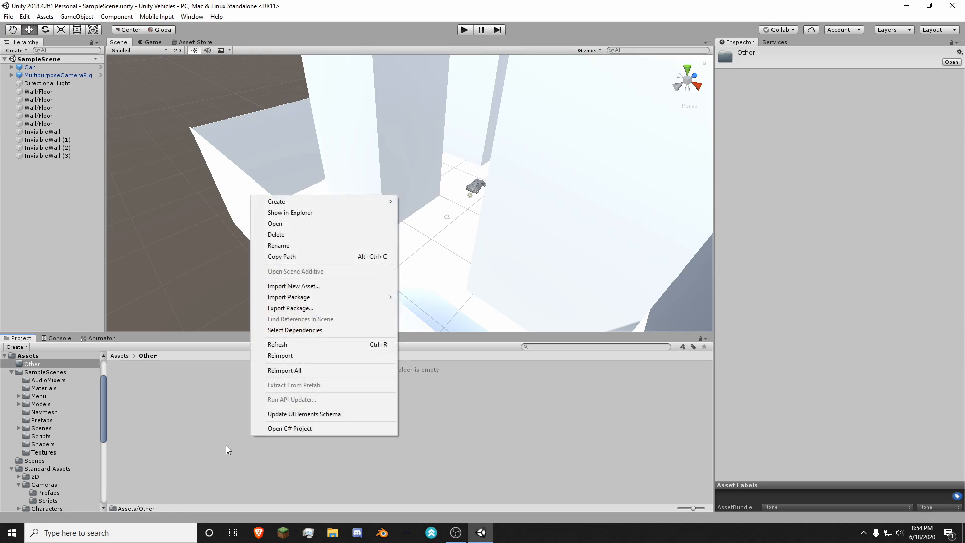
mouse_move(374, 201)
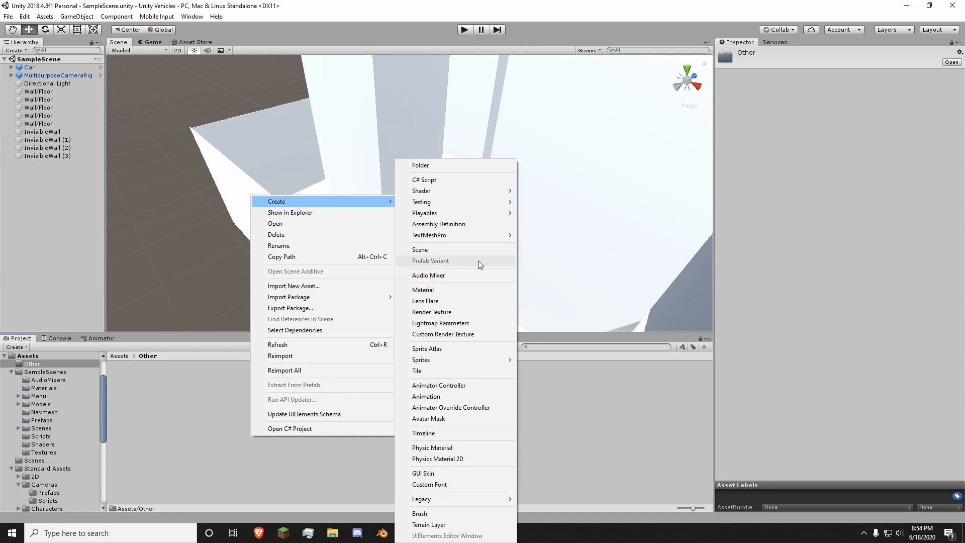
left_click(459, 300)
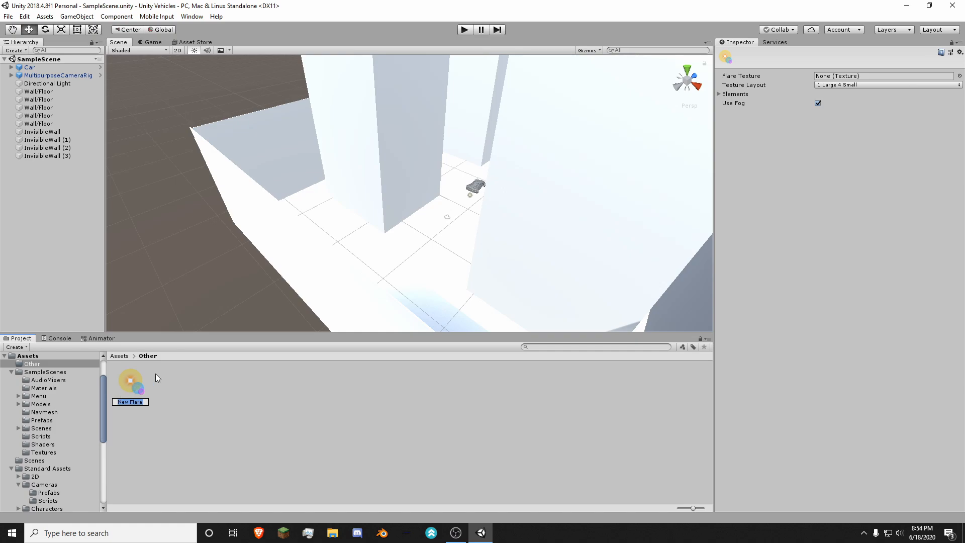
key("Return")
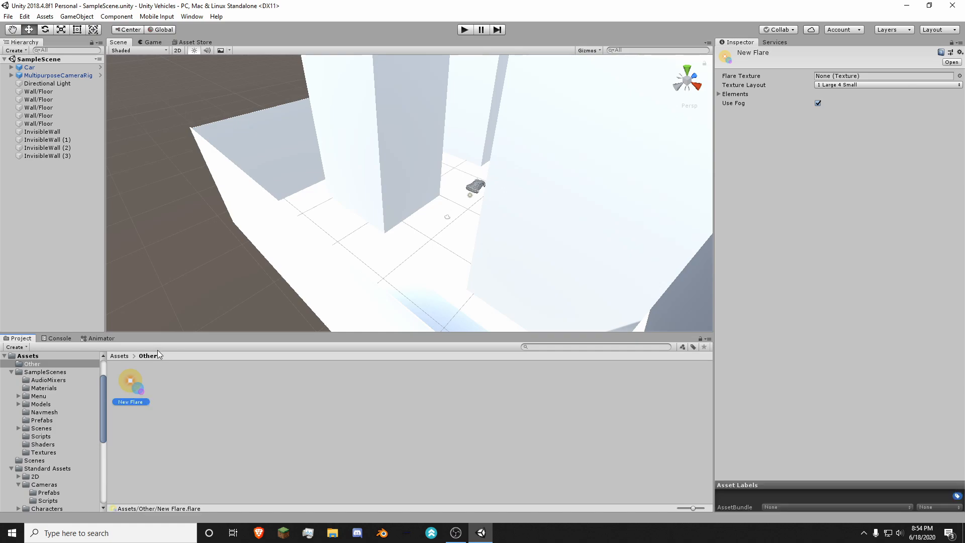
key("Delete")
left_click(508, 285)
Step: Create a new material in the Other folder
right_click(171, 421)
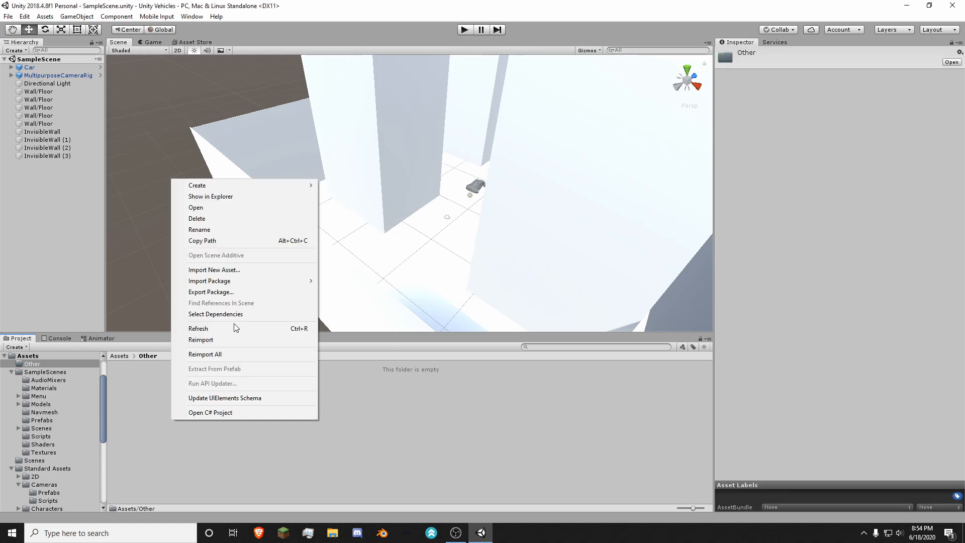
mouse_move(275, 185)
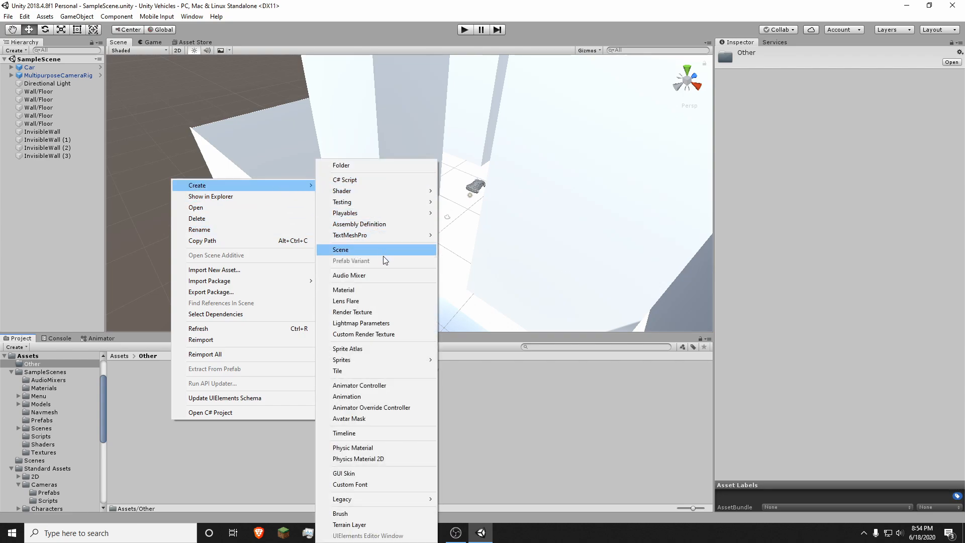
left_click(384, 292)
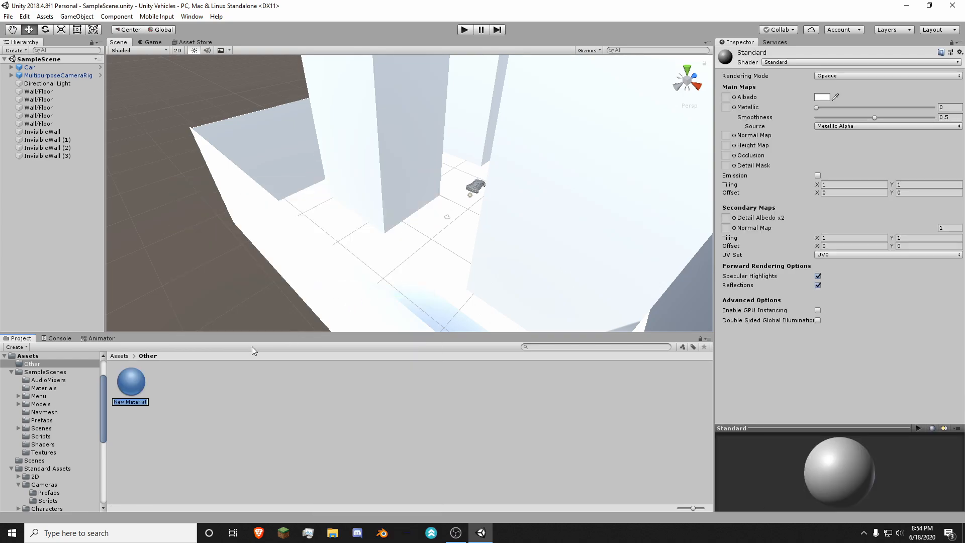
left_click(304, 388)
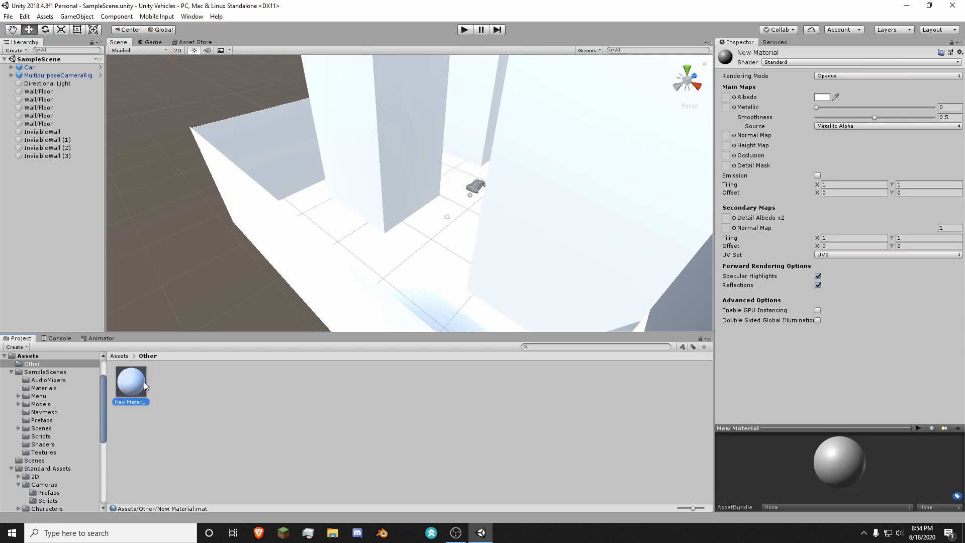
Step: Rename the new material in the Other folder to Invisible
right_click(131, 393)
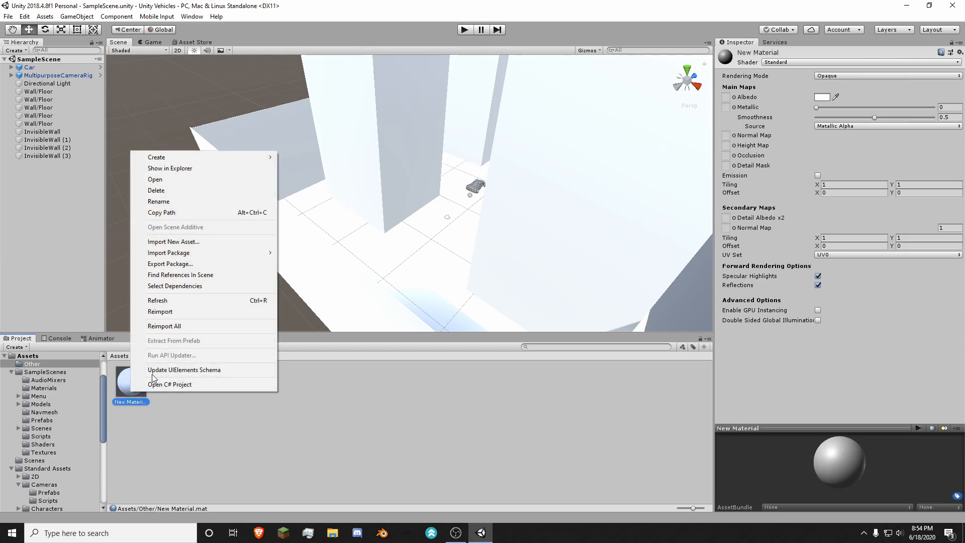
left_click(124, 394)
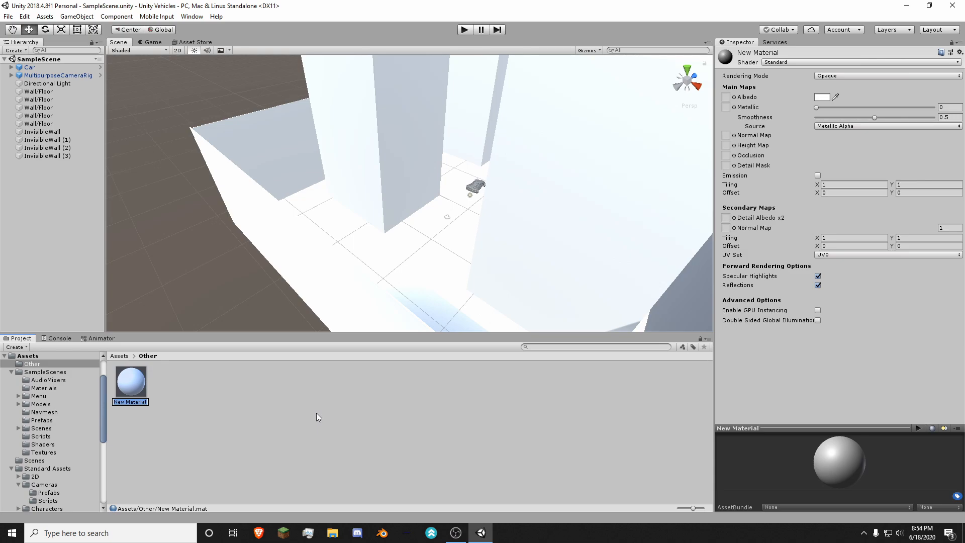
type("In")
type("vible")
type("sible")
key("Return")
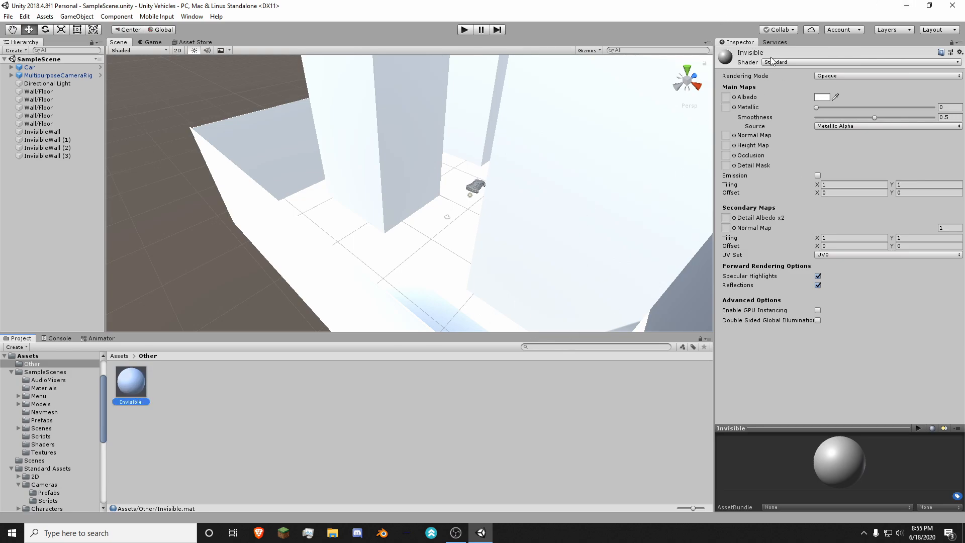
left_click(161, 387)
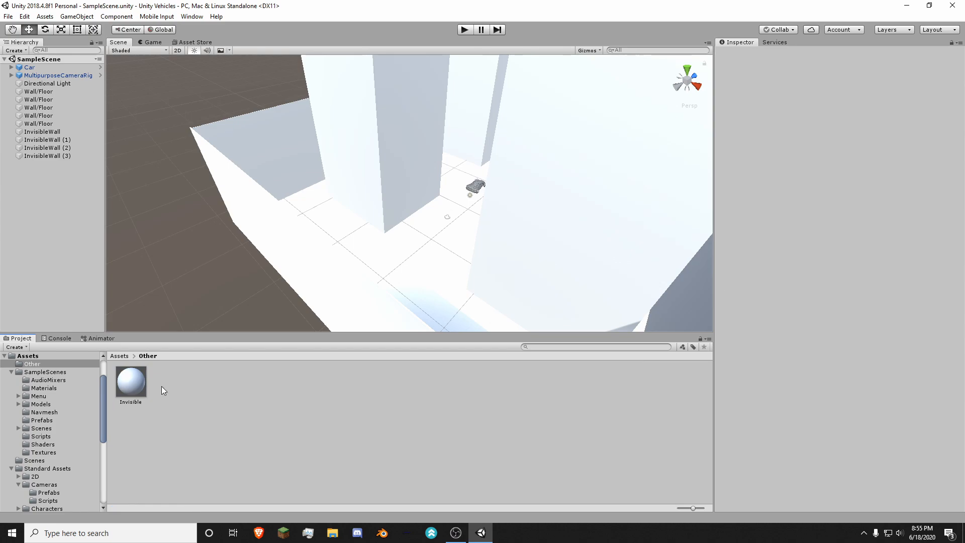
Step: Set the alpha of the Invisible material's albedo color to 0
left_click(118, 388)
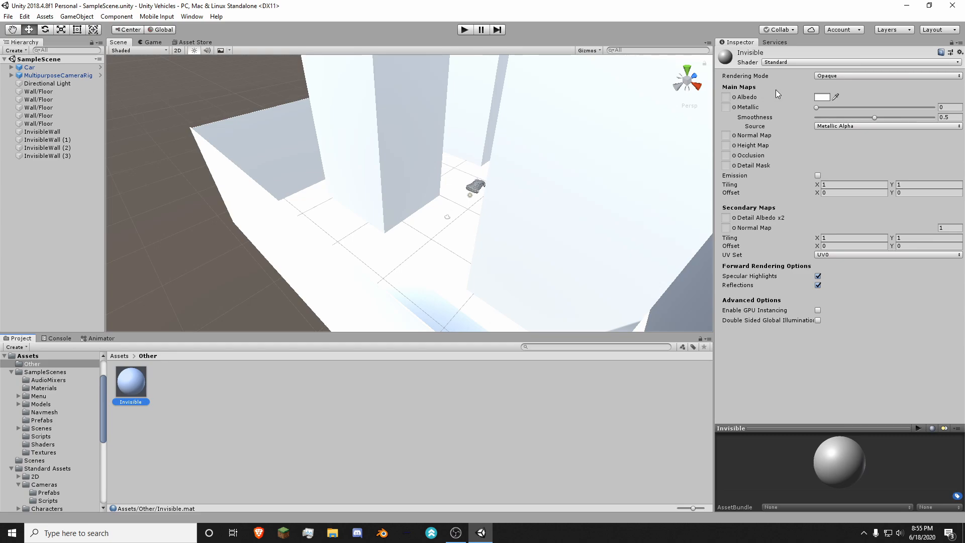
left_click(822, 97)
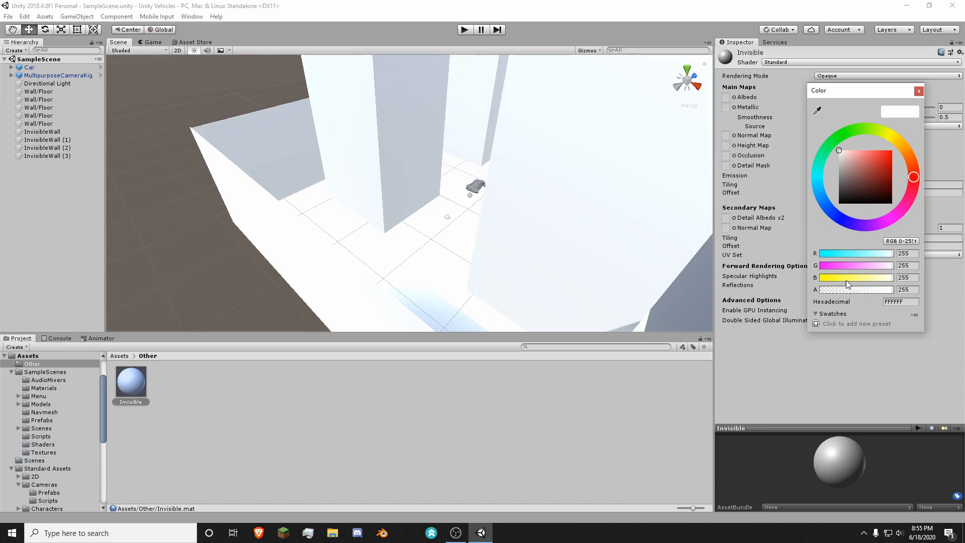
left_click(893, 292)
left_click_drag(893, 294, 803, 299)
left_click(919, 91)
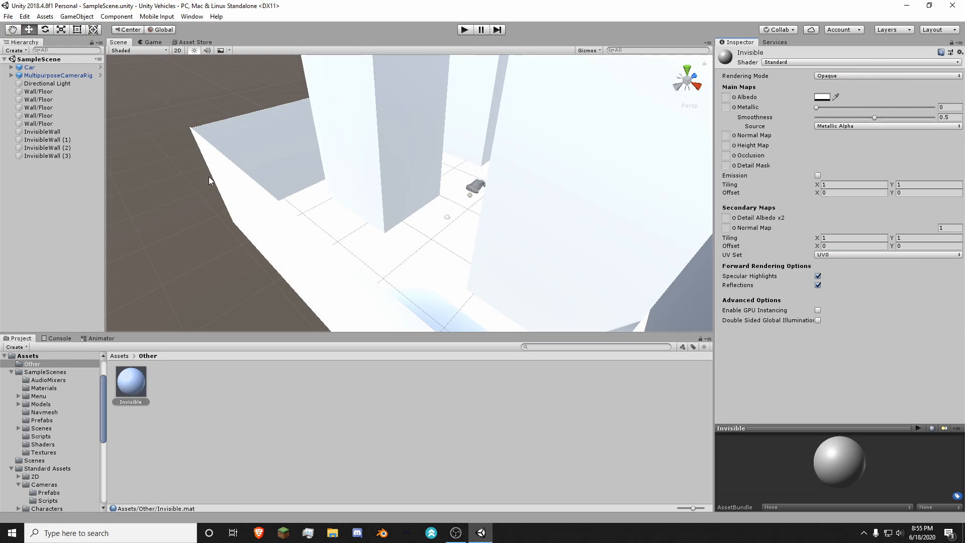
left_click(240, 398)
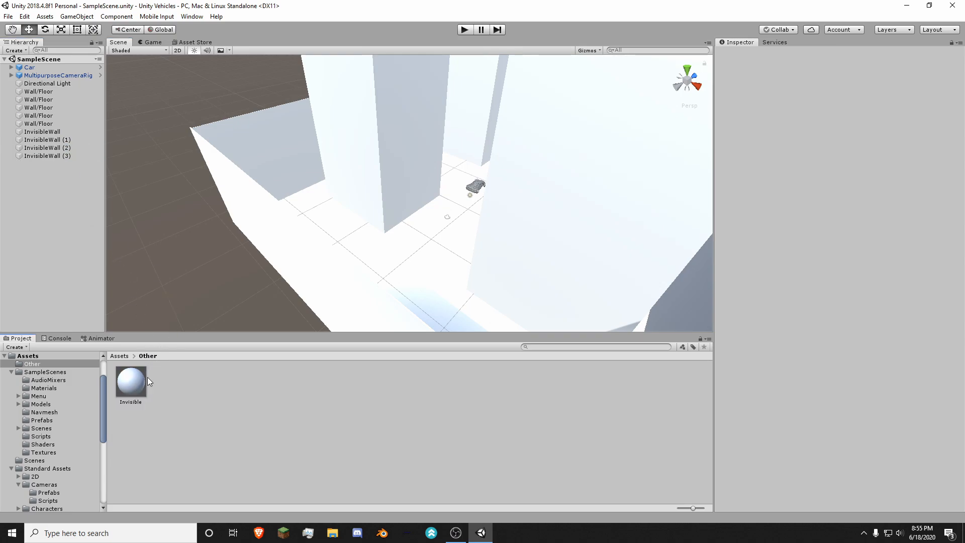
Step: Apply the Invisible material to the first edge wall and check which material InvisibleWall uses
right_click_drag(443, 239, 359, 239)
key("d")
key("s")
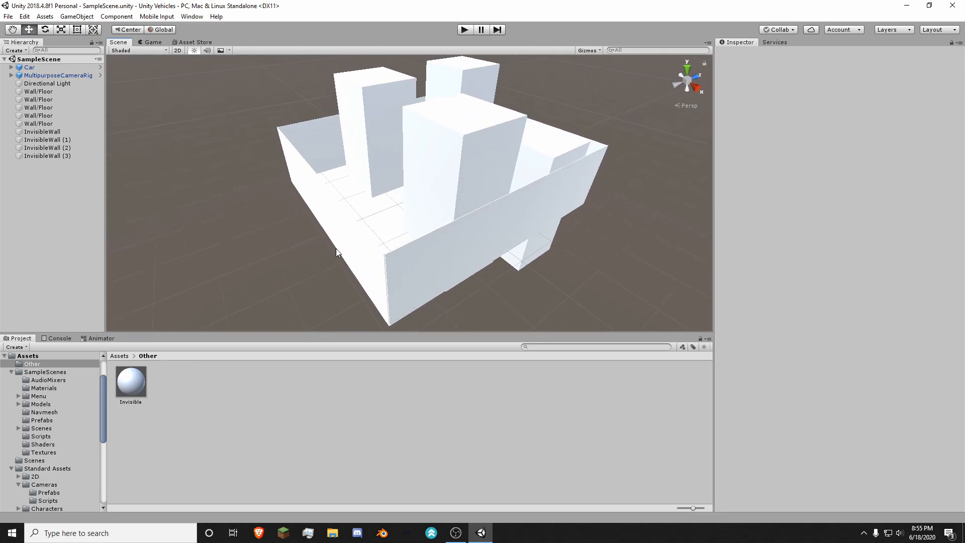
left_click_drag(146, 384, 333, 236)
scroll(359, 231, "up", 5)
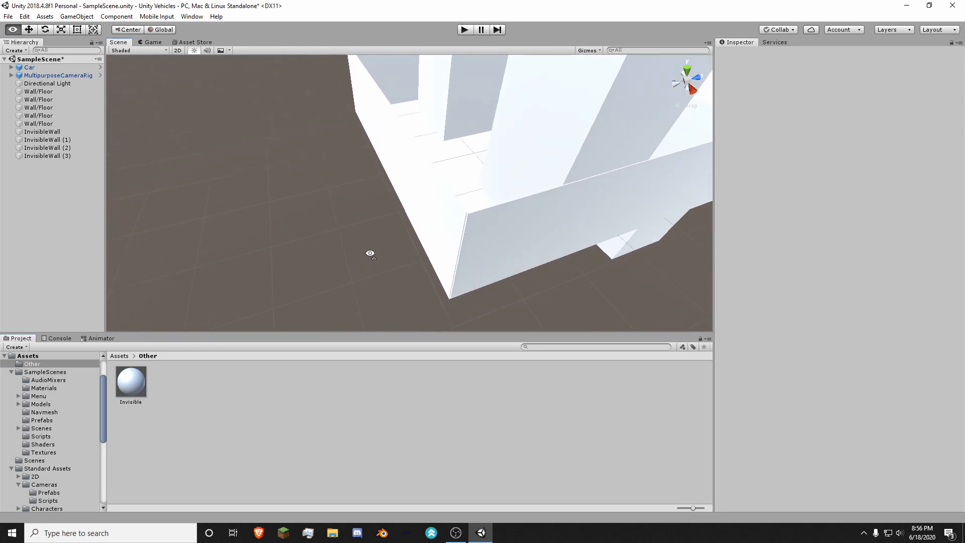
left_click(472, 209)
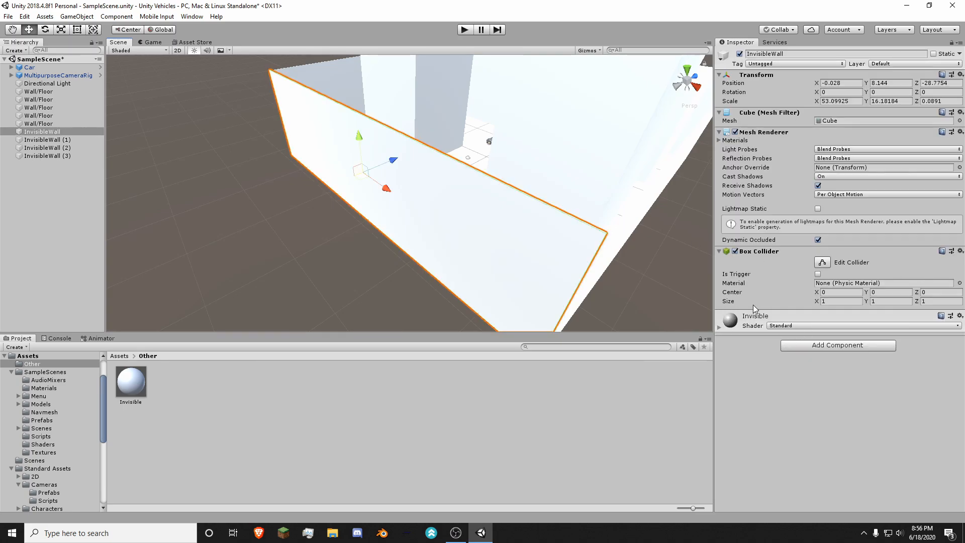
left_click(453, 398)
scroll(494, 266, "up", 5)
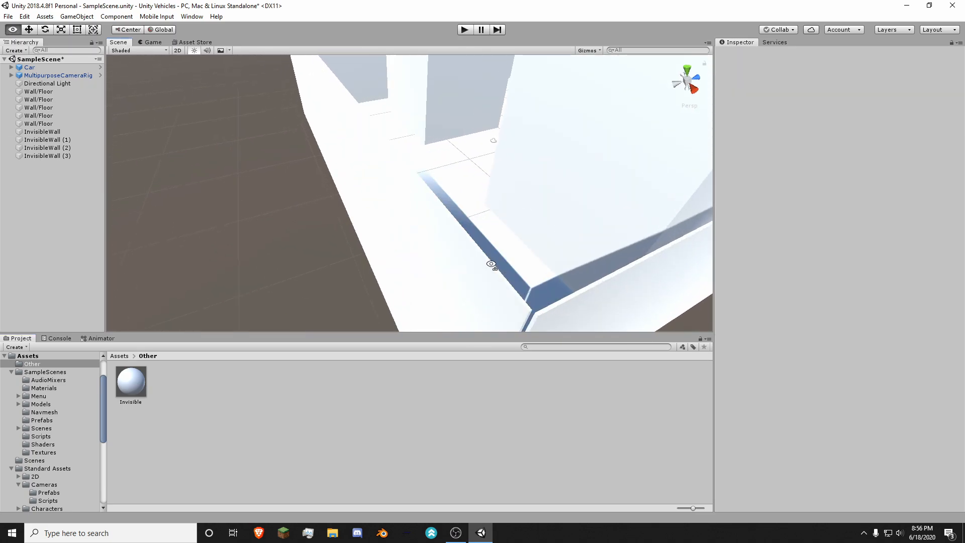
Step: Apply the Invisible material to the remaining edge walls and check the material on InvisibleWall (2)
right_click_drag(493, 265, 275, 282)
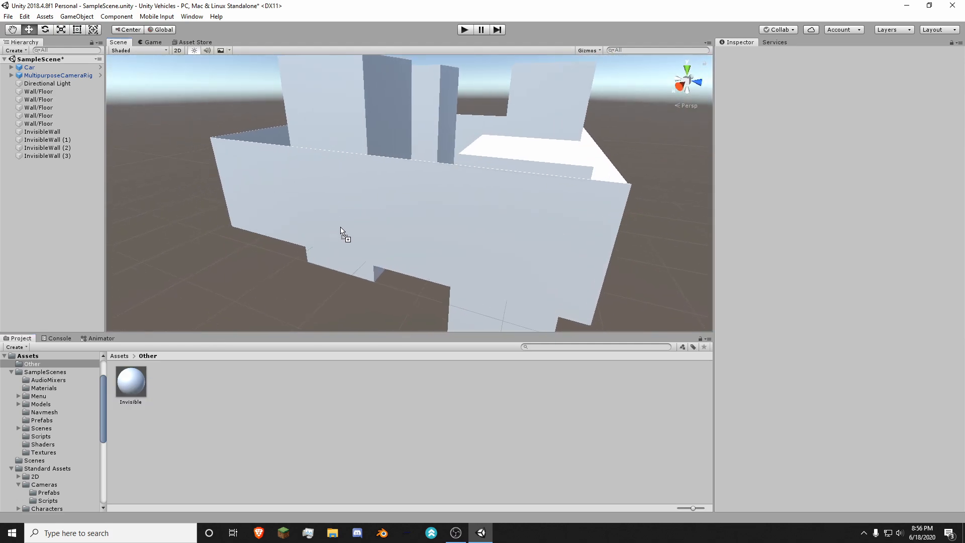
left_click_drag(340, 228, 347, 226)
left_click_drag(420, 221, 271, 214, "alt")
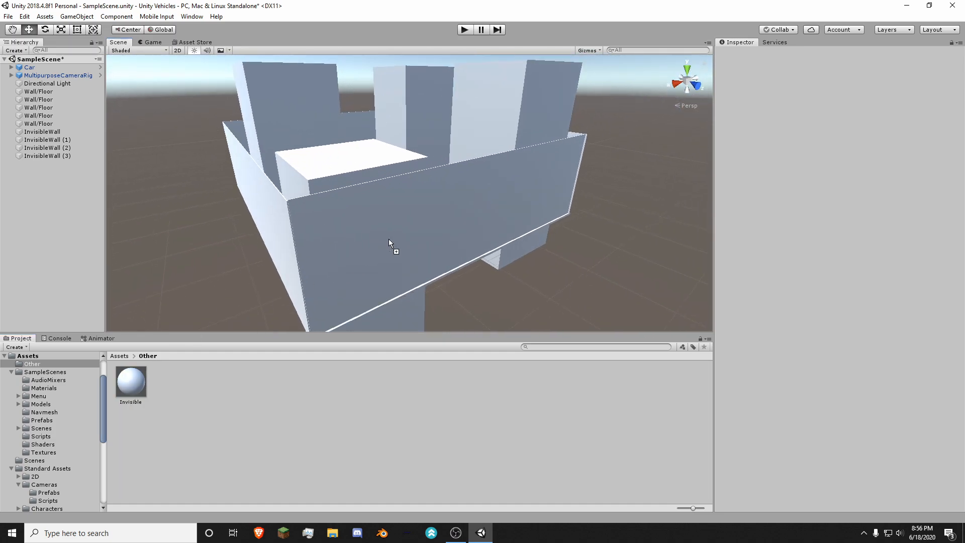
left_click_drag(388, 240, 395, 239)
key("d")
right_click_drag(528, 207, 281, 210)
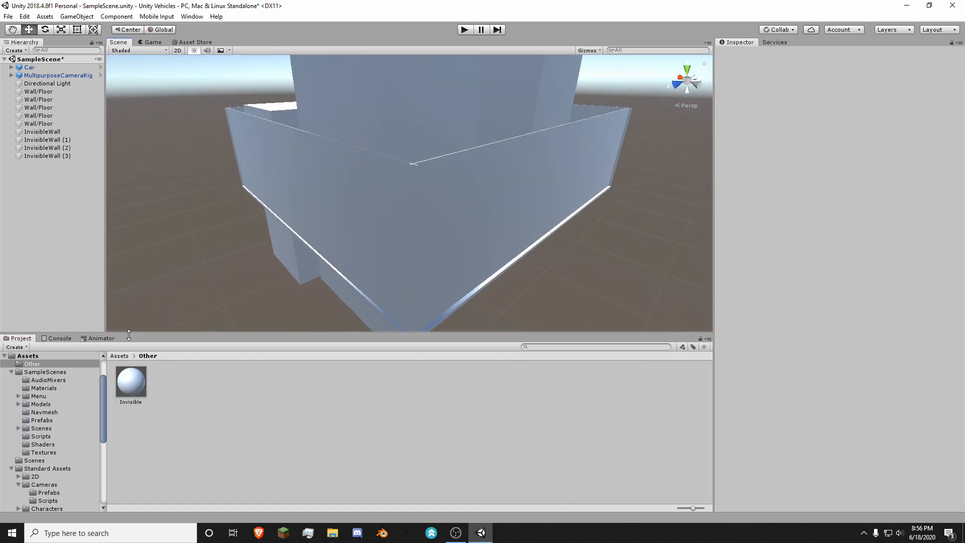
left_click_drag(253, 328, 445, 220)
key("a")
right_click_drag(445, 220, 596, 213)
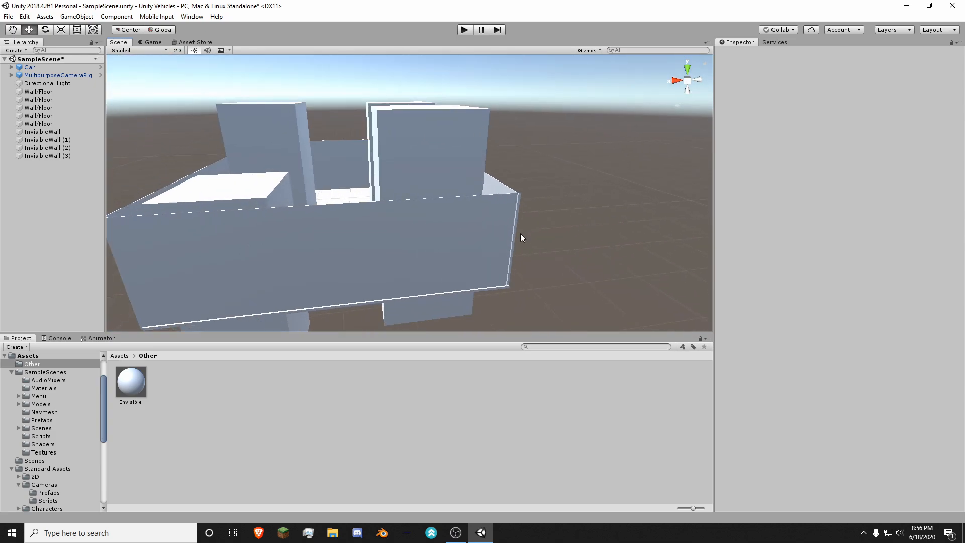
left_click(476, 255)
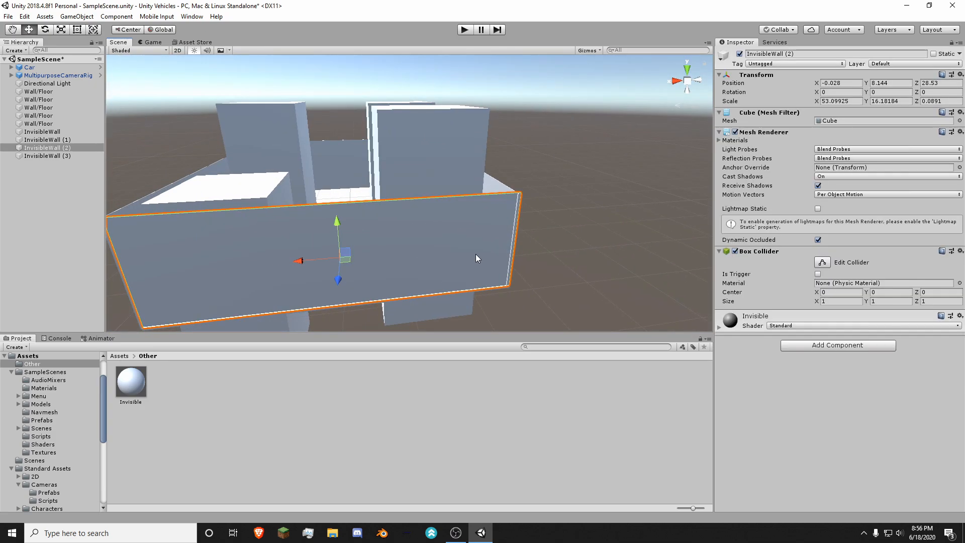
Step: Recheck the Invisible material's albedo alpha, set its rendering mode to Transparent and look at the walls
left_click(122, 393)
left_click(823, 98)
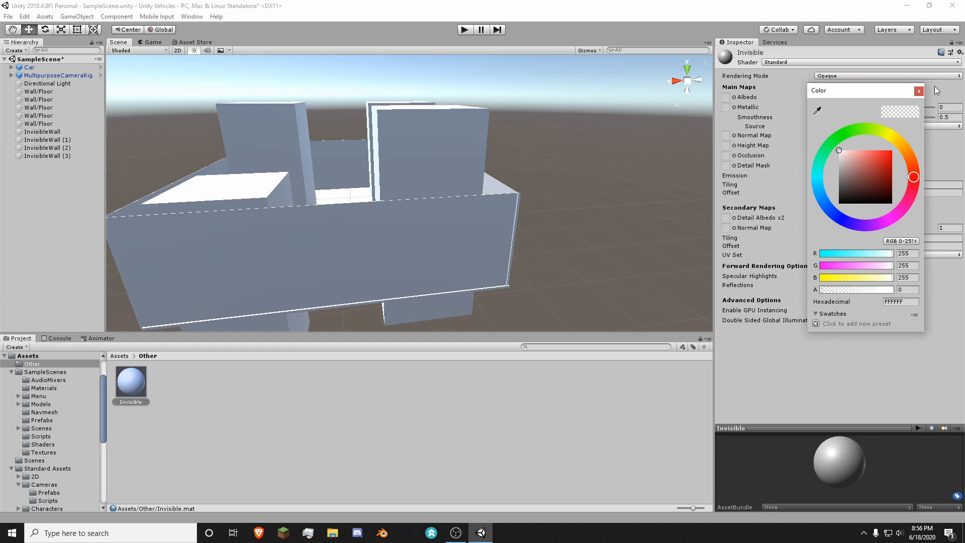
left_click(918, 92)
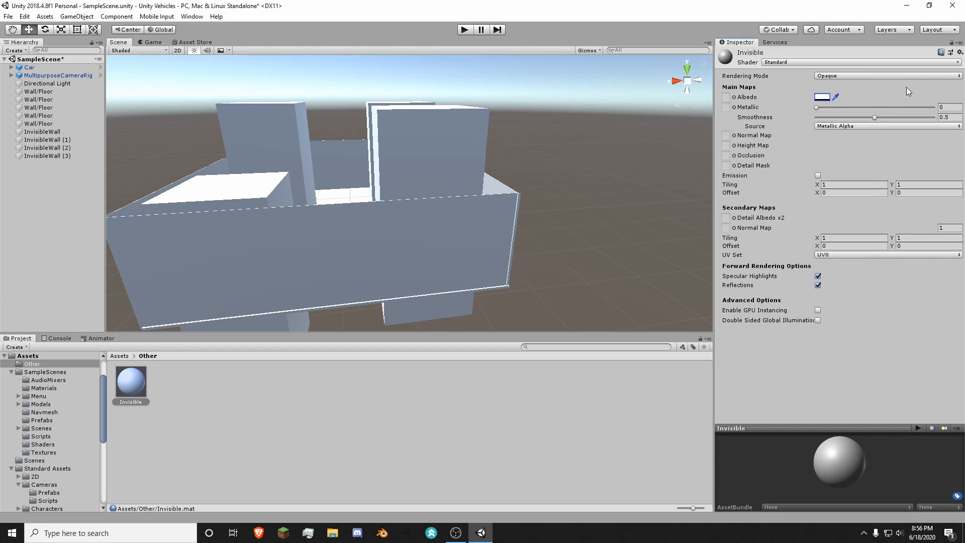
left_click(831, 77)
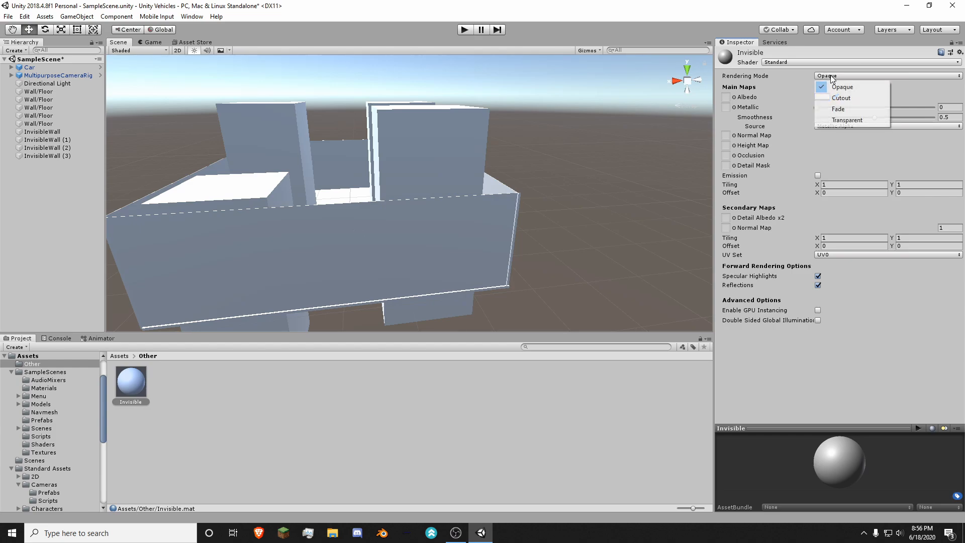
left_click(857, 120)
left_click_drag(491, 188, 256, 152, "alt")
left_click_drag(465, 102, 367, 218, "alt")
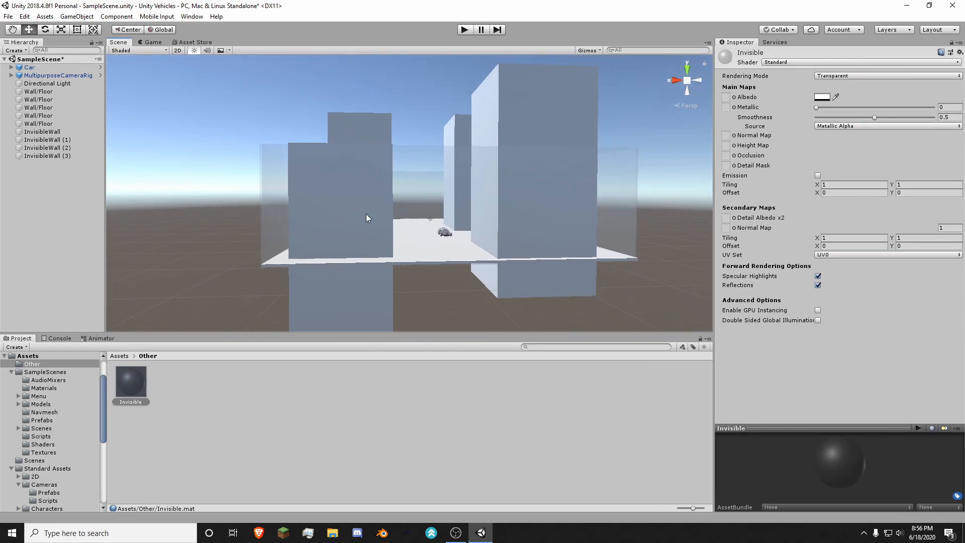
left_click_drag(505, 178, 503, 146, "alt")
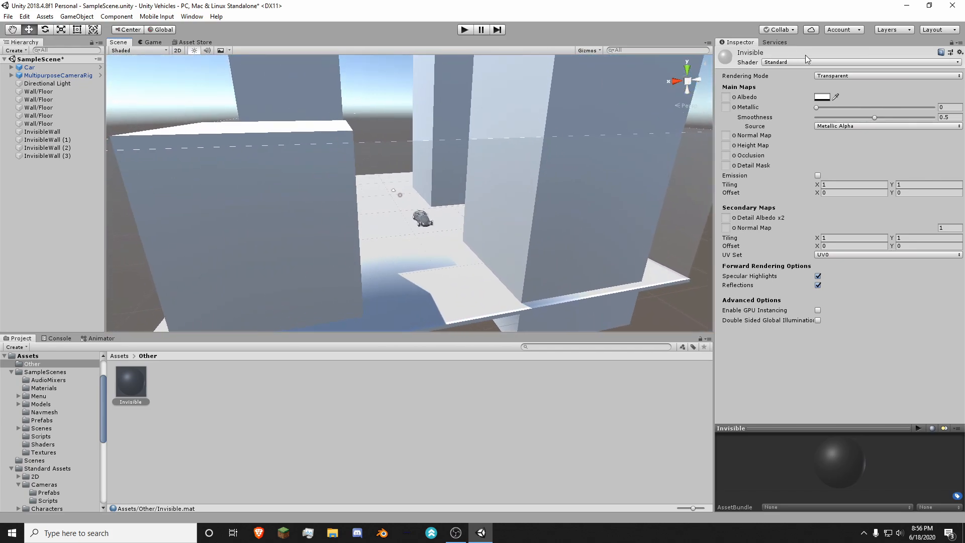
Step: Try the Unlit/Transparent shader on the Invisible material
left_click(790, 62)
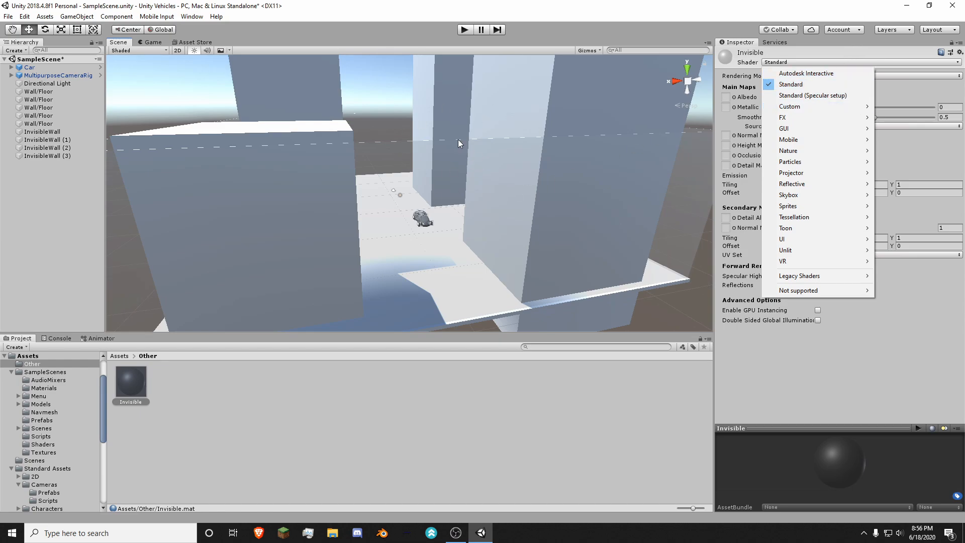
mouse_move(814, 245)
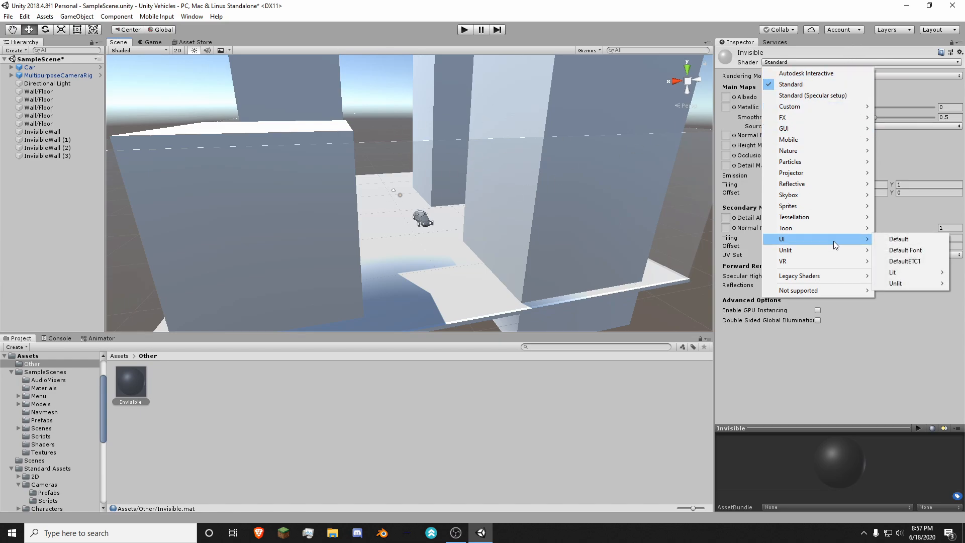
mouse_move(914, 275)
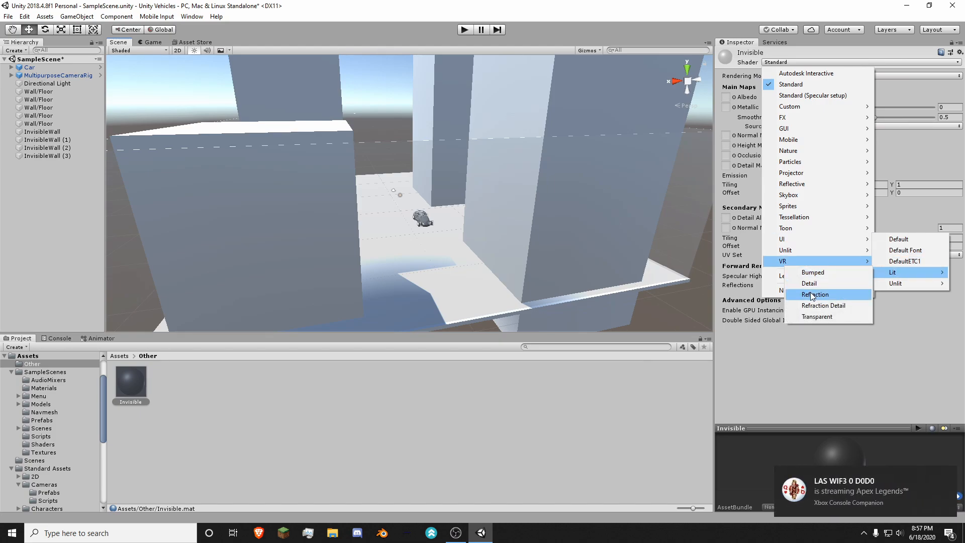
mouse_move(865, 252)
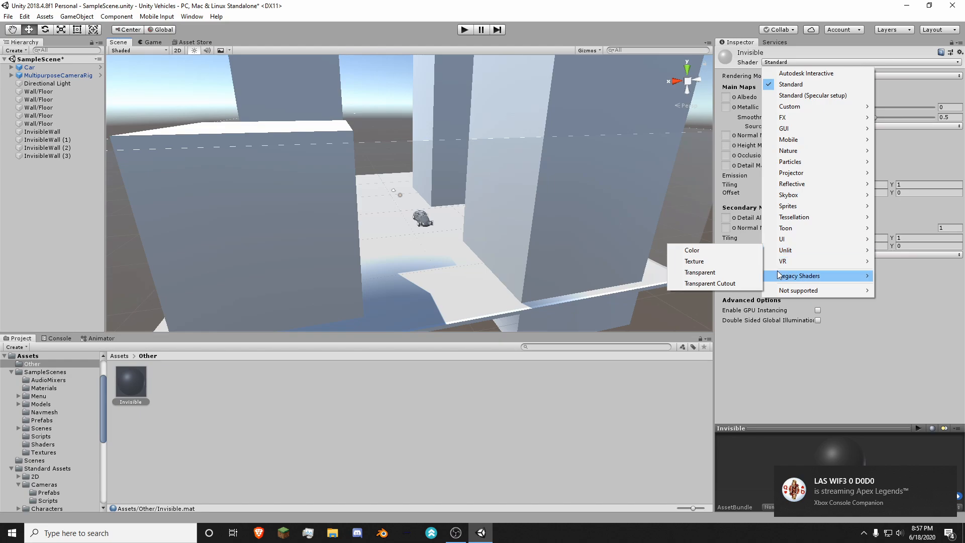
left_click(726, 272)
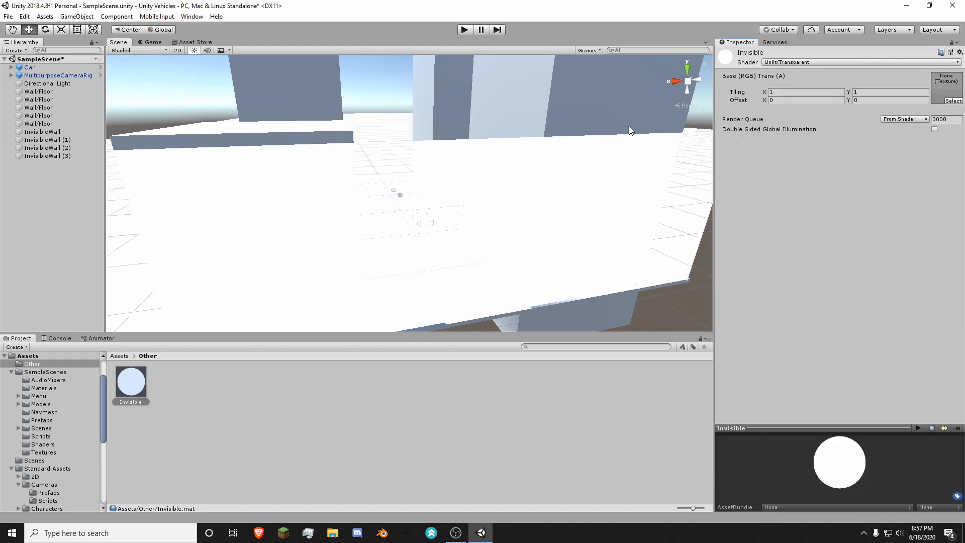
right_click_drag(629, 126, 693, 72)
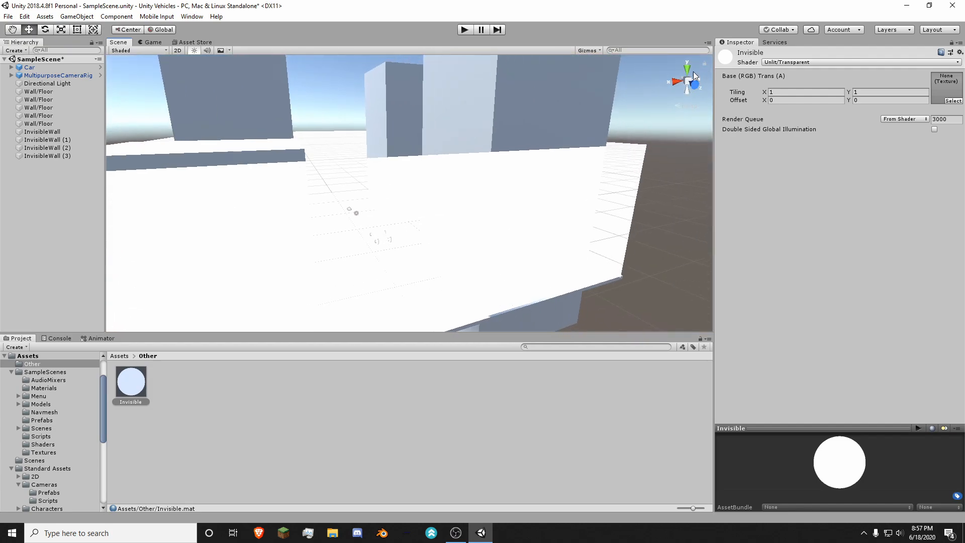
Step: Switch the Invisible material's shader to UI/Lit/Transparent and inspect the walls around the ground
right_click_drag(597, 206, 587, 171)
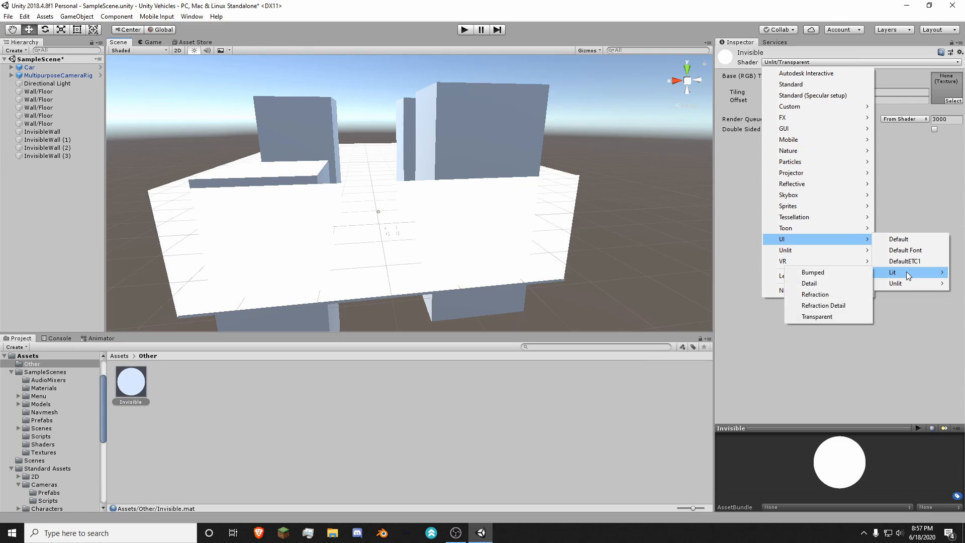
left_click(826, 317)
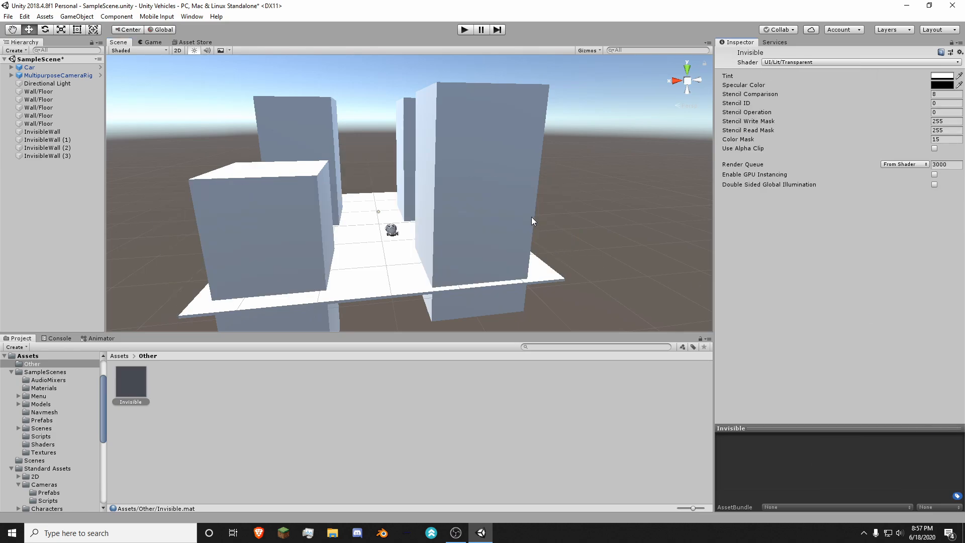
right_click_drag(522, 189, 456, 192)
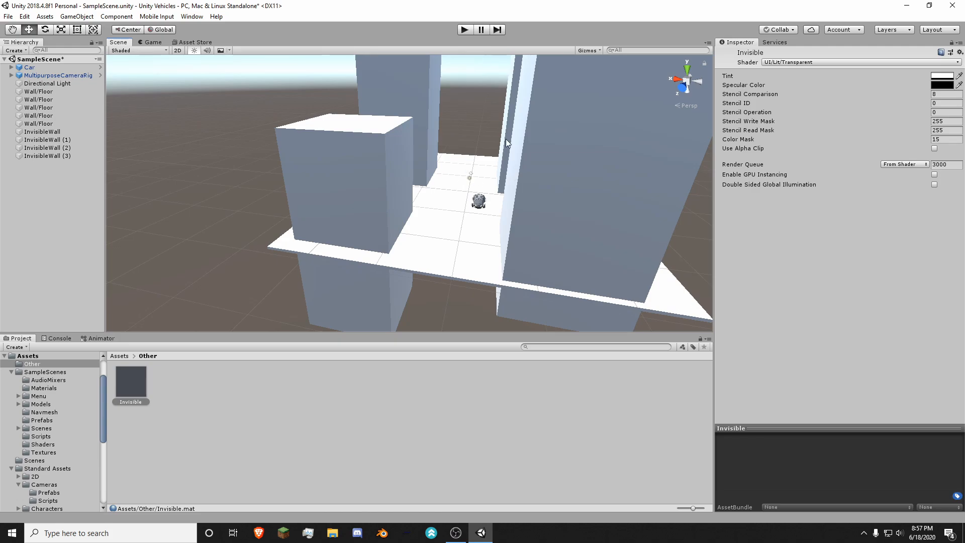
Step: Select InvisibleWall (2) to check its outline against the ground edge, and view the walls from the side
left_click(442, 201)
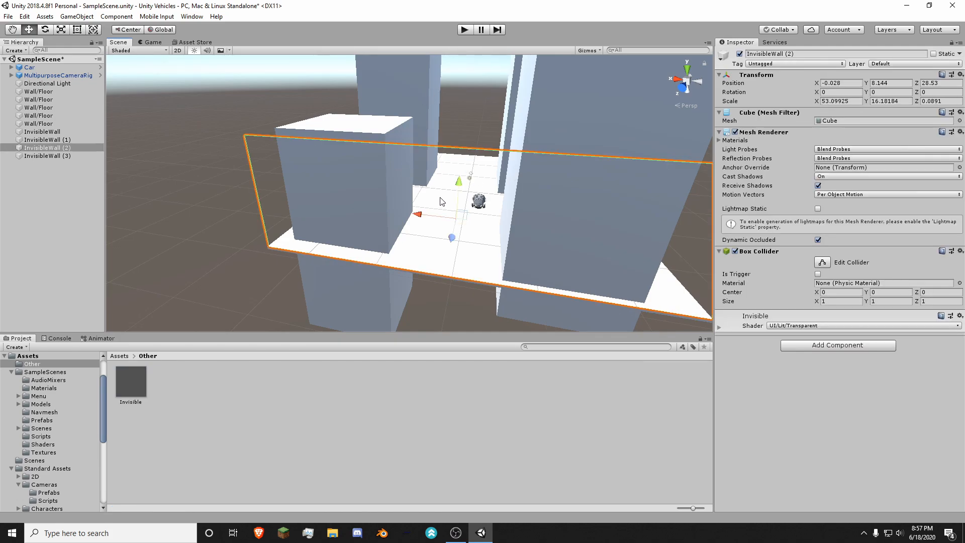
right_click_drag(474, 202, 312, 210)
left_click(465, 207, "shift")
right_click_drag(466, 207, 262, 177)
left_click(460, 210, "shift")
left_click(439, 171, "shift")
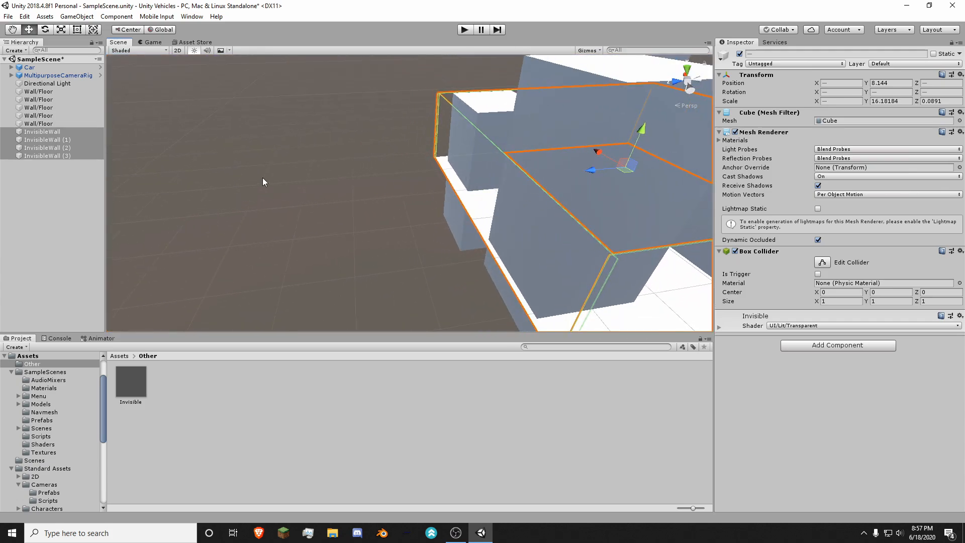
Step: Create an empty object named BarrierWalls in the scene and reset its transform
right_click(47, 193)
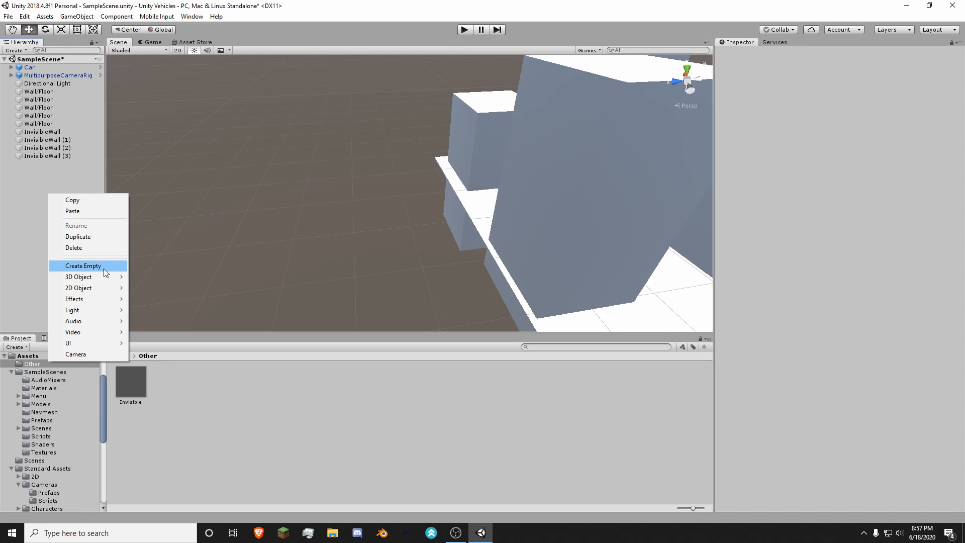
left_click(103, 268)
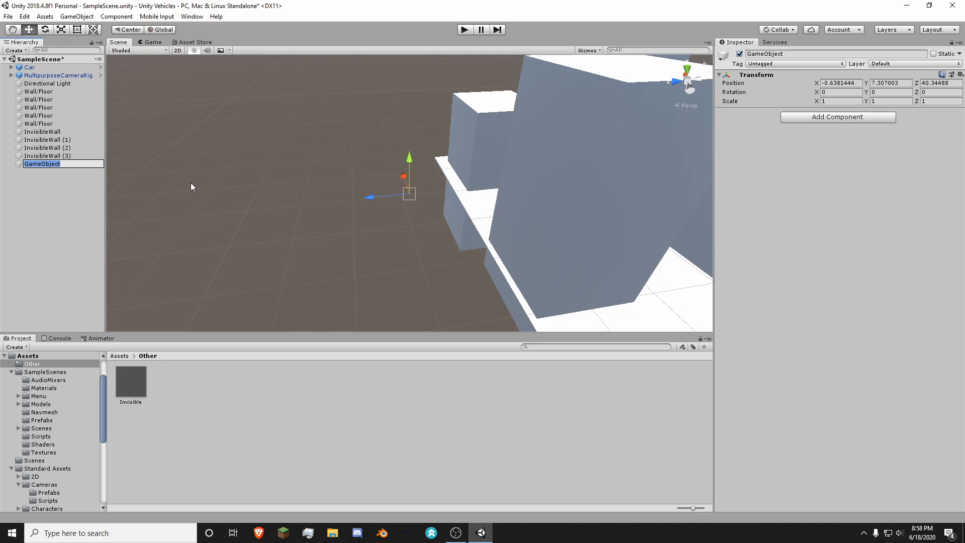
type("In")
type("BarrierWall")
type("s")
key("Return")
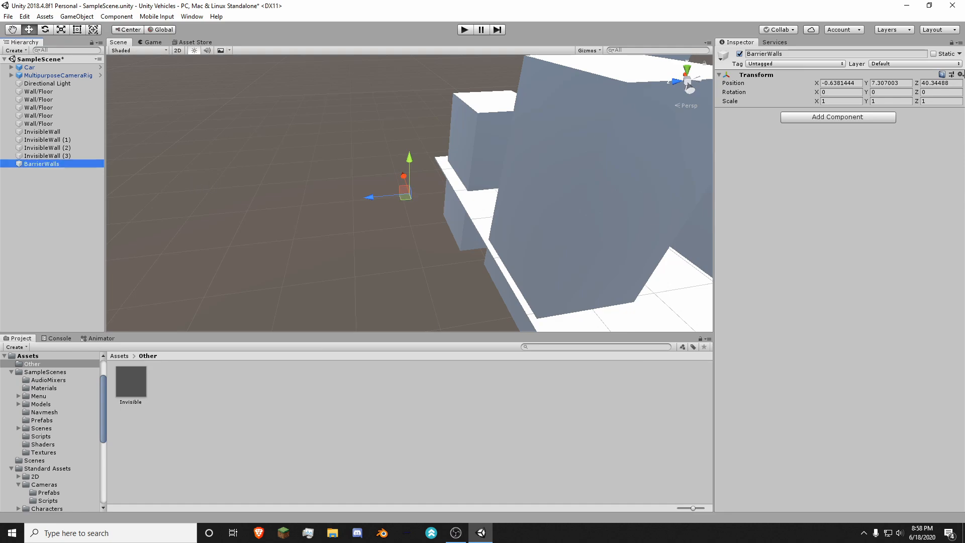
right_click(794, 77)
left_click(805, 83)
Step: Parent the four InvisibleWall objects under BarrierWalls and collapse the group in the hierarchy
left_click_drag(532, 151, 499, 144, "alt")
key("s")
right_click_drag(500, 143, 416, 175)
left_click(48, 133)
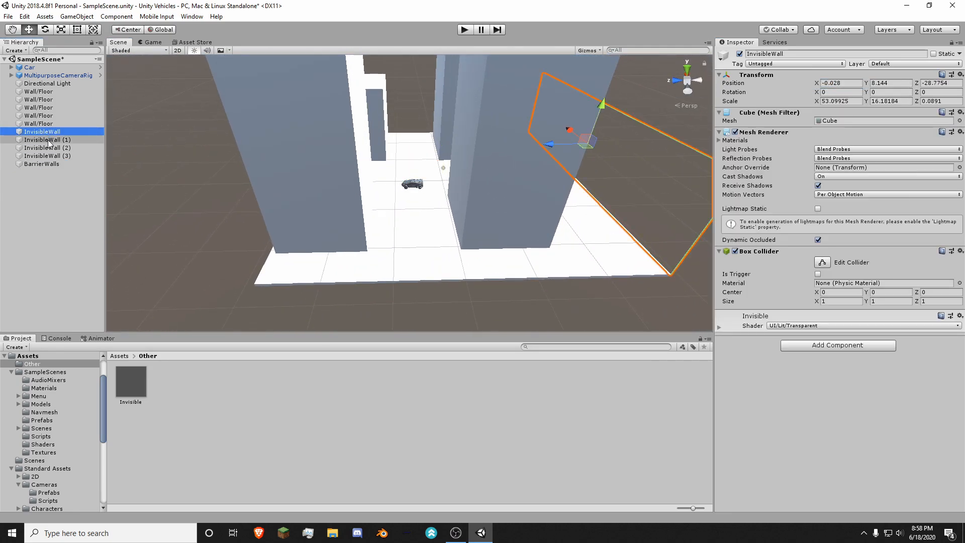
left_click(48, 155, "shift")
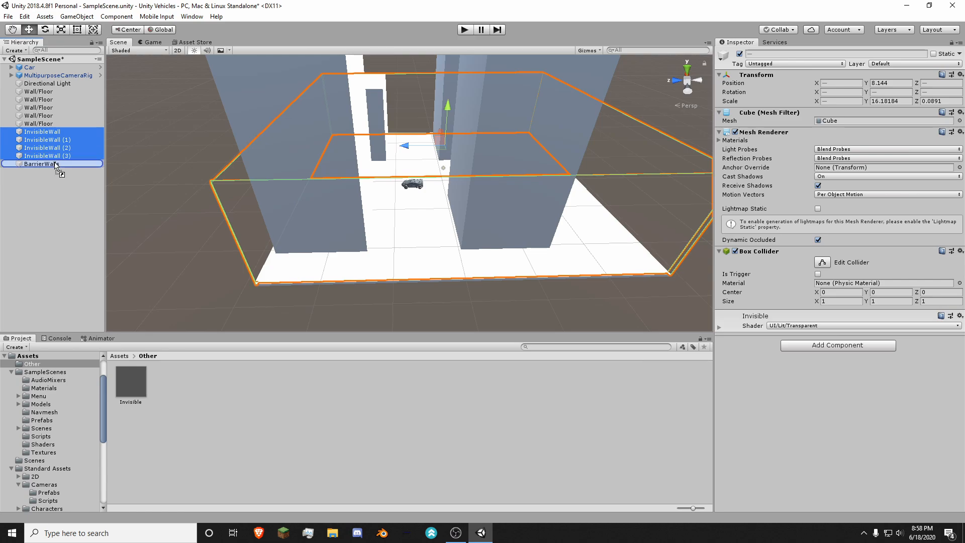
left_click_drag(55, 166, 55, 165)
left_click(23, 132)
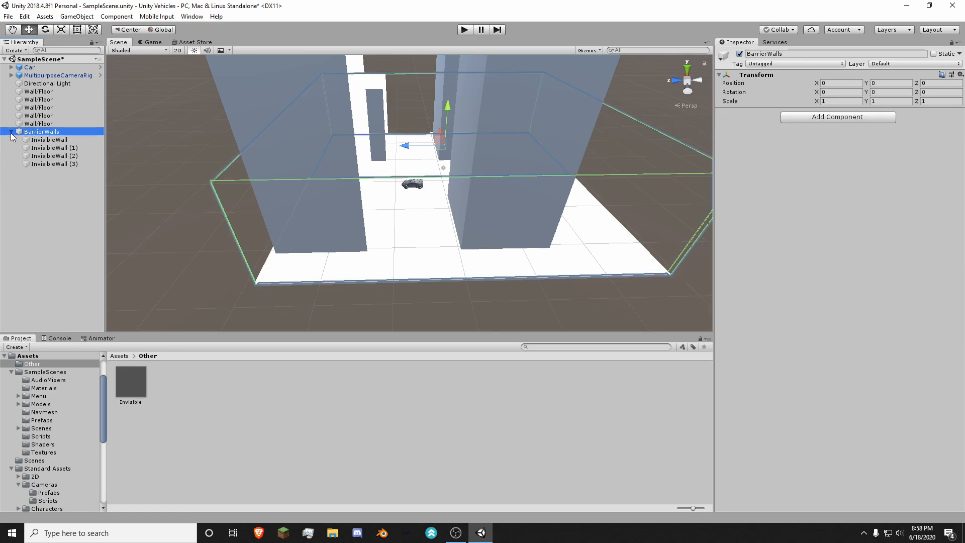
left_click(11, 132)
left_click(32, 186)
left_click(49, 131)
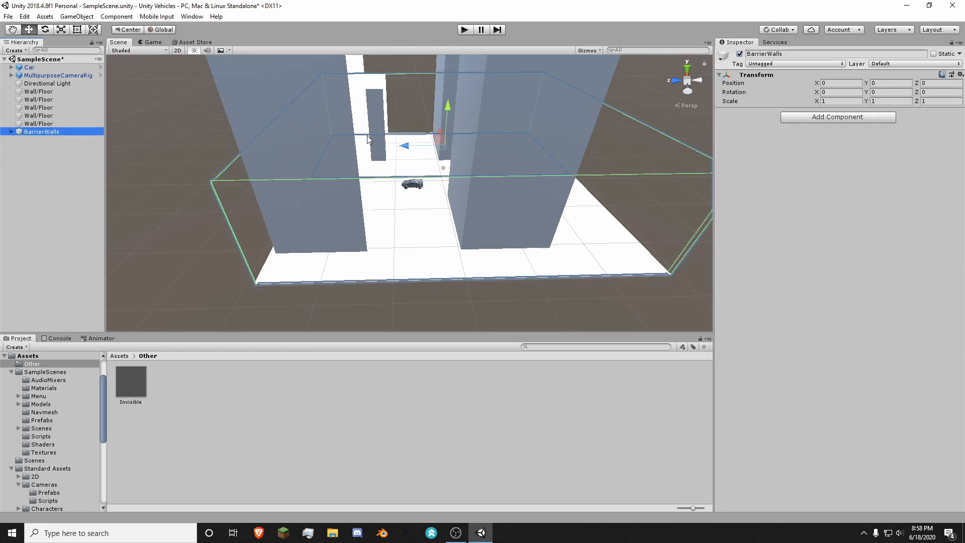
left_click(14, 175)
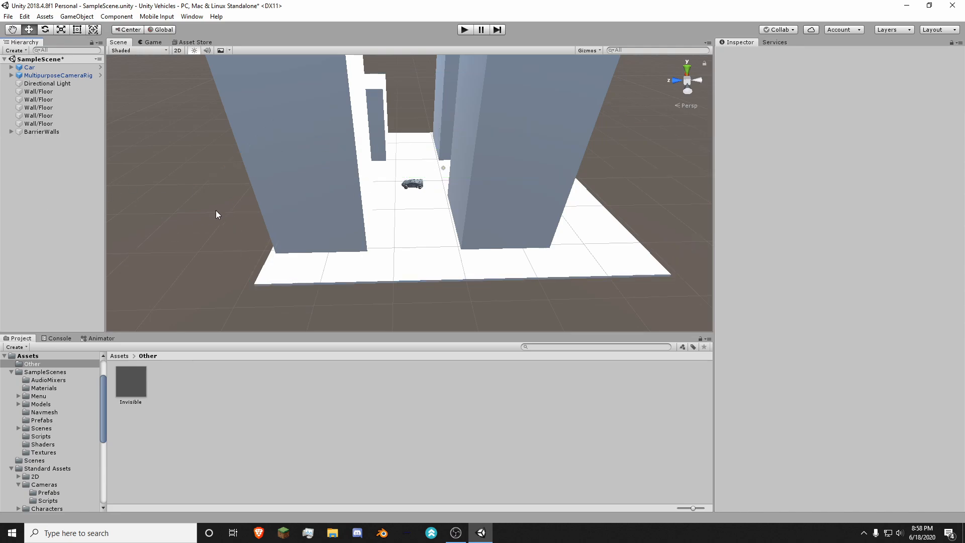
Step: Play-test the scene by driving the car around the buildings and against the invisible edge walls, and stop playing
right_click_drag(389, 203, 409, 115)
key("w")
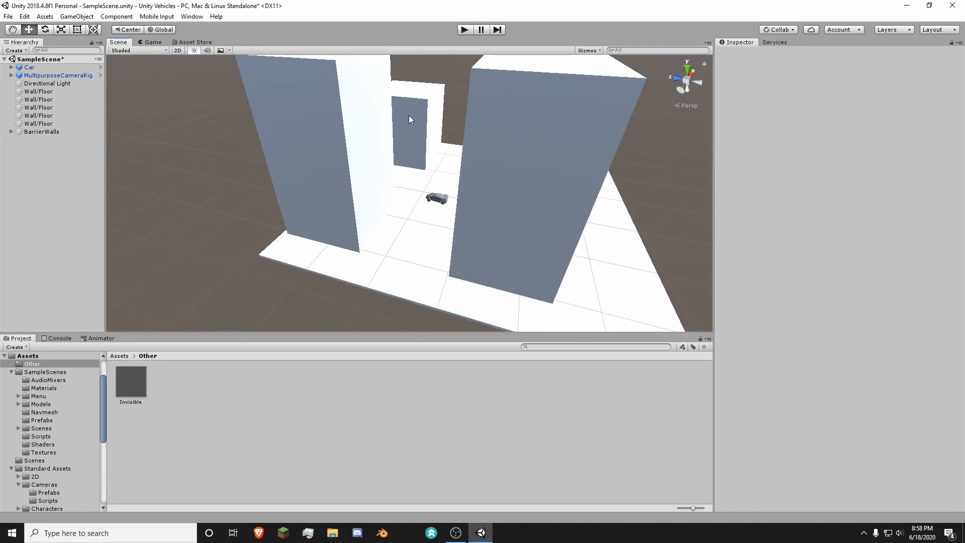
left_click(463, 29)
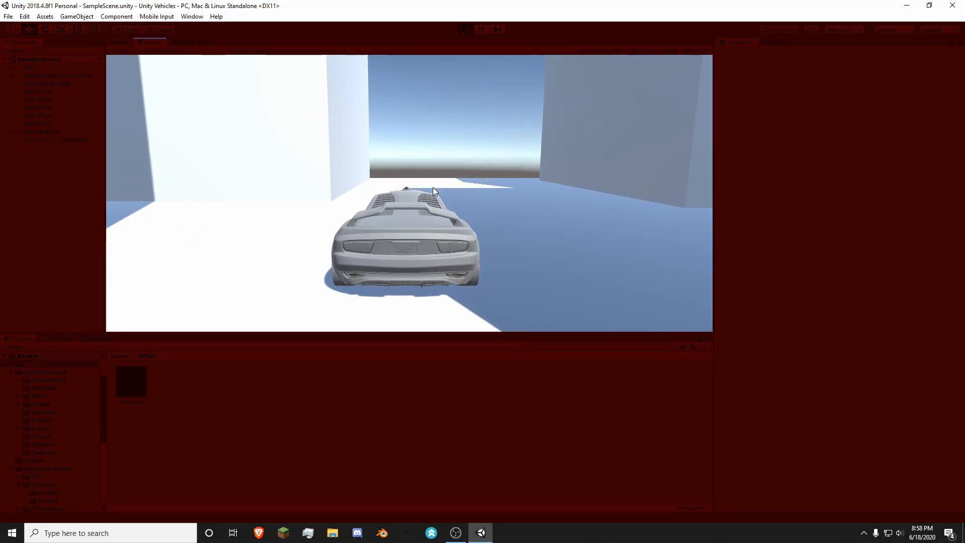
key("w")
key("d")
key("s")
key("a")
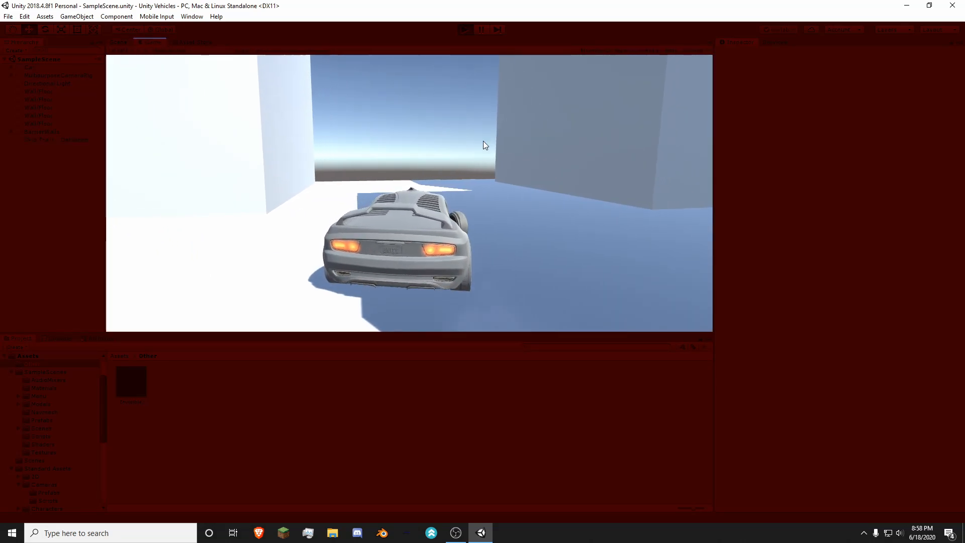
key("w")
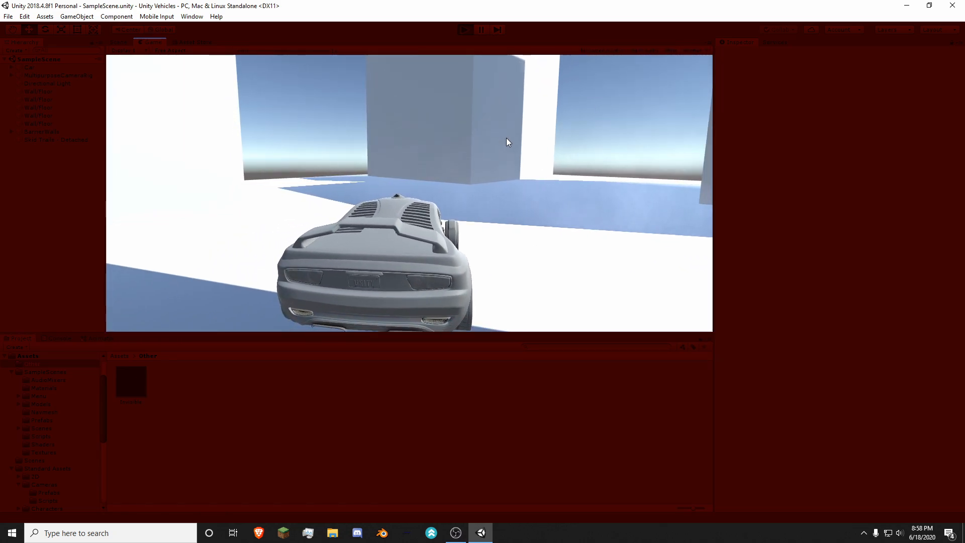
key("d")
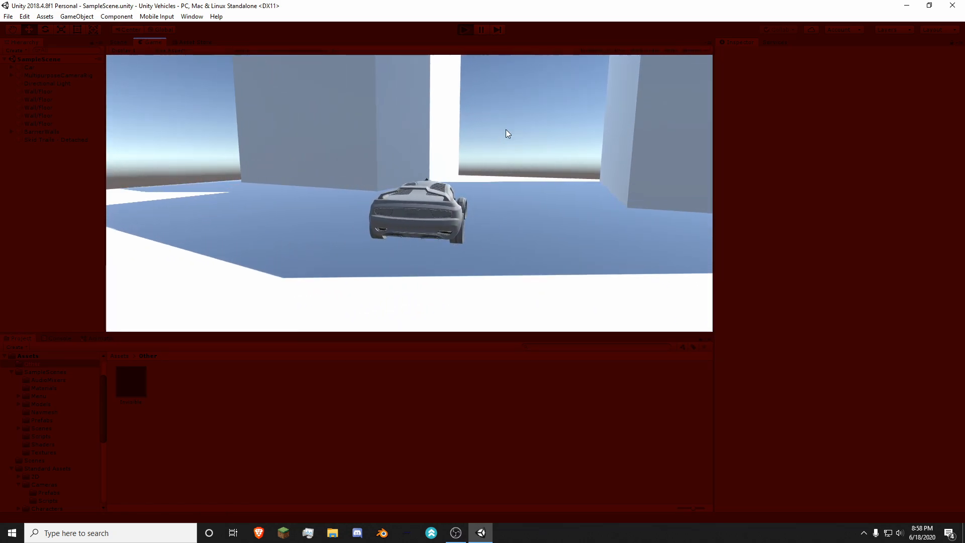
key("s")
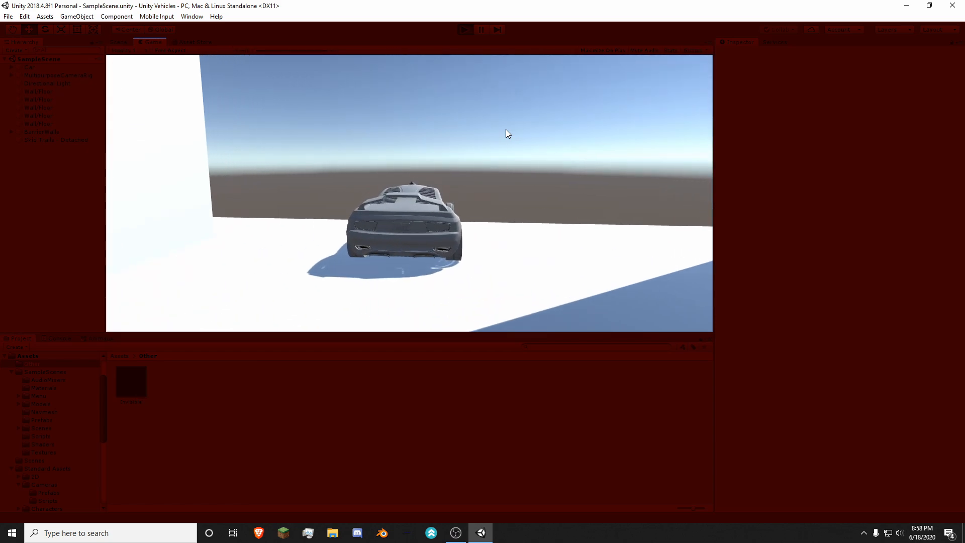
key("s")
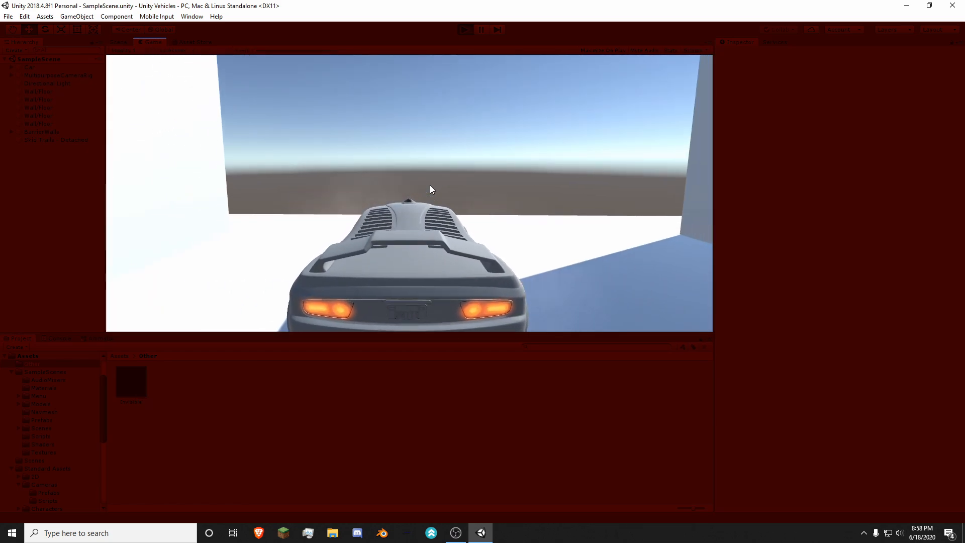
key("a")
key("w")
key("d")
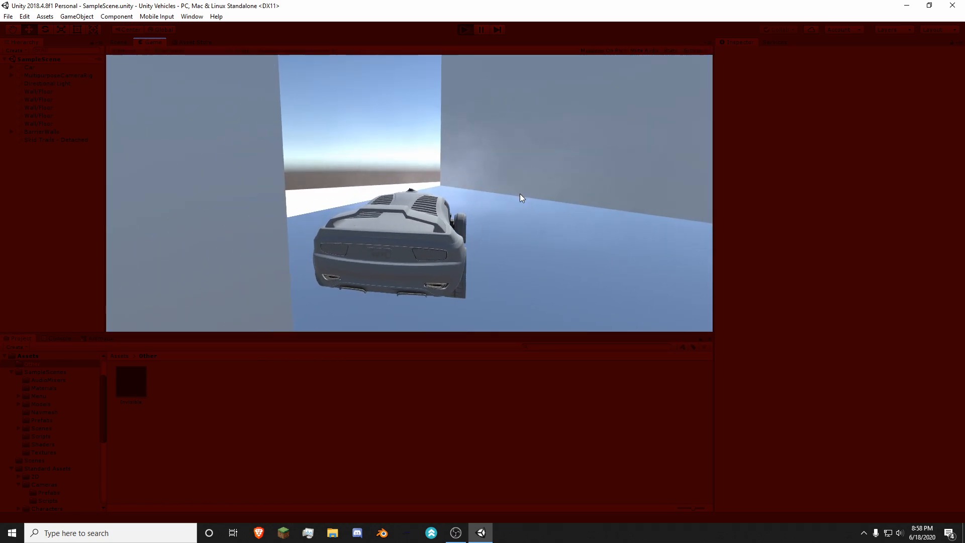
key("a")
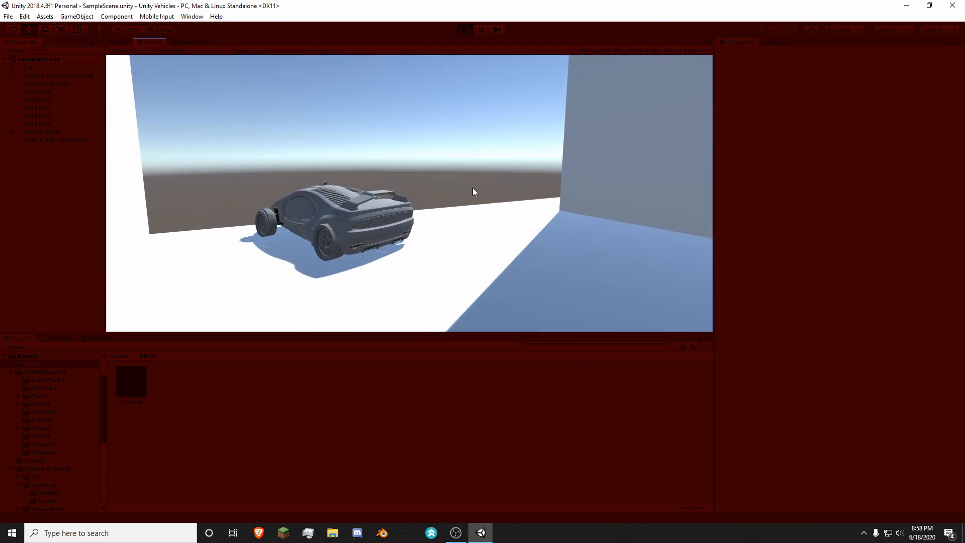
key("s")
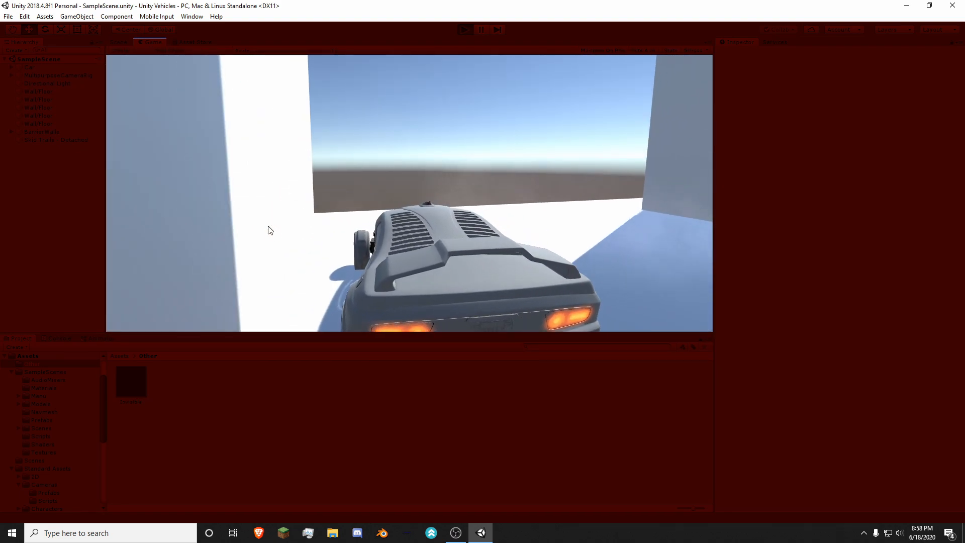
key("w")
key("d")
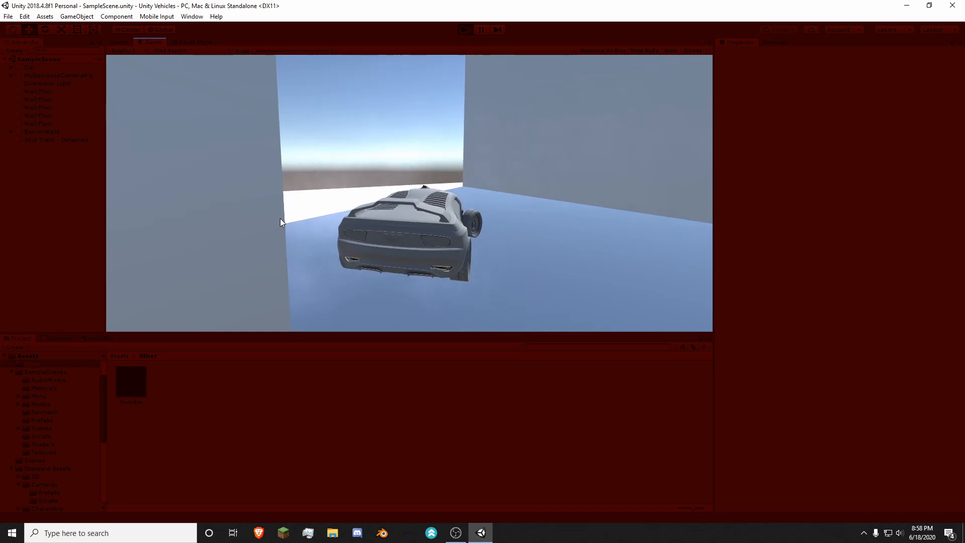
key("s")
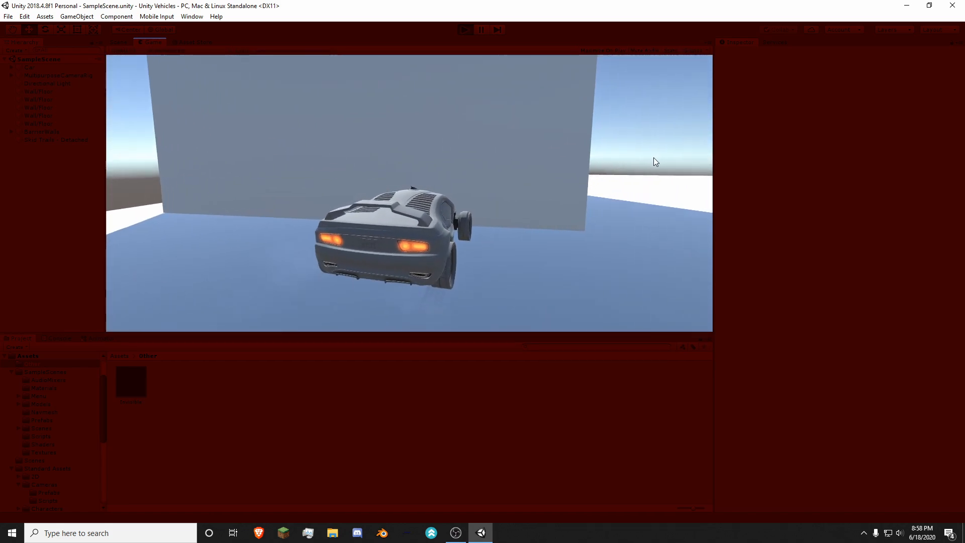
key("w")
key("d")
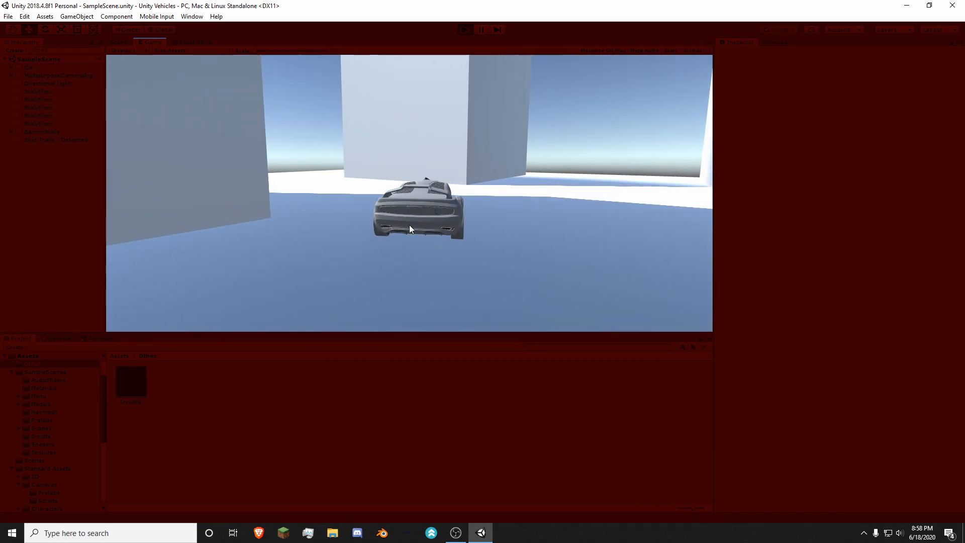
key("a")
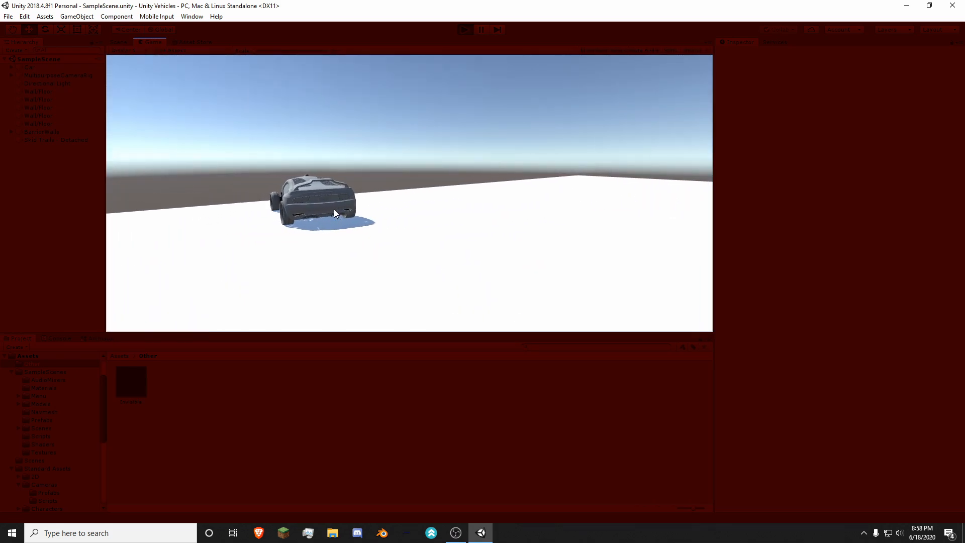
key("a")
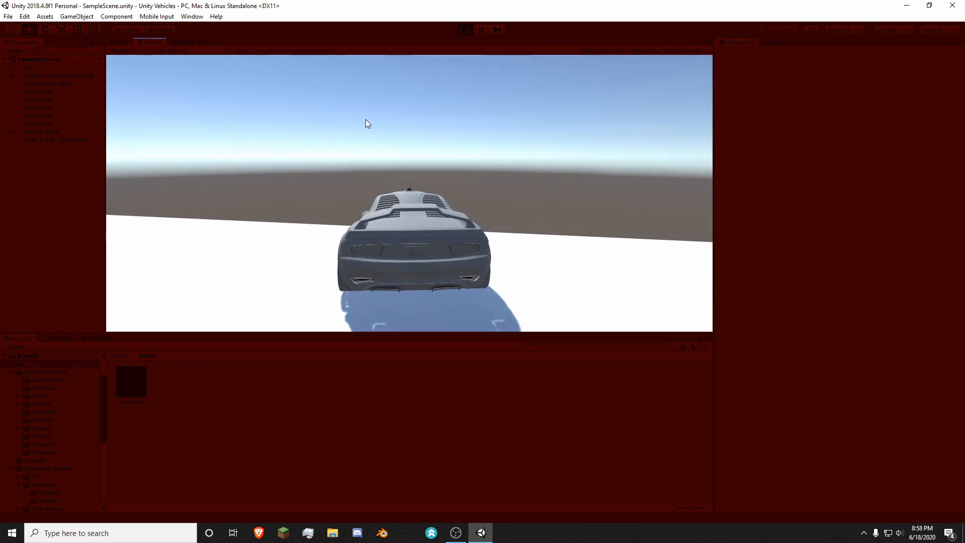
key("s")
key("w")
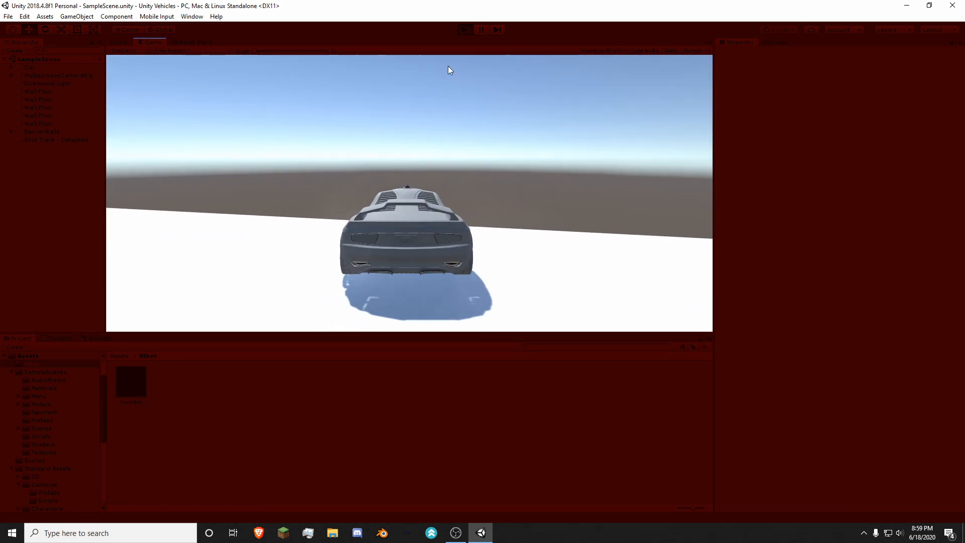
key("d")
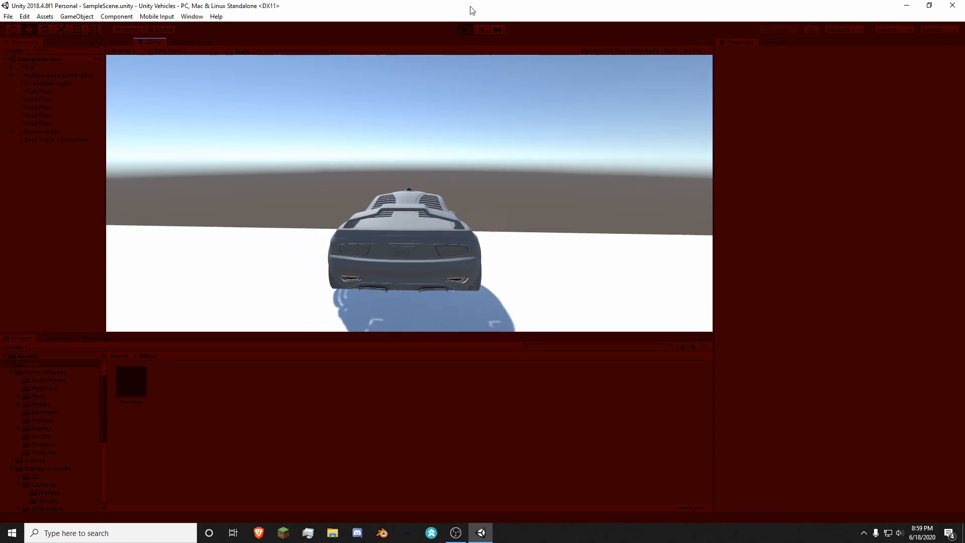
left_click(464, 29)
Step: Look over the finished scene's buildings, ground and car from several angles
right_click_drag(484, 118, 346, 258)
key("d")
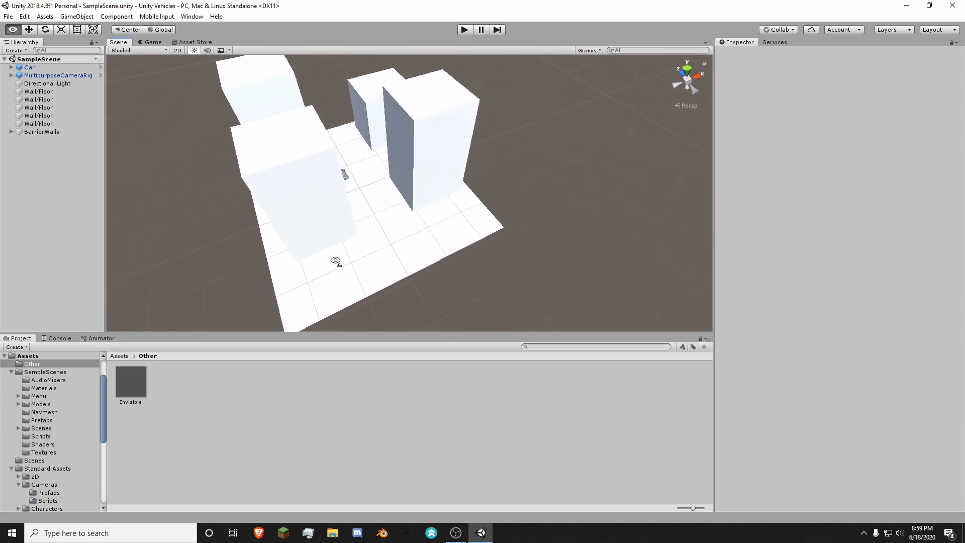
right_click_drag(351, 255, 527, 215)
key("s")
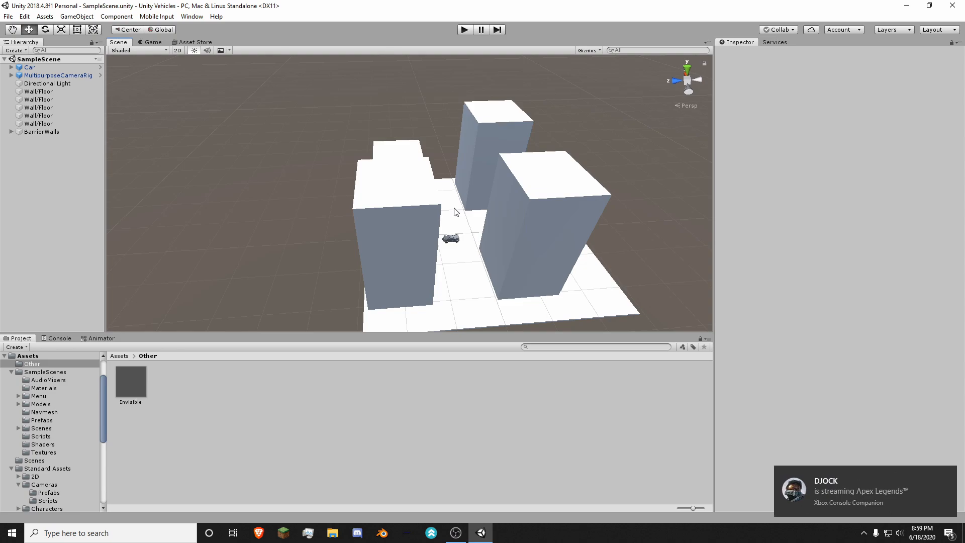
key("w")
right_click_drag(477, 214, 518, 234)
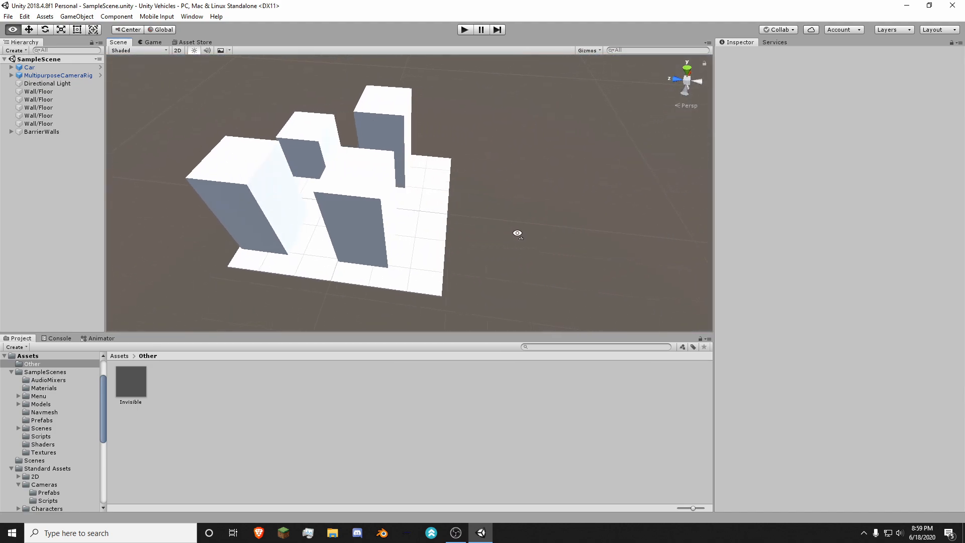
right_click_drag(451, 226, 384, 216)
right_click_drag(327, 207, 455, 188)
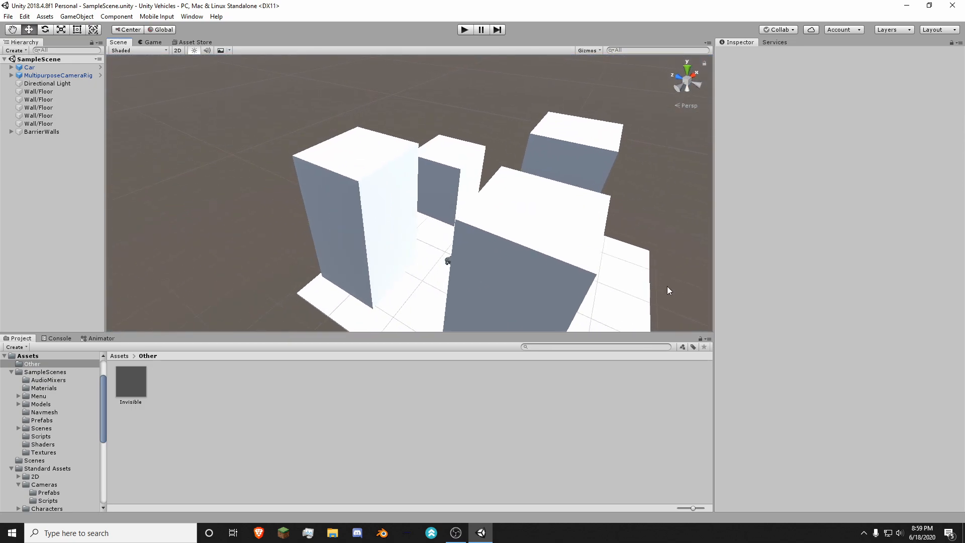